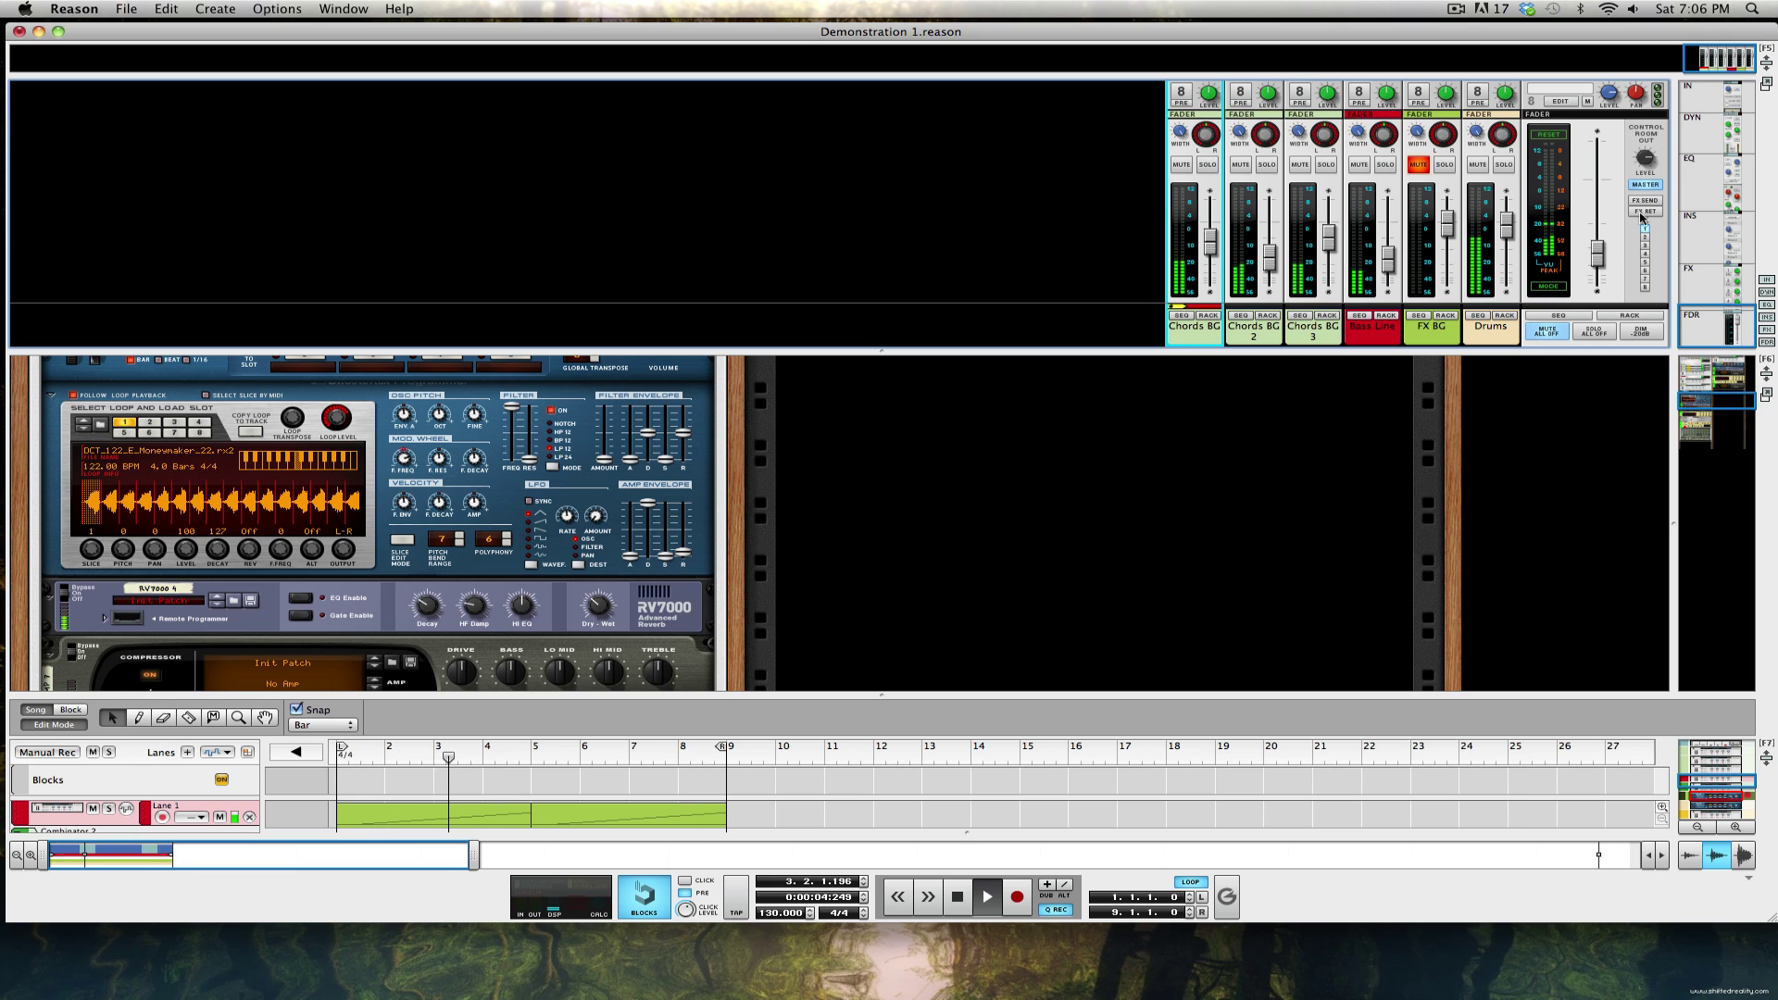
Drag the master fader to -16.21 dB and solo the Chords BG mixer channel
drag(1603, 255, 1593, 195)
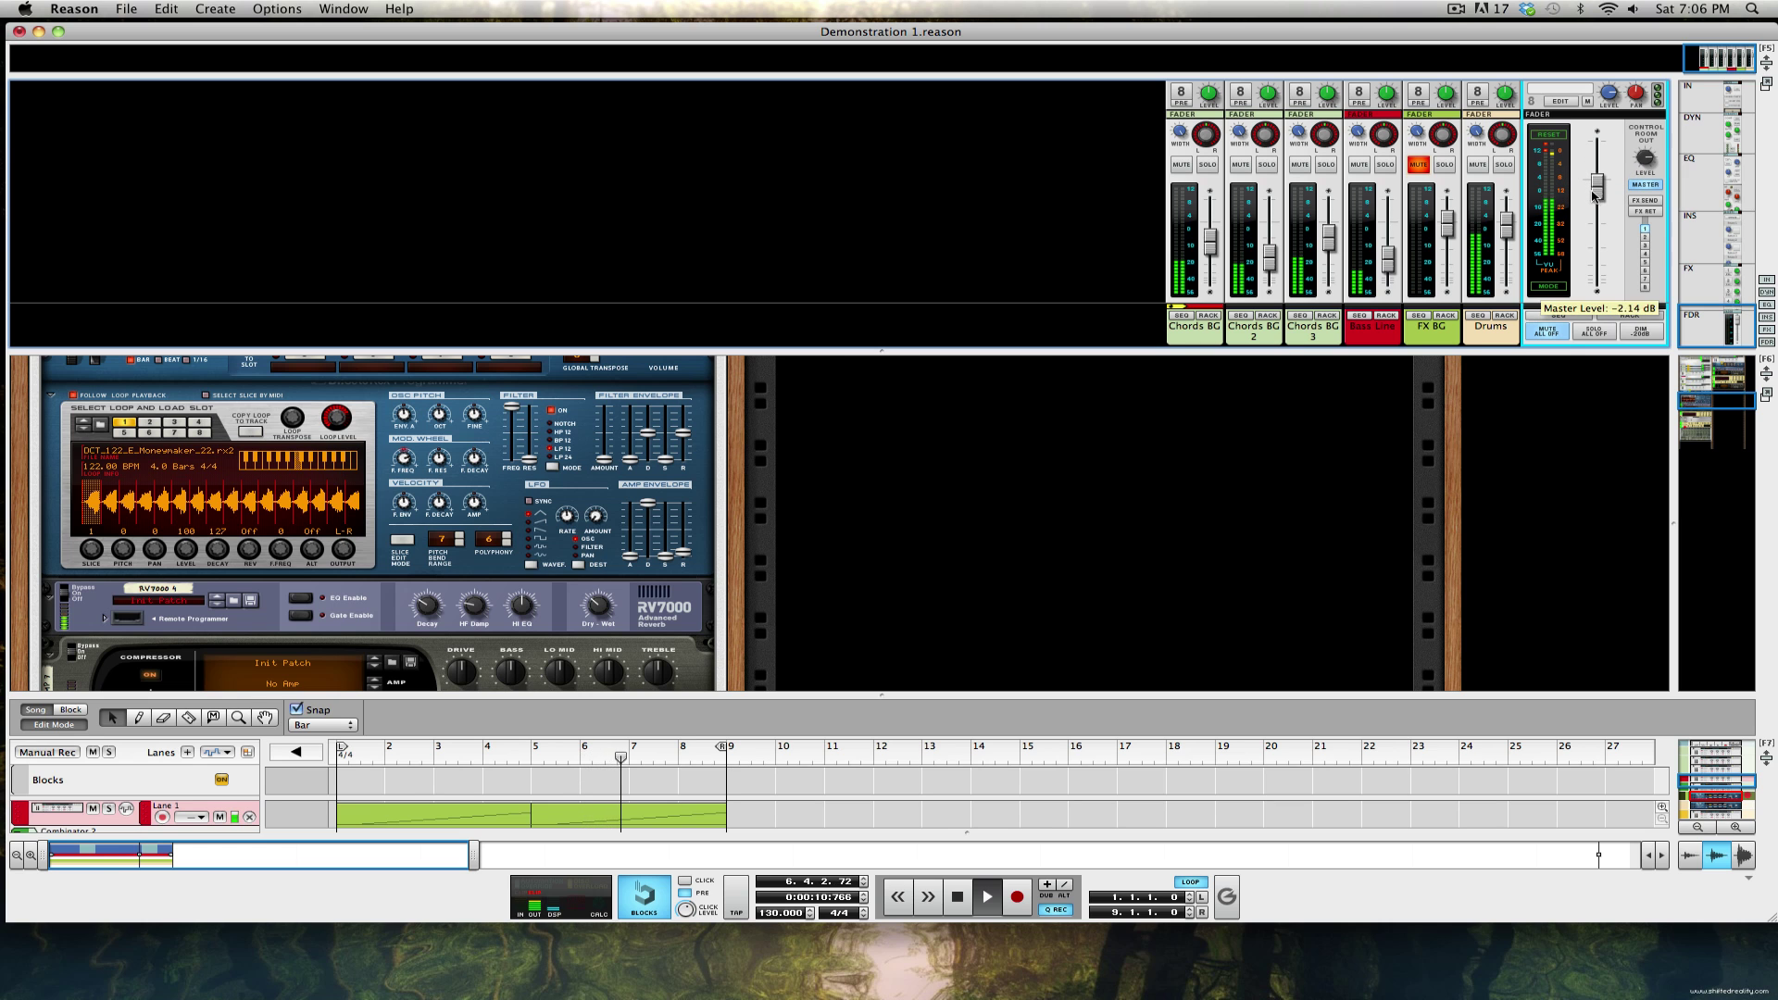
click(1207, 166)
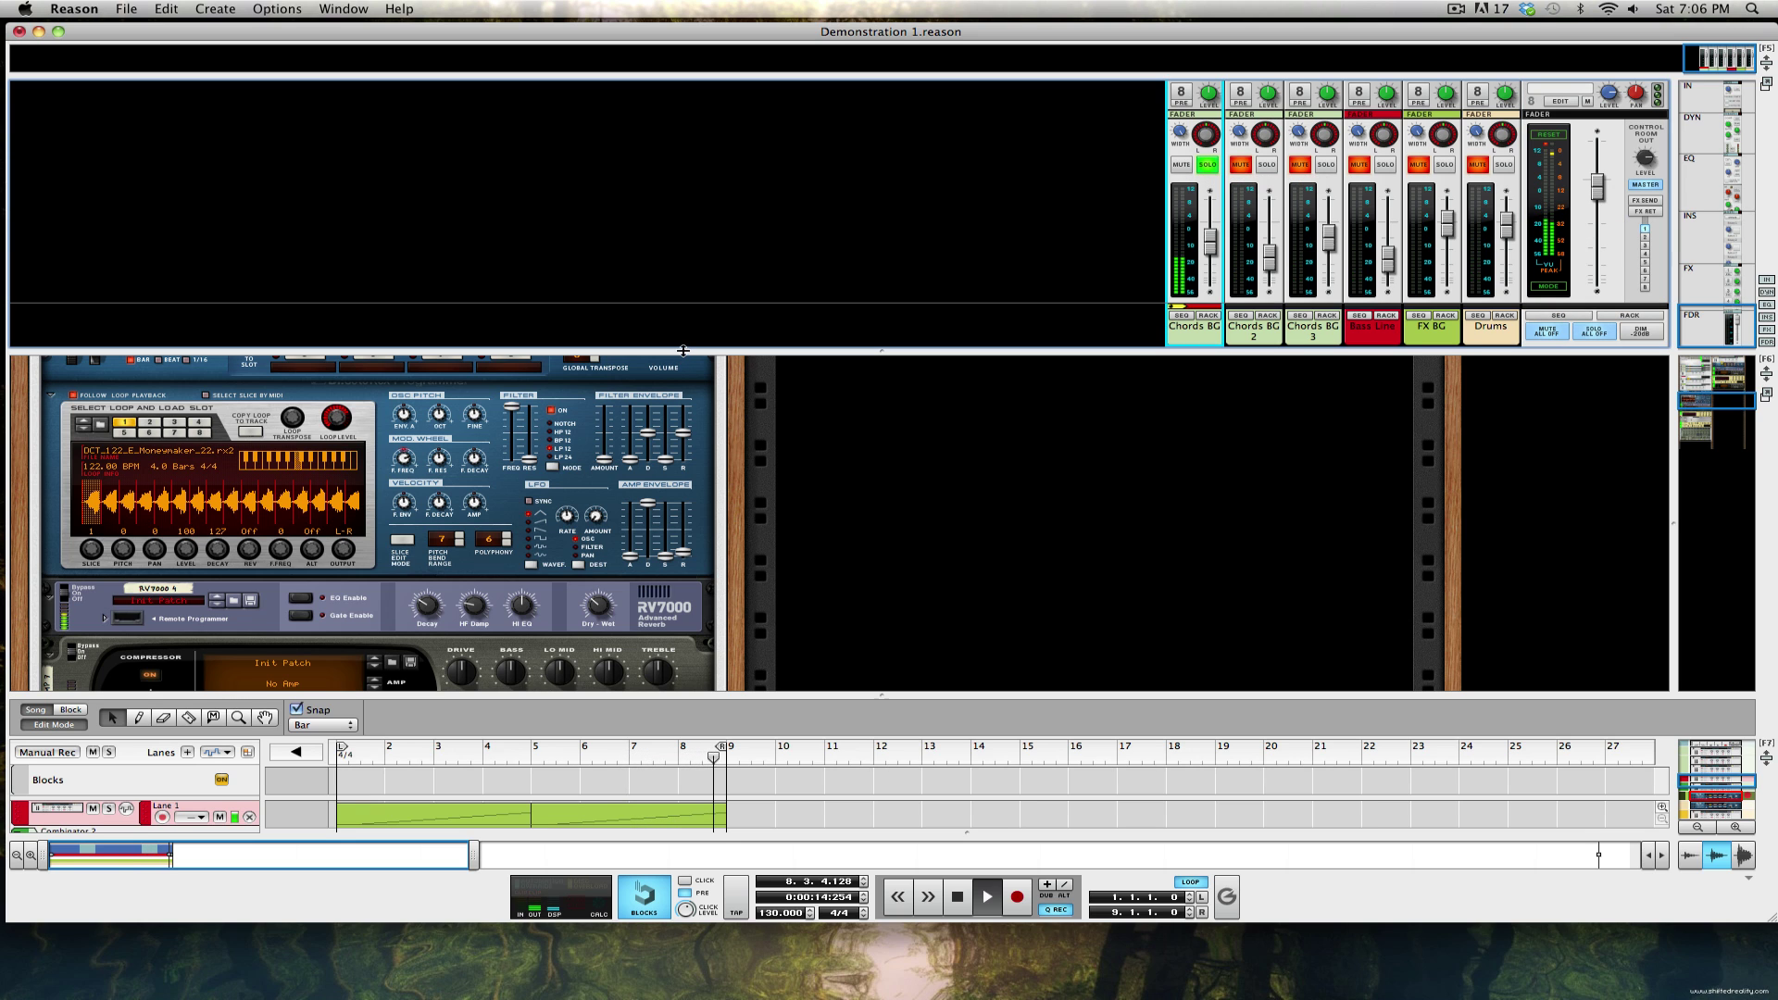
Hide the mixer, enlarge the sequencer and select the Chords BG track to view its notes
drag(1019, 350, 979, 75)
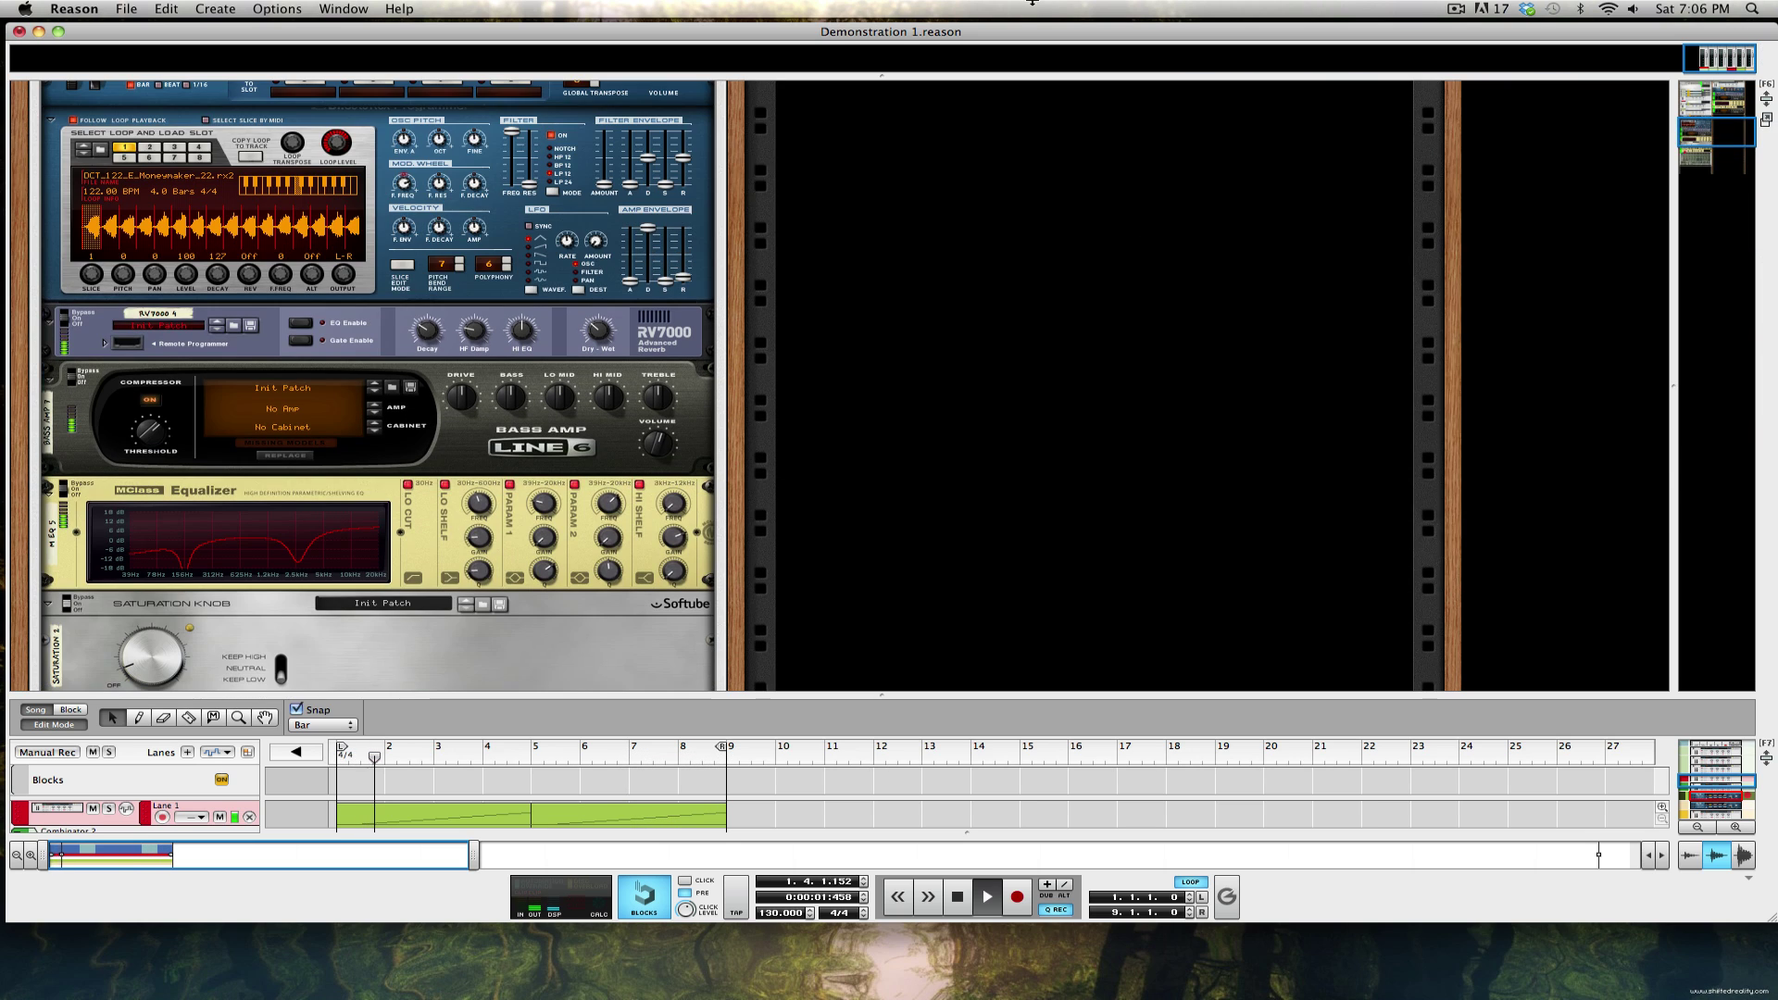
drag(612, 694, 593, 470)
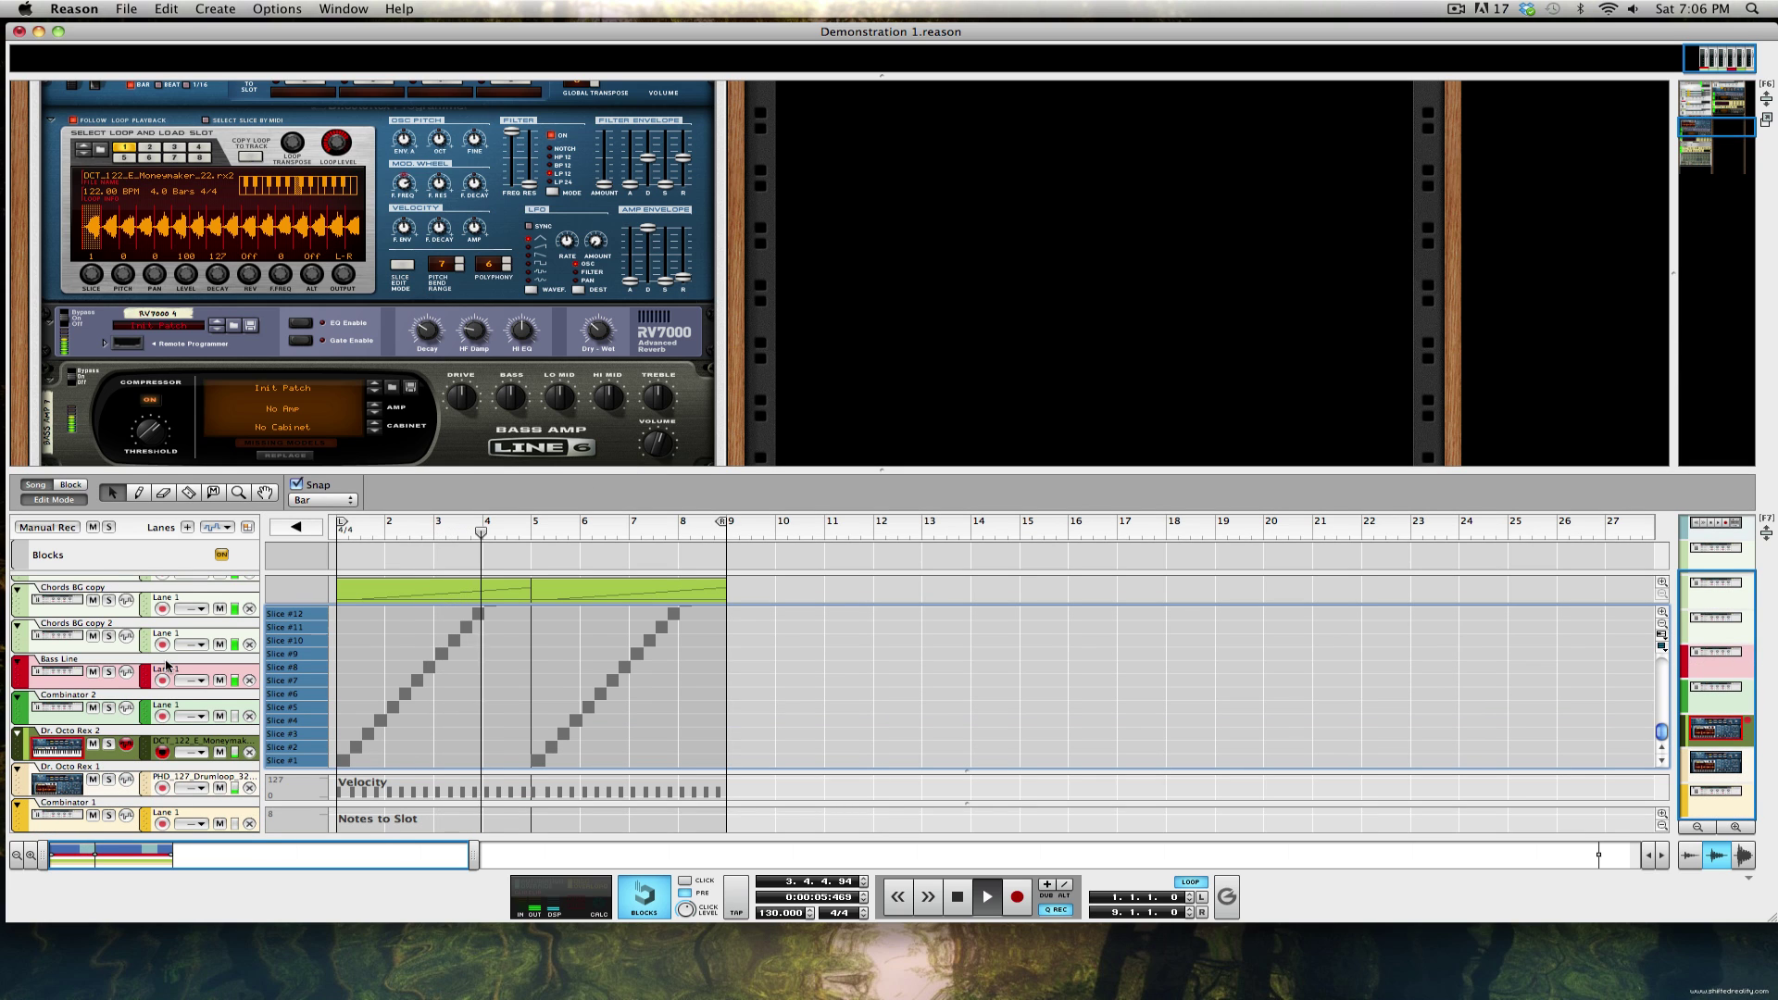
scroll(166, 663, up, 2)
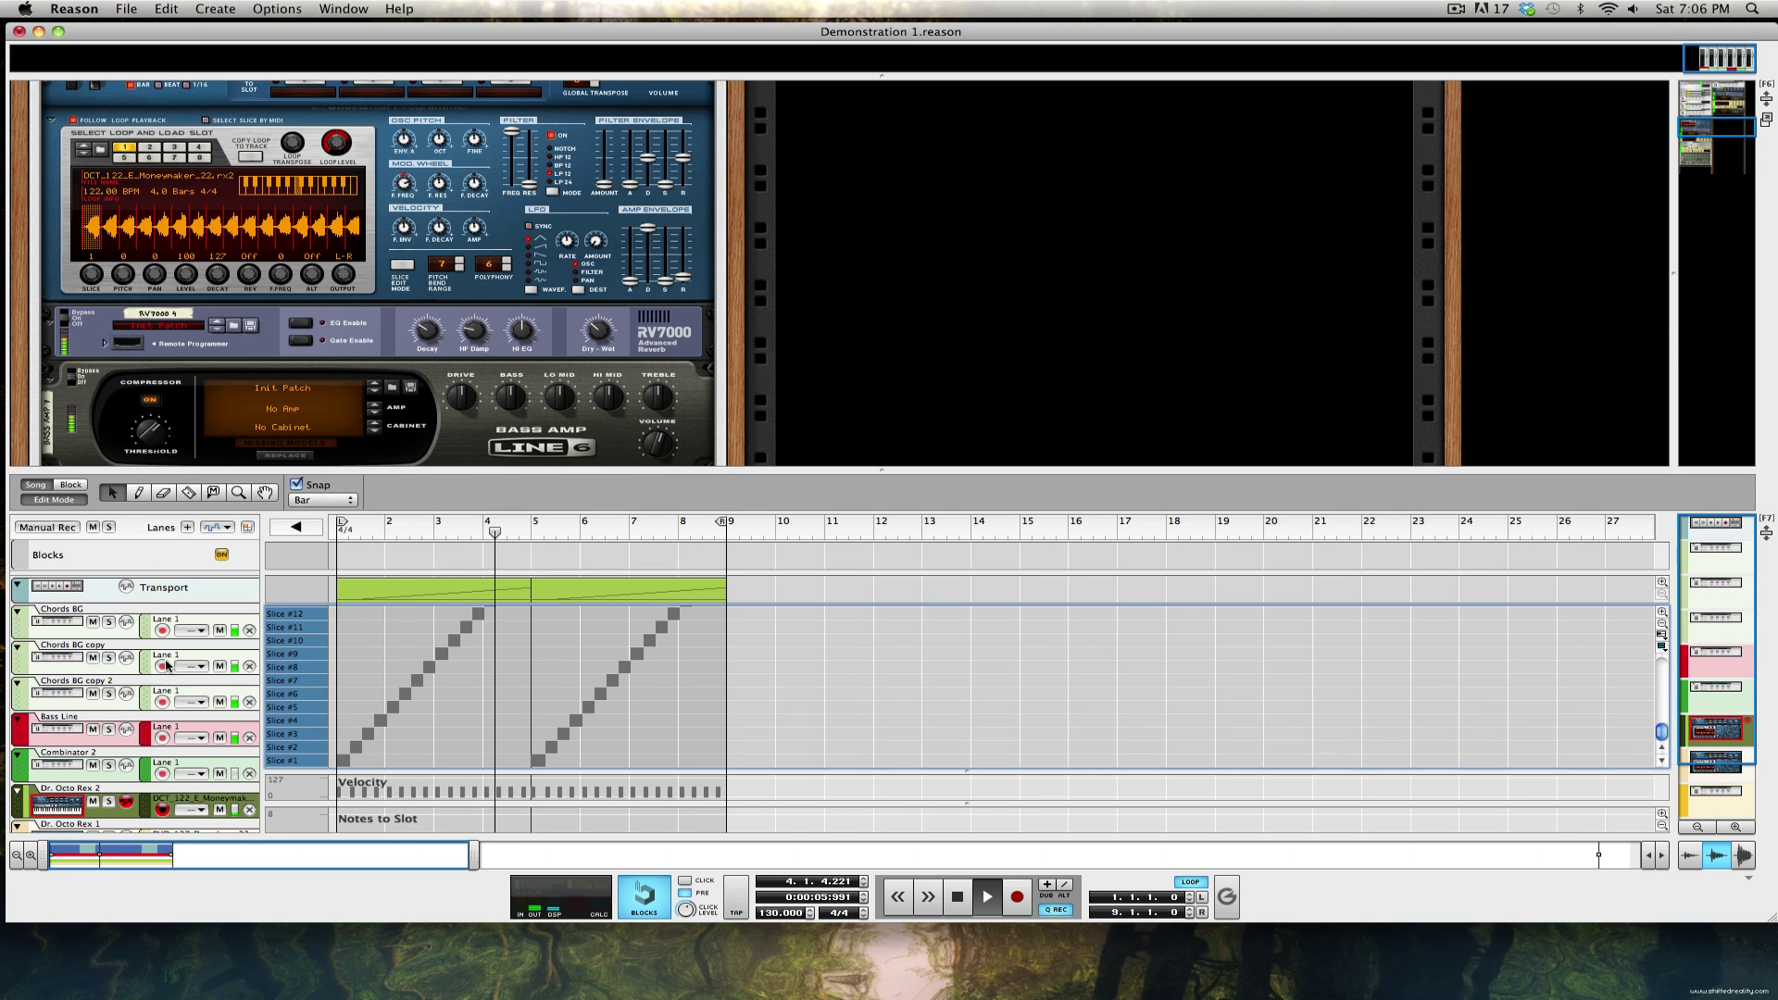
click(142, 614)
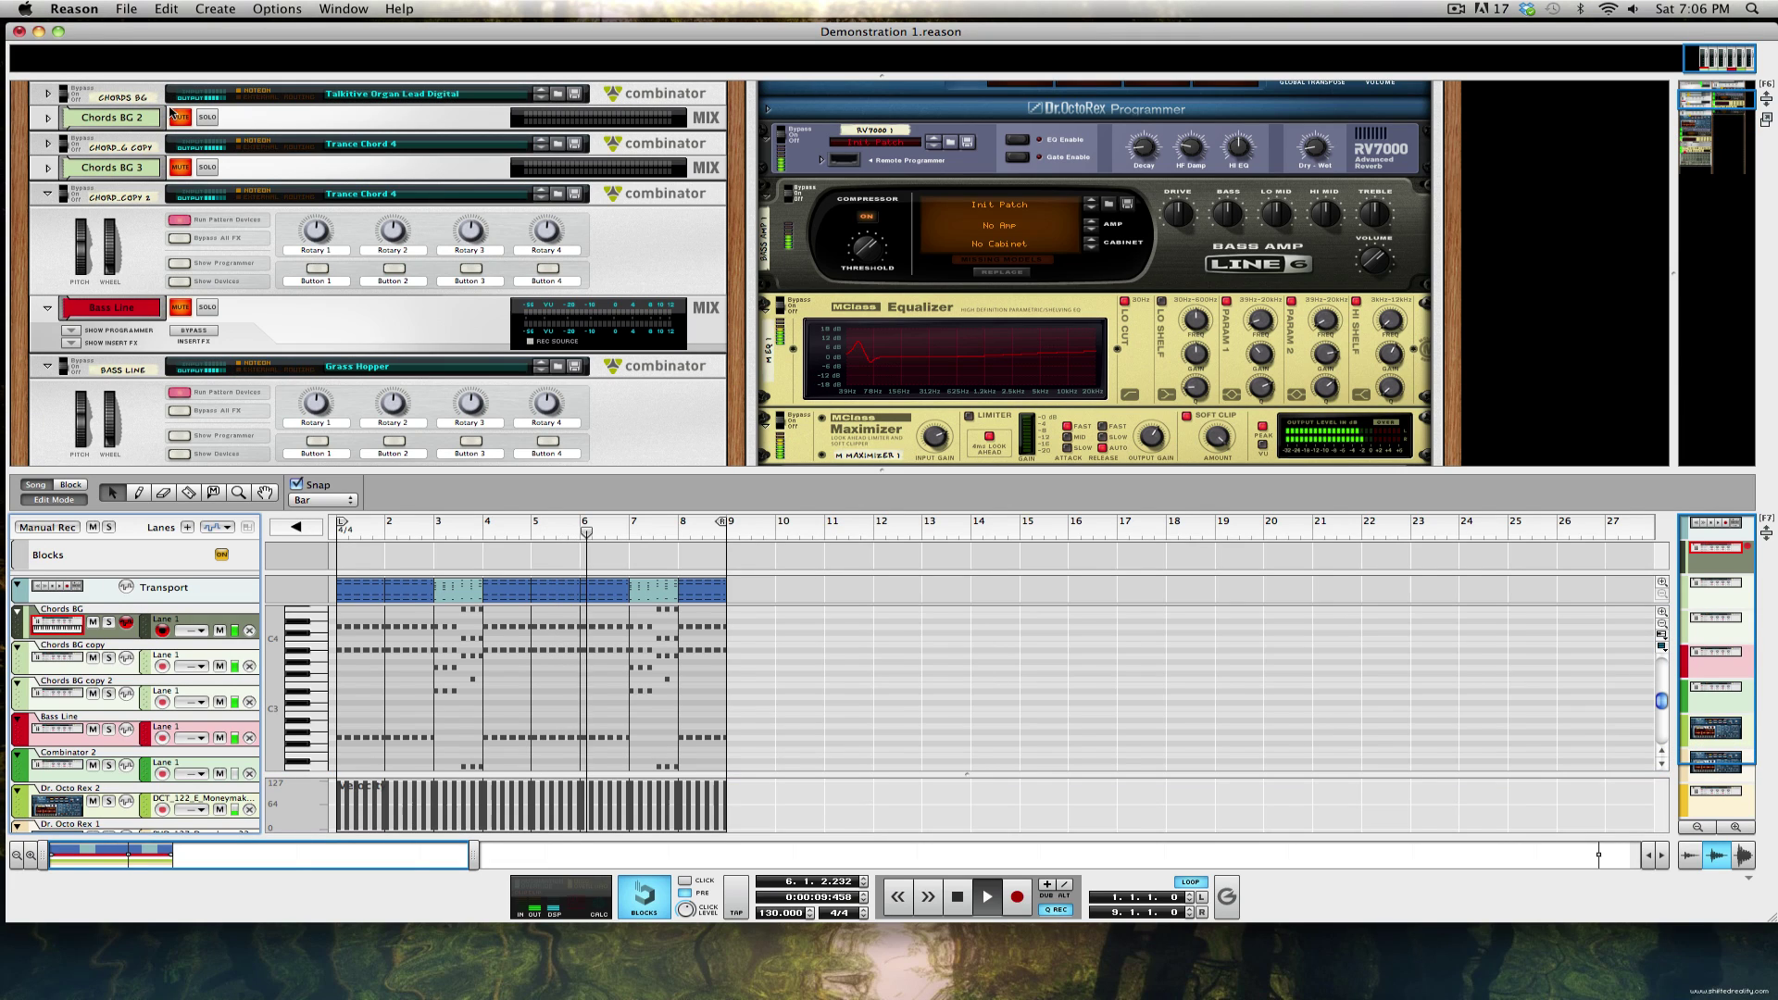
Toggle the Chords BG 2 insert effects on and off, then scroll the rack to Thor
click(47, 118)
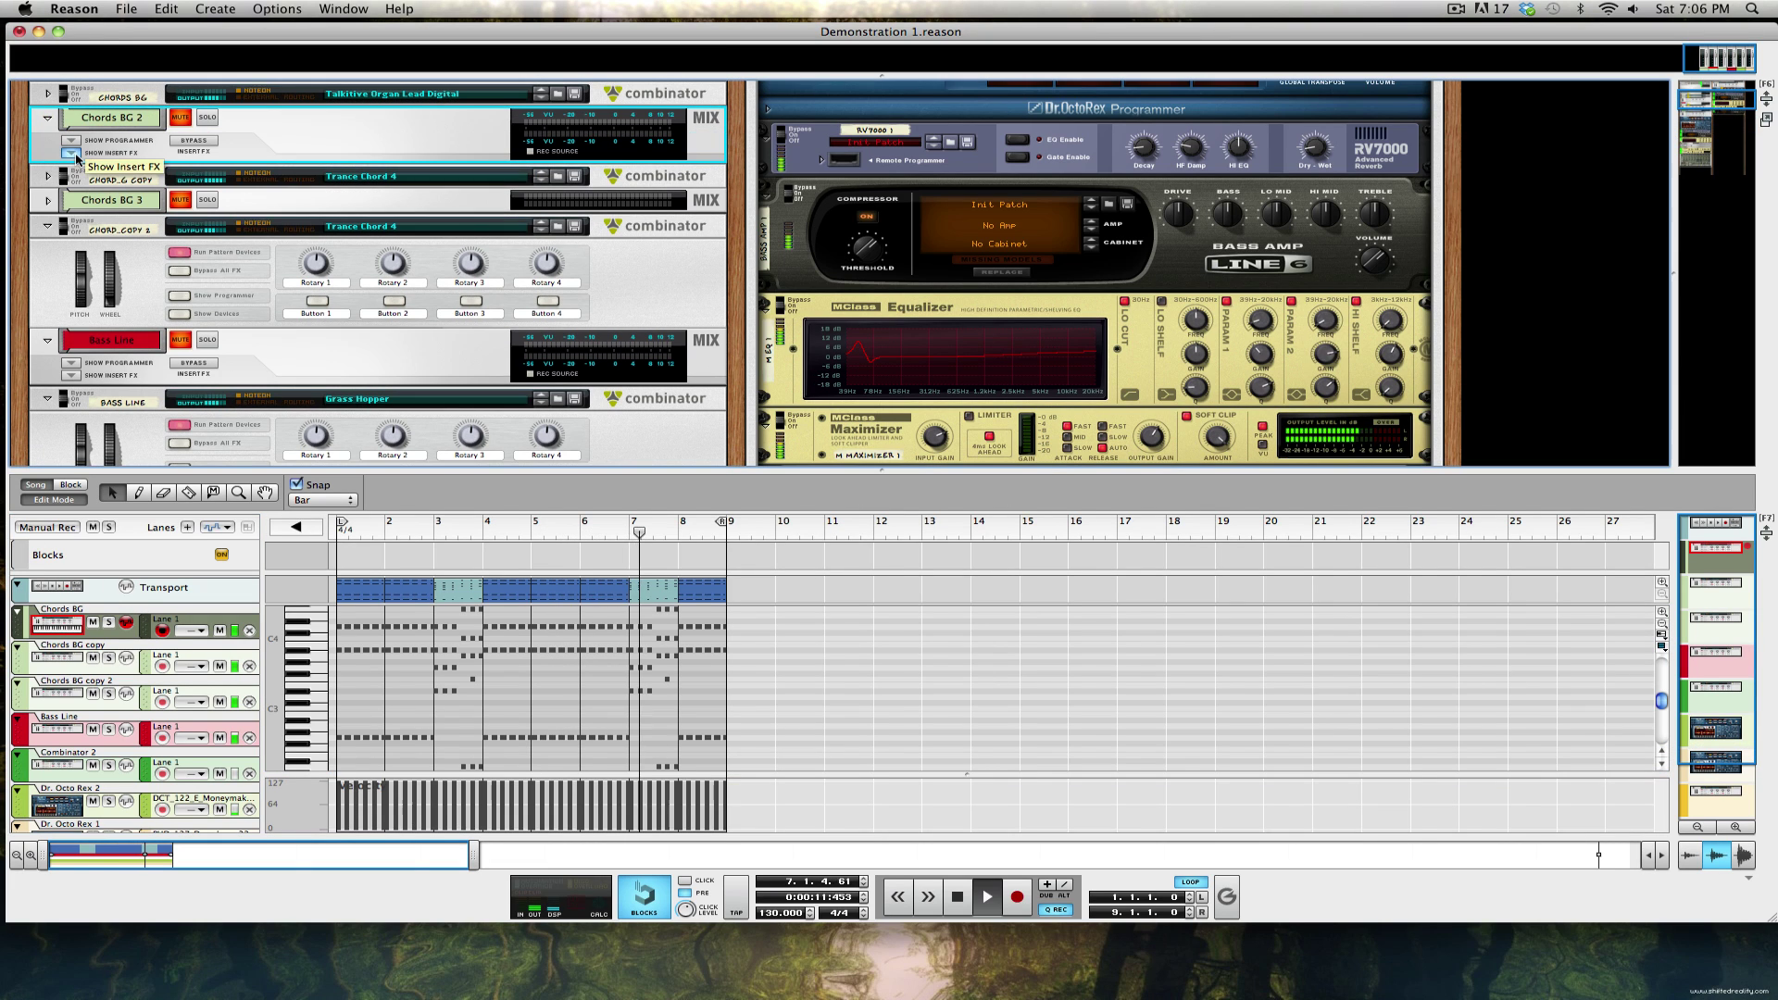
click(74, 155)
click(74, 154)
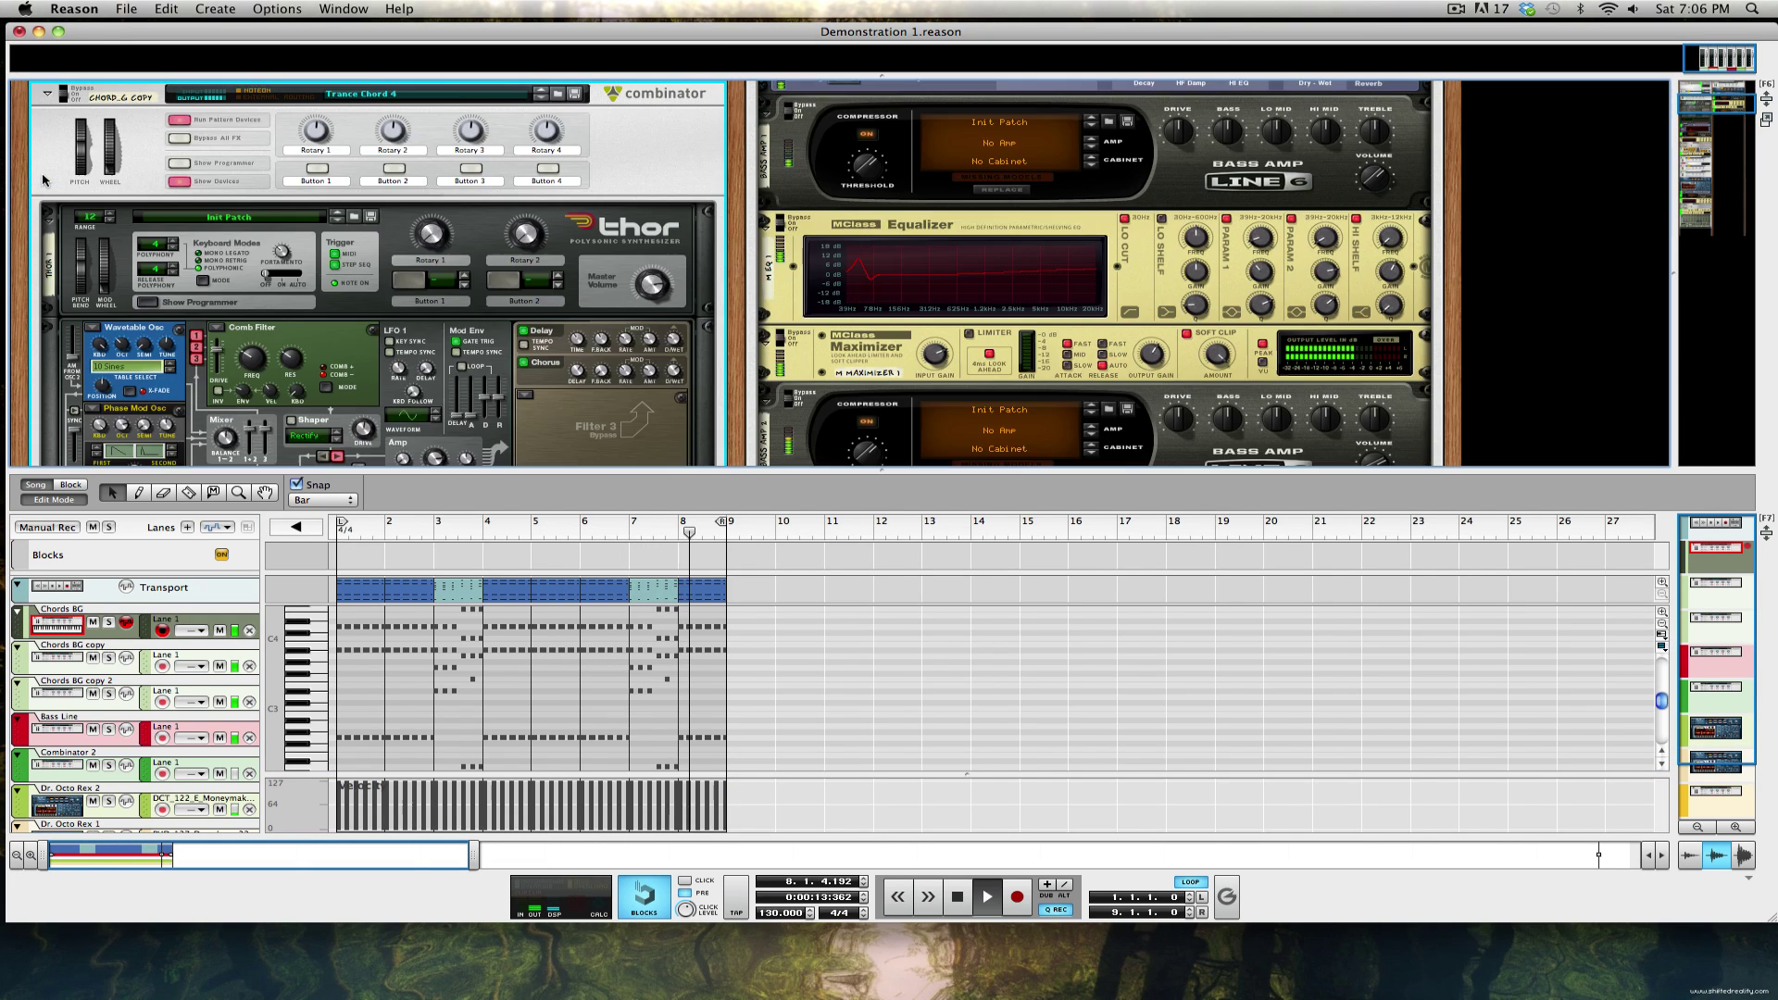
scroll(43, 178, down, 3)
scroll(489, 248, down, 10)
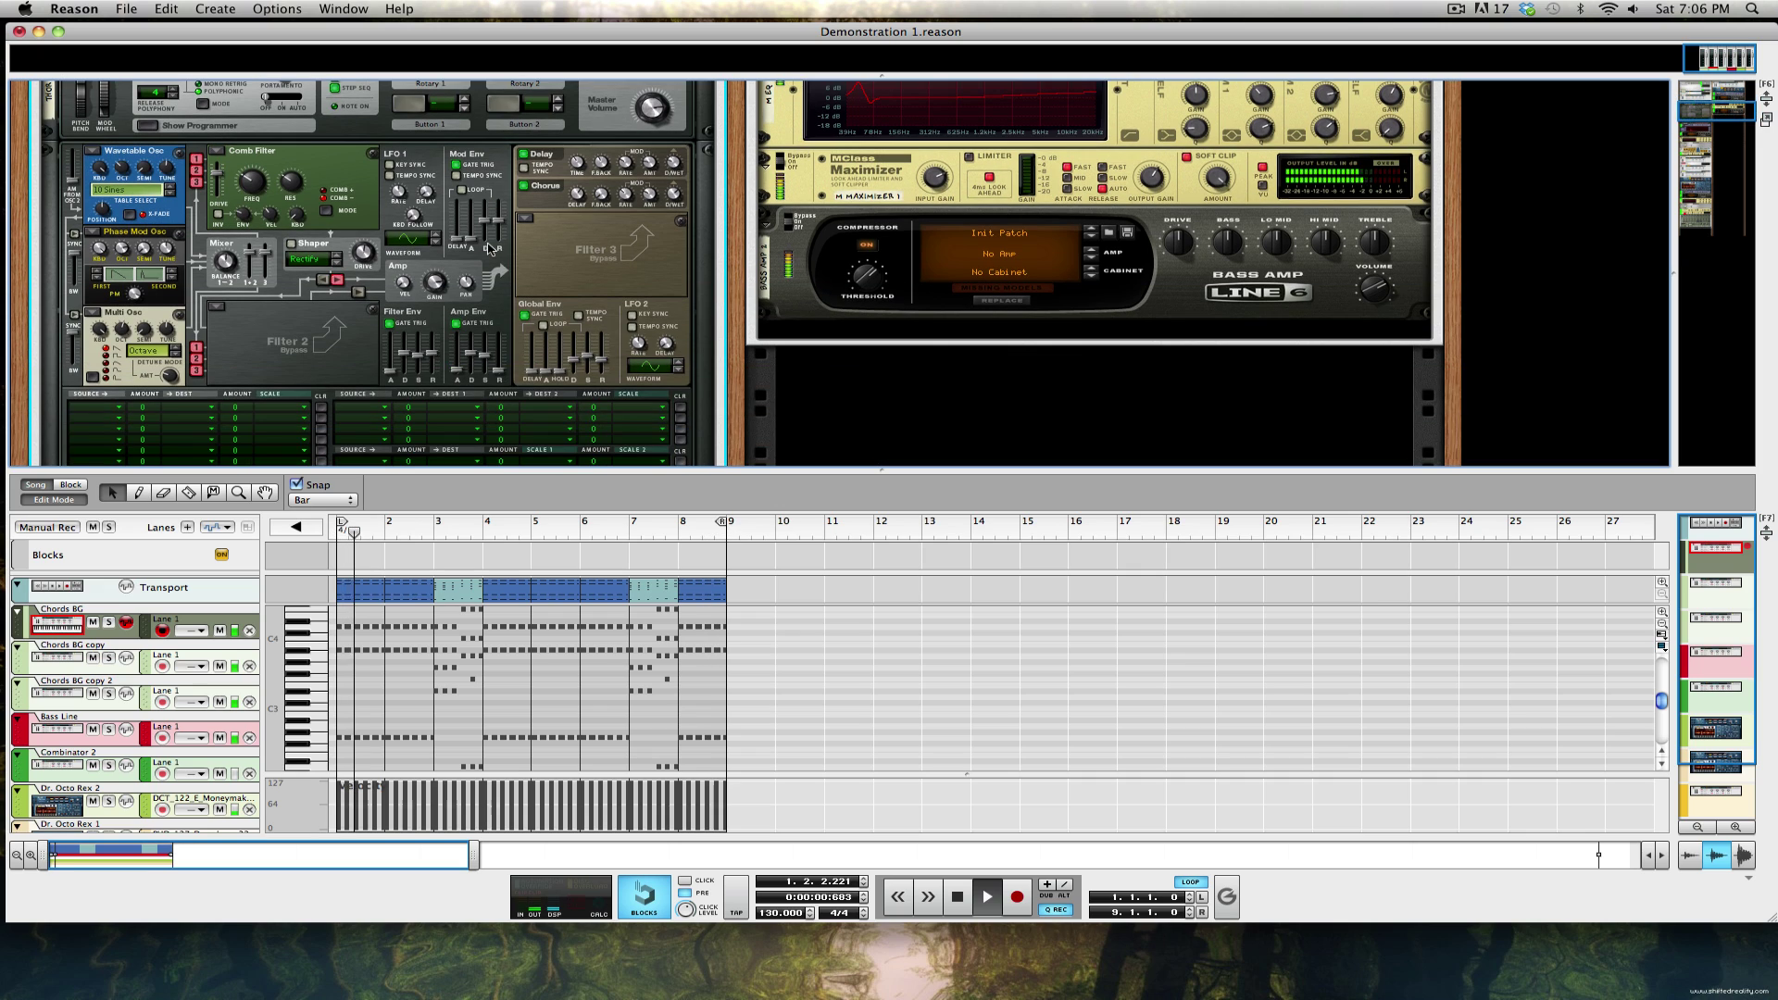
Close the sequencer pane and scroll through Thor, RV7000, Bass Amp, EQ, Saturation Knob and Scream 4
scroll(489, 249, down, 8)
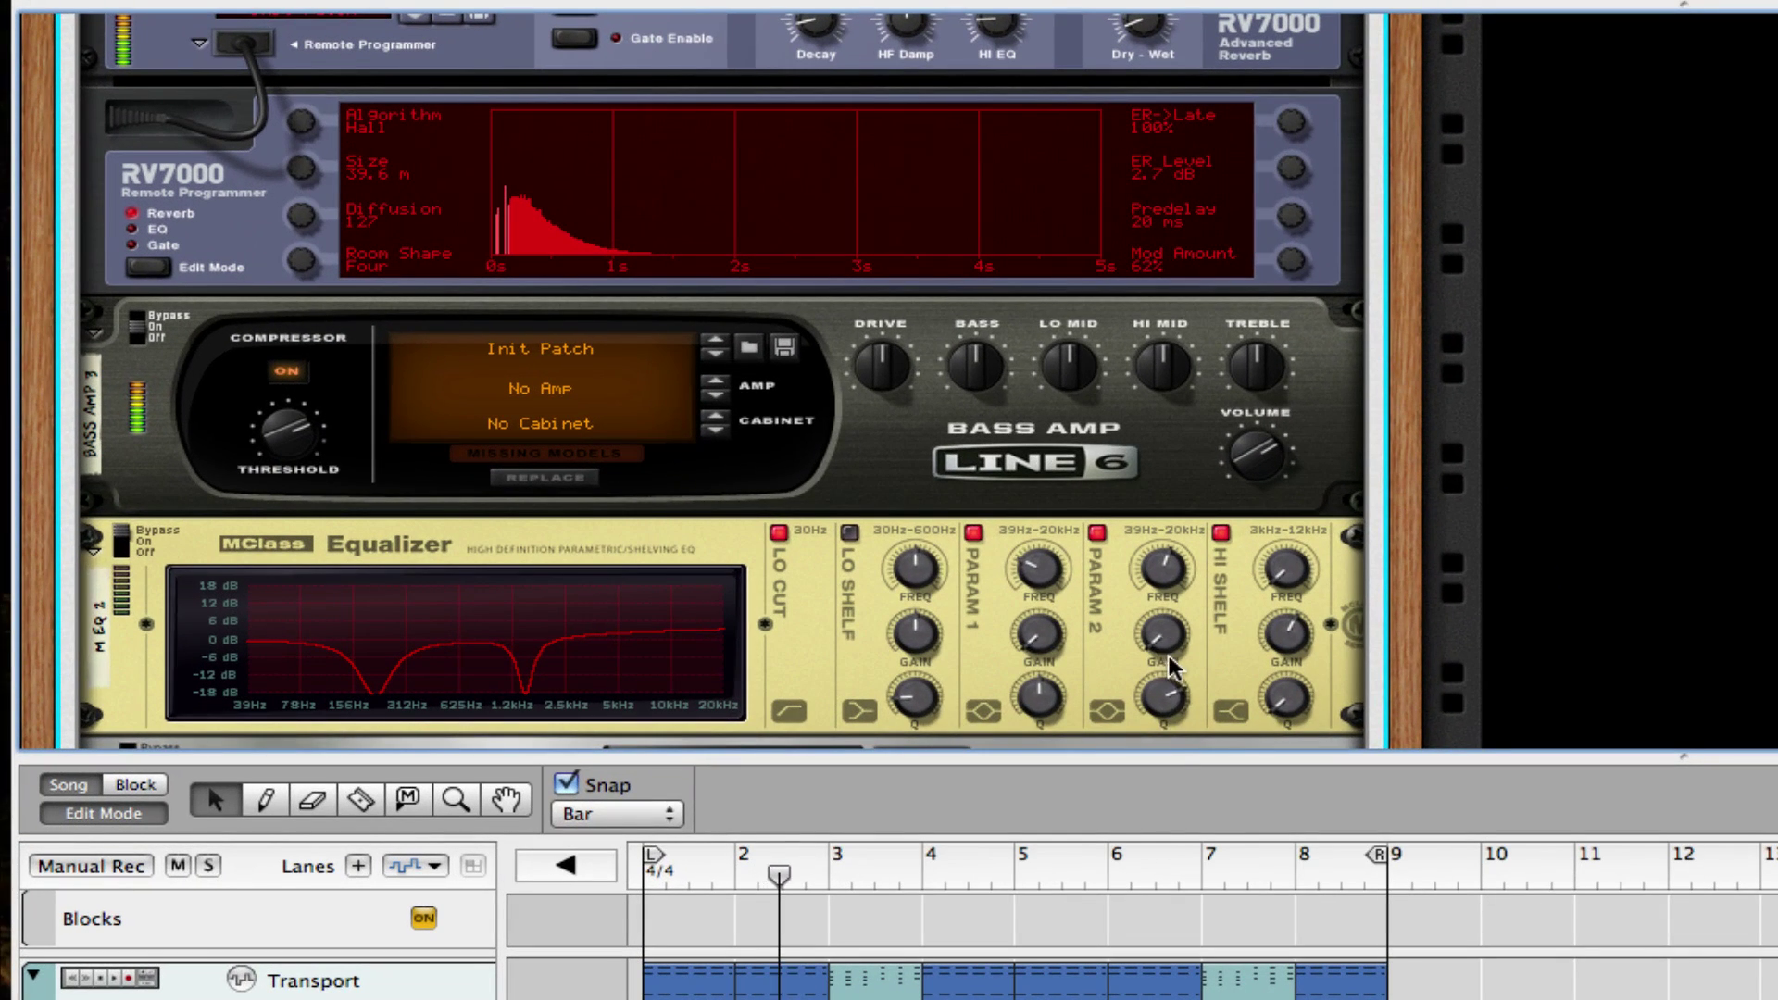
drag(1174, 745, 1174, 996)
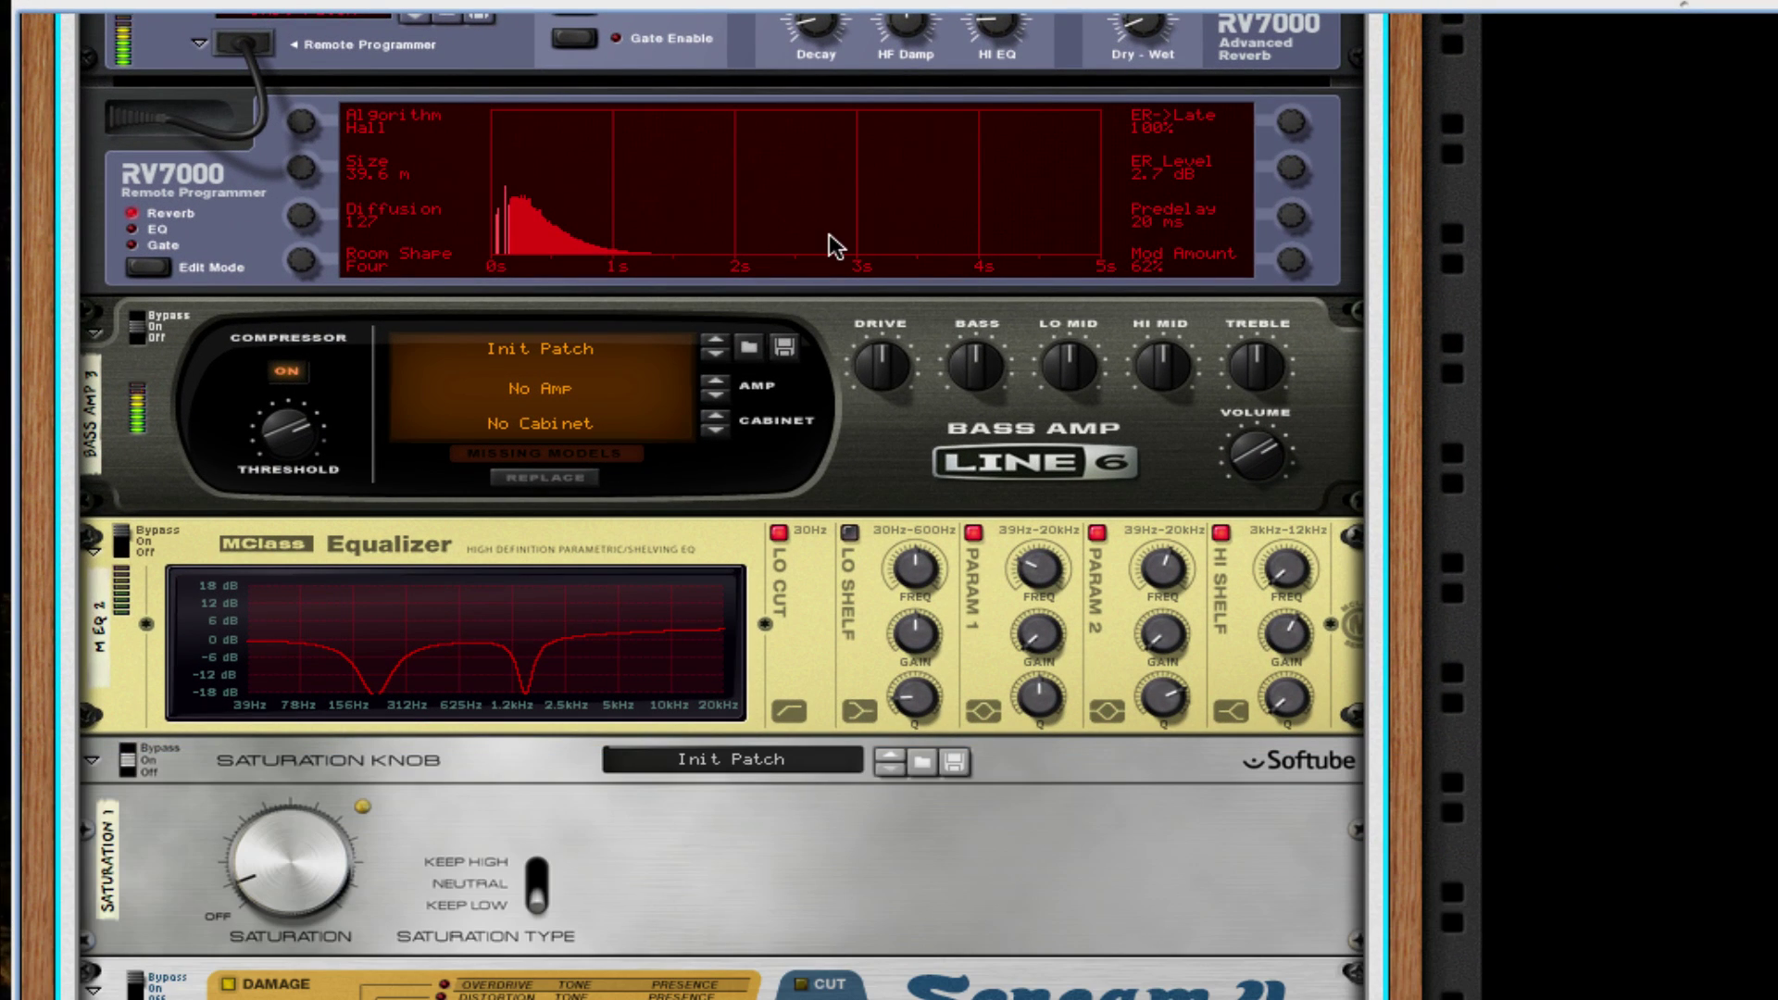
scroll(942, 476, up, 10)
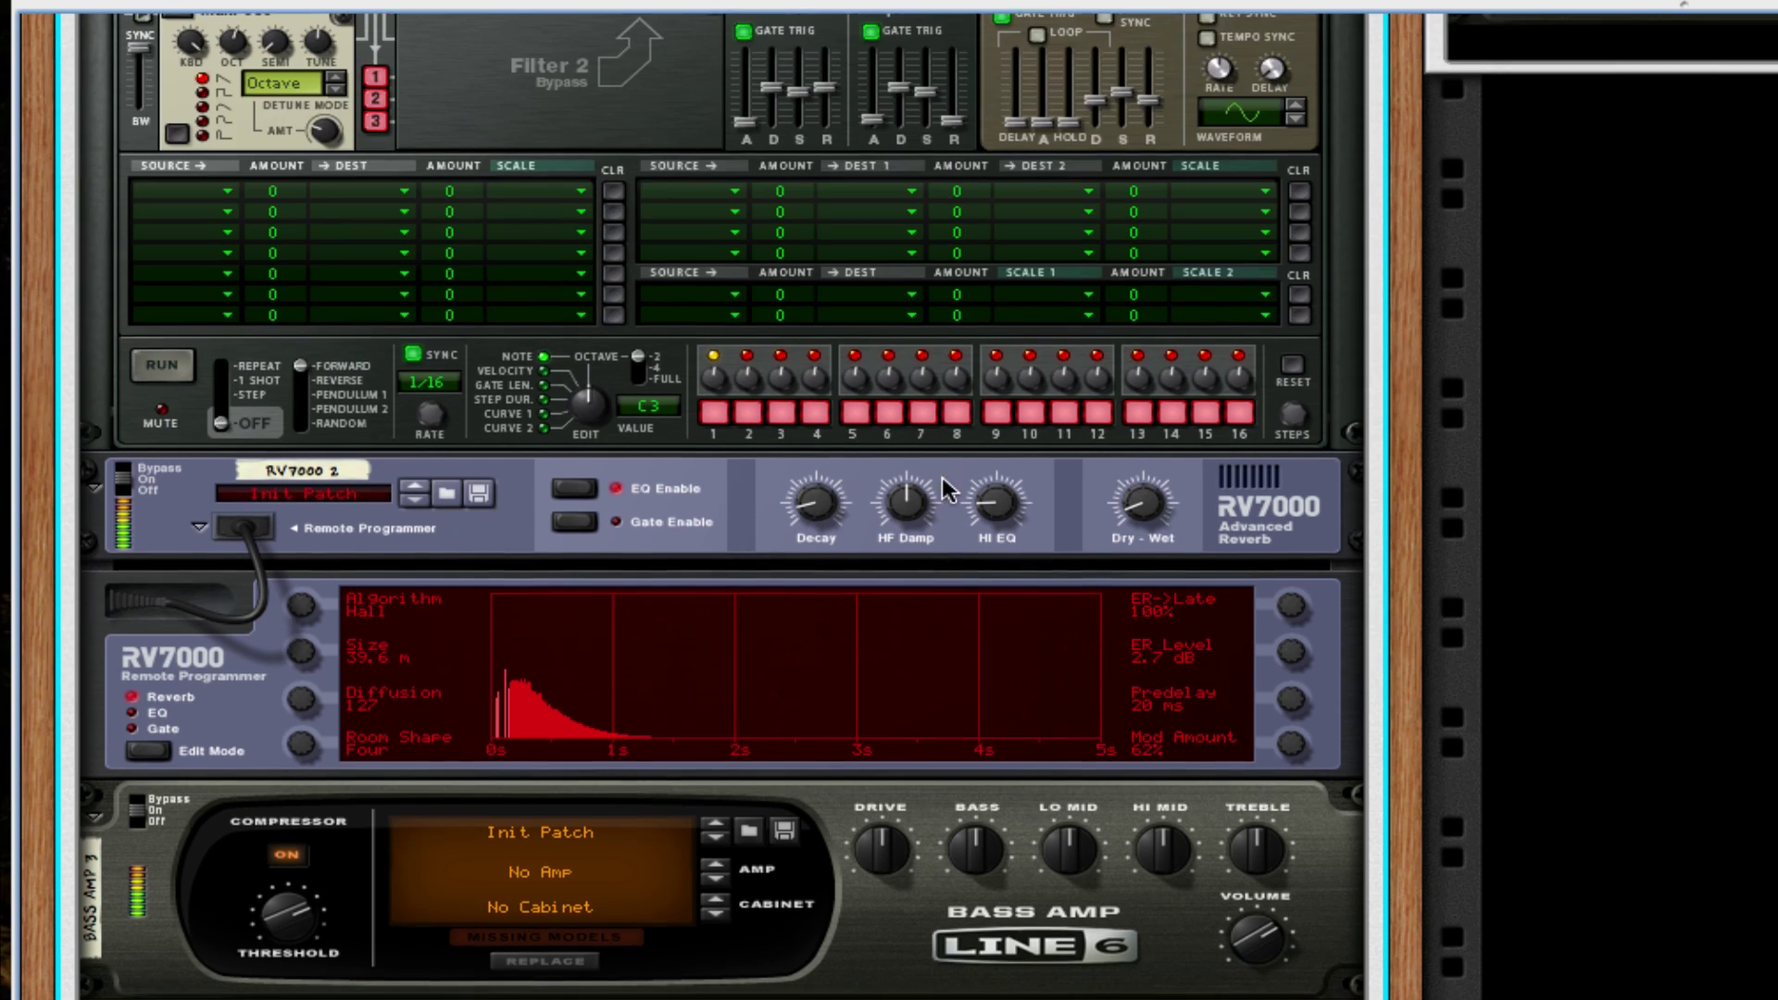
scroll(942, 476, up, 6)
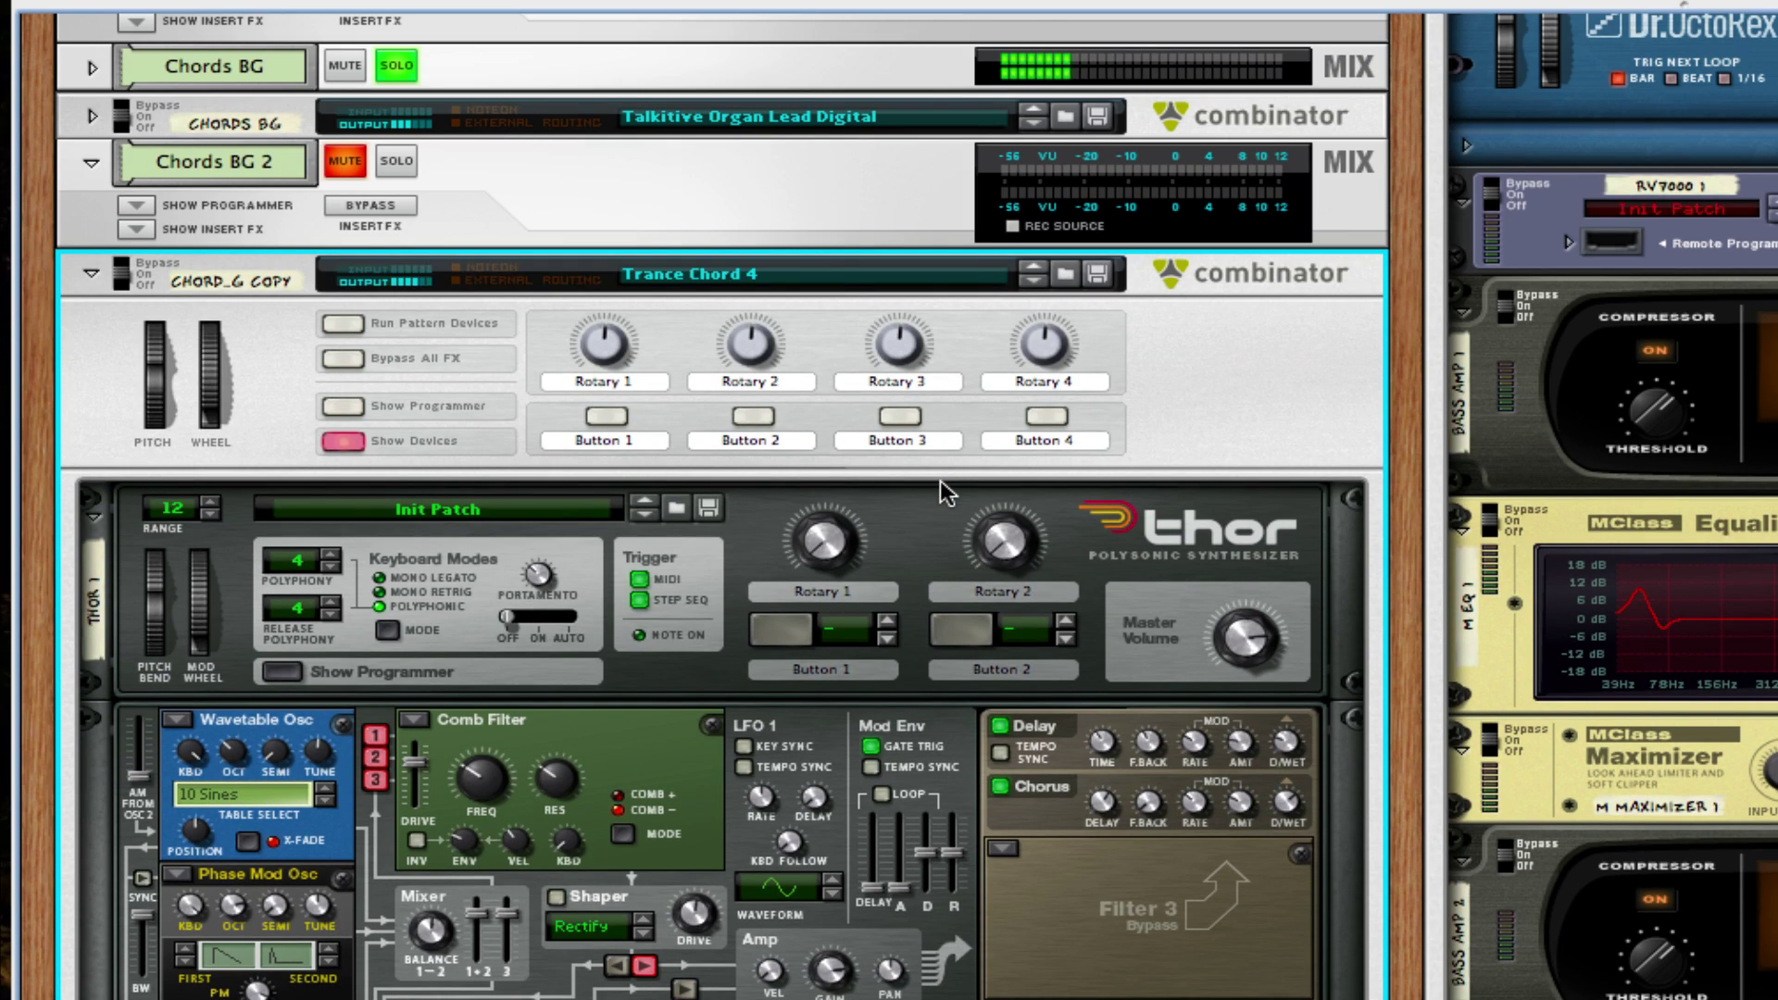
scroll(942, 479, down, 5)
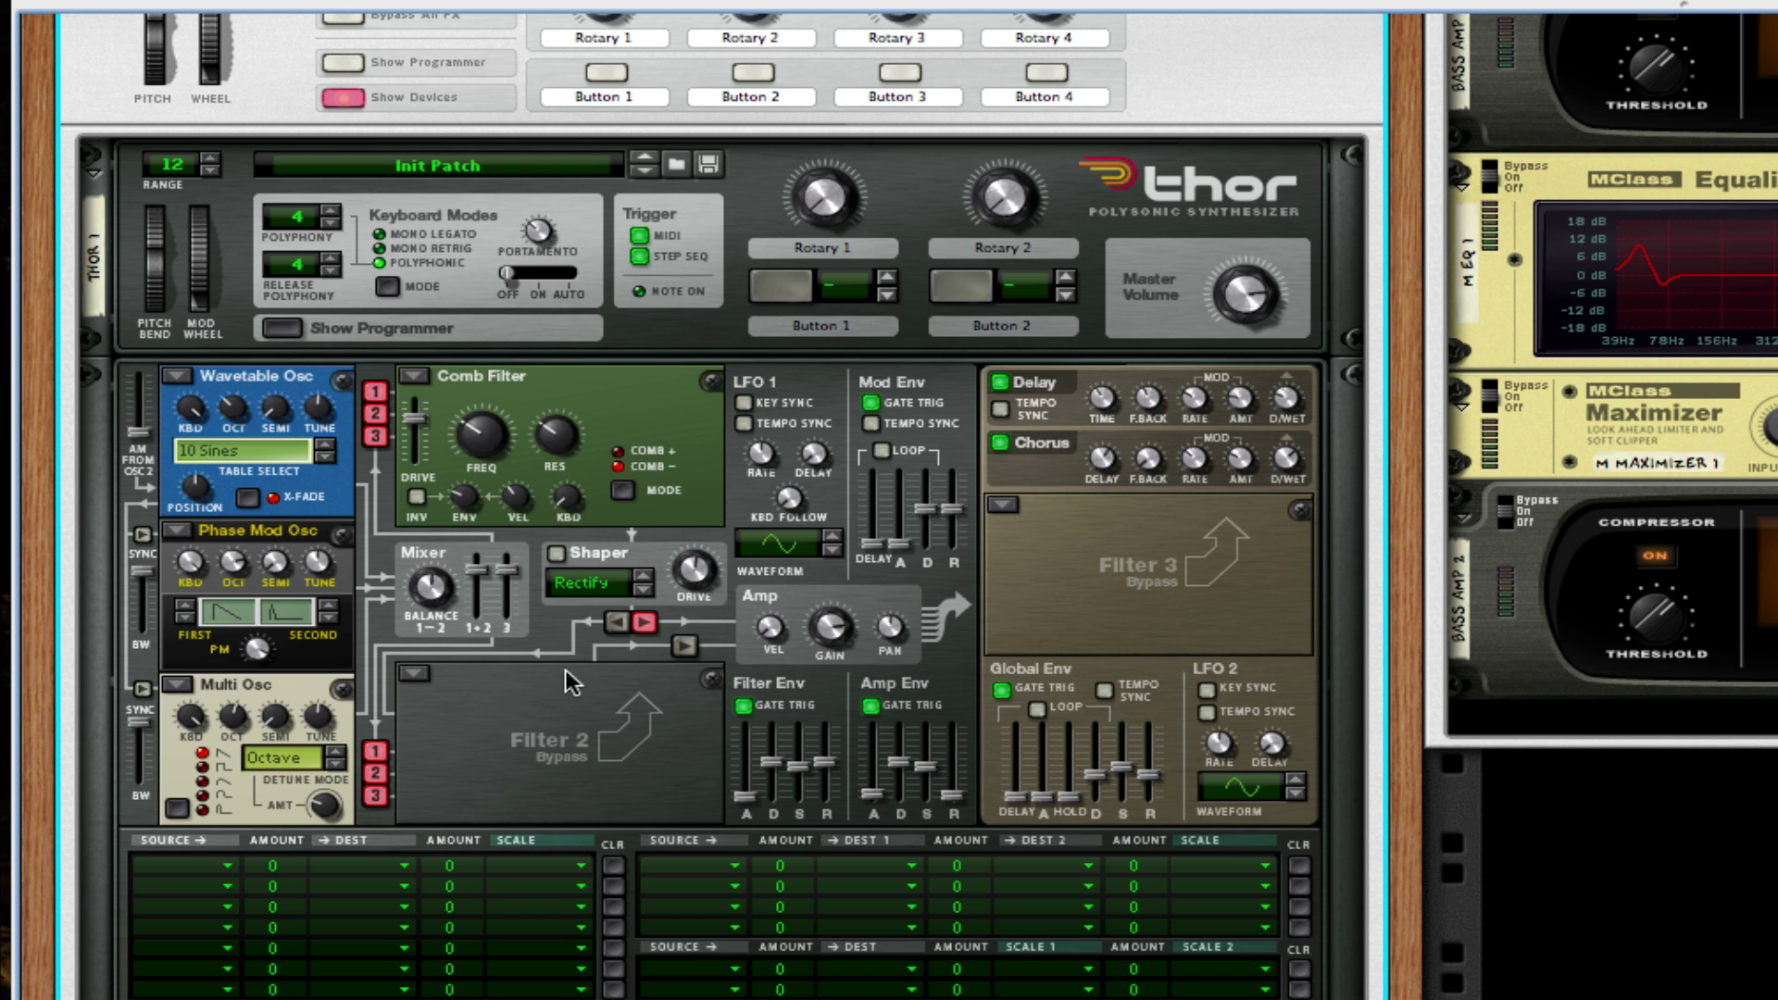
scroll(794, 595, down, 1)
scroll(794, 594, down, 7)
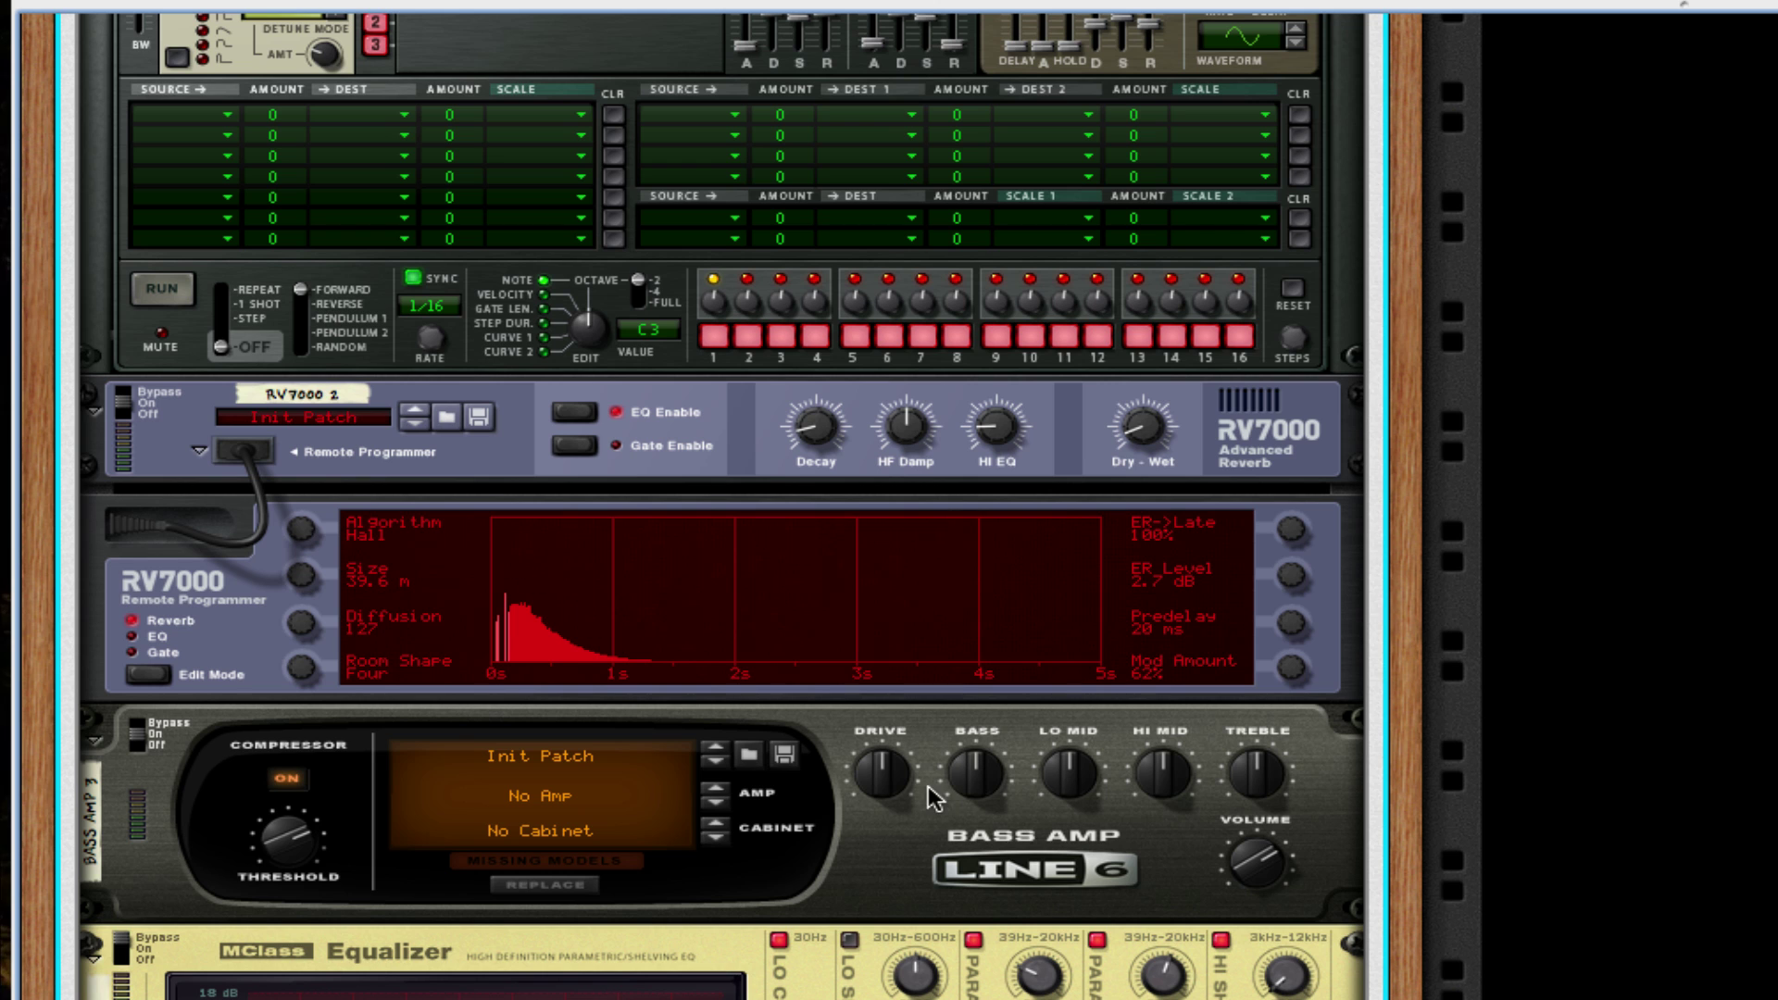
scroll(928, 785, down, 7)
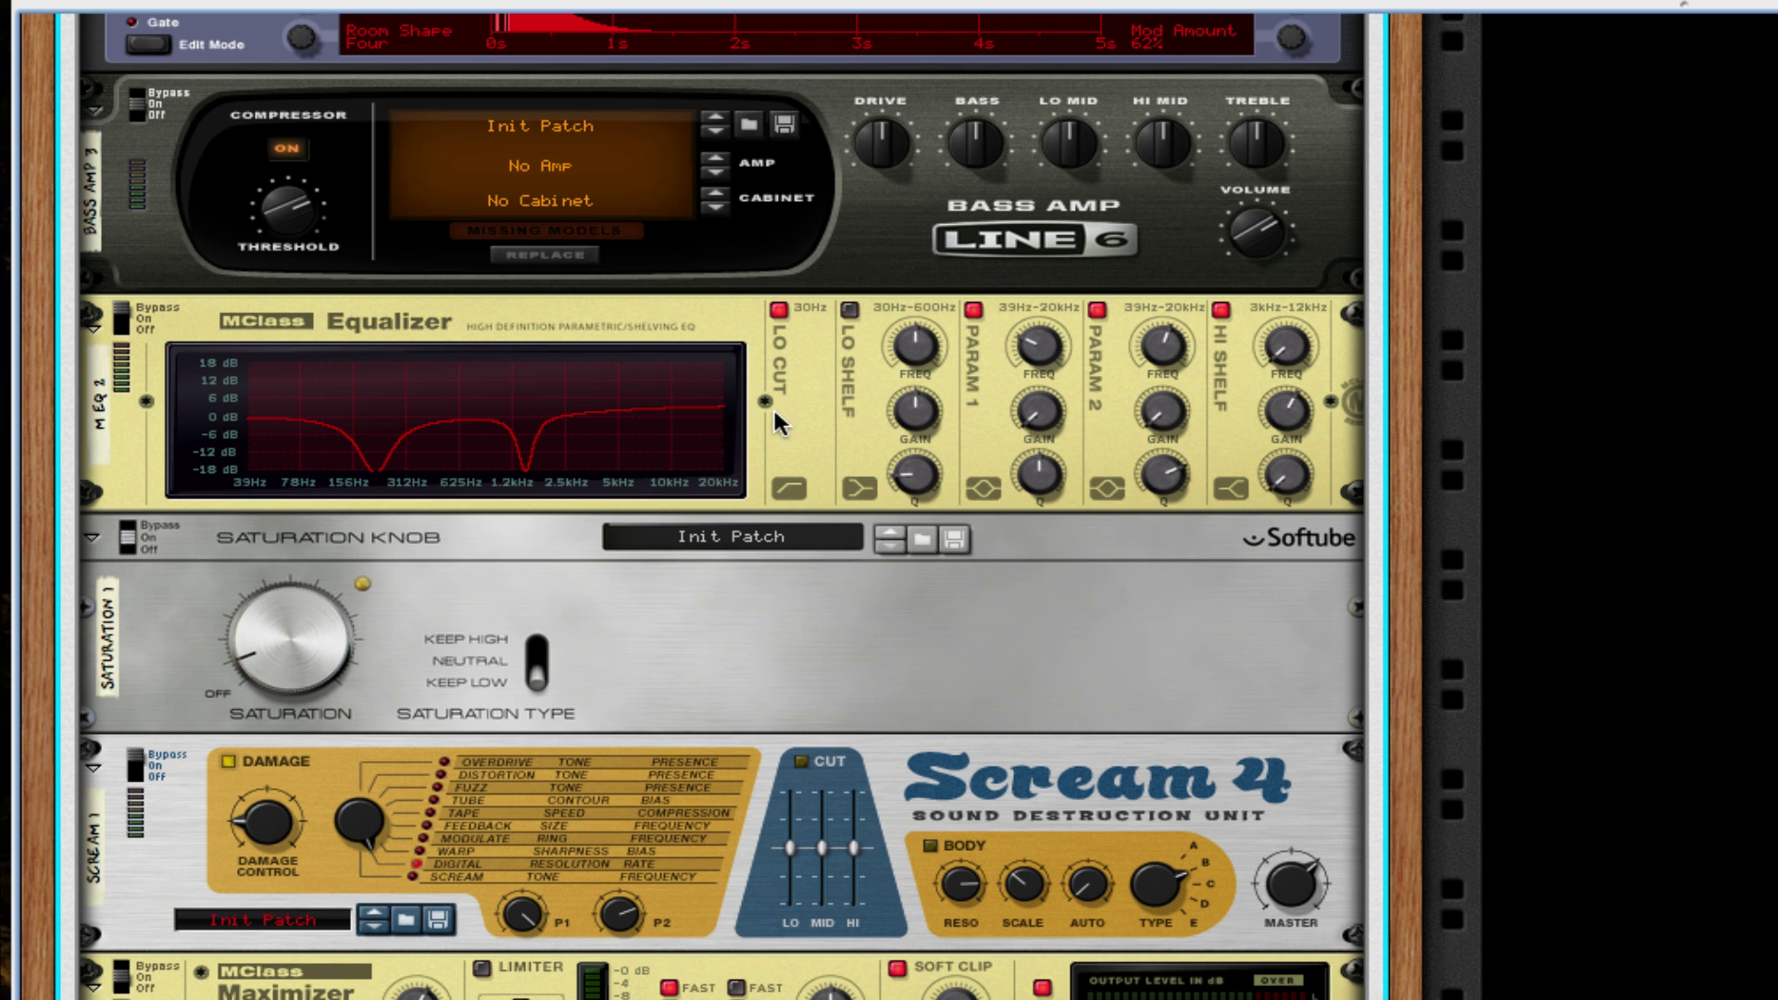
scroll(763, 837, up, 3)
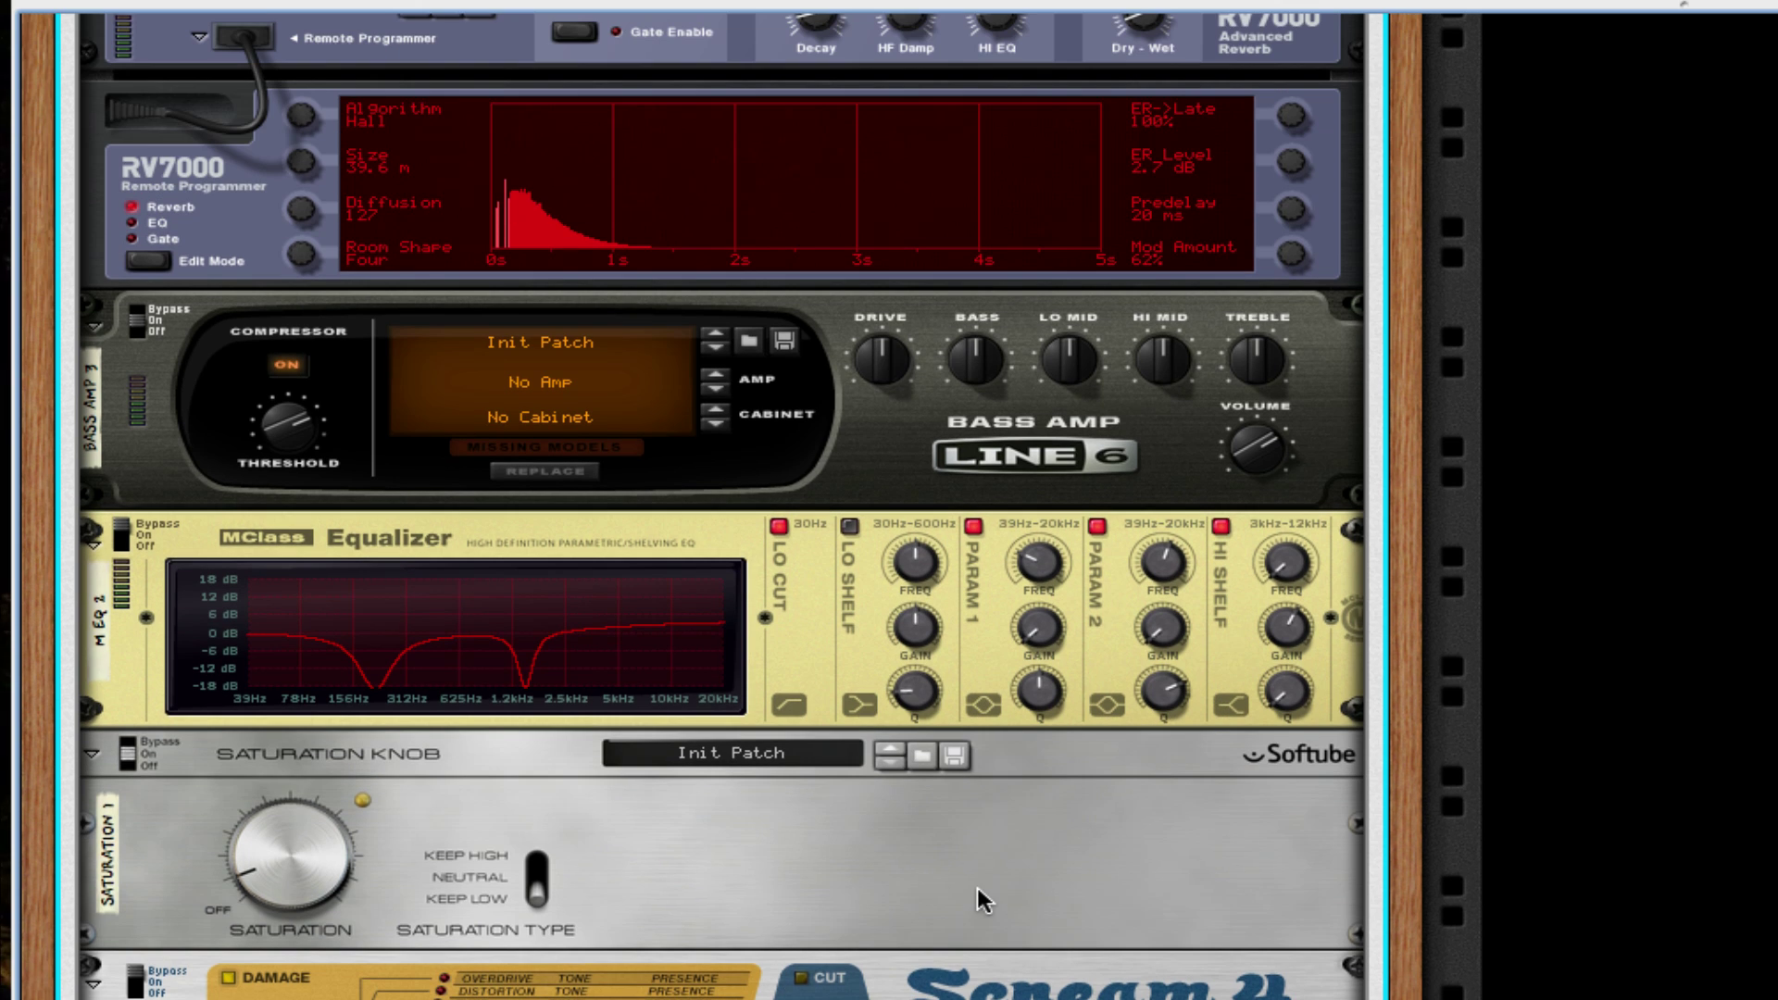
scroll(982, 888, up, 1)
scroll(982, 885, up, 3)
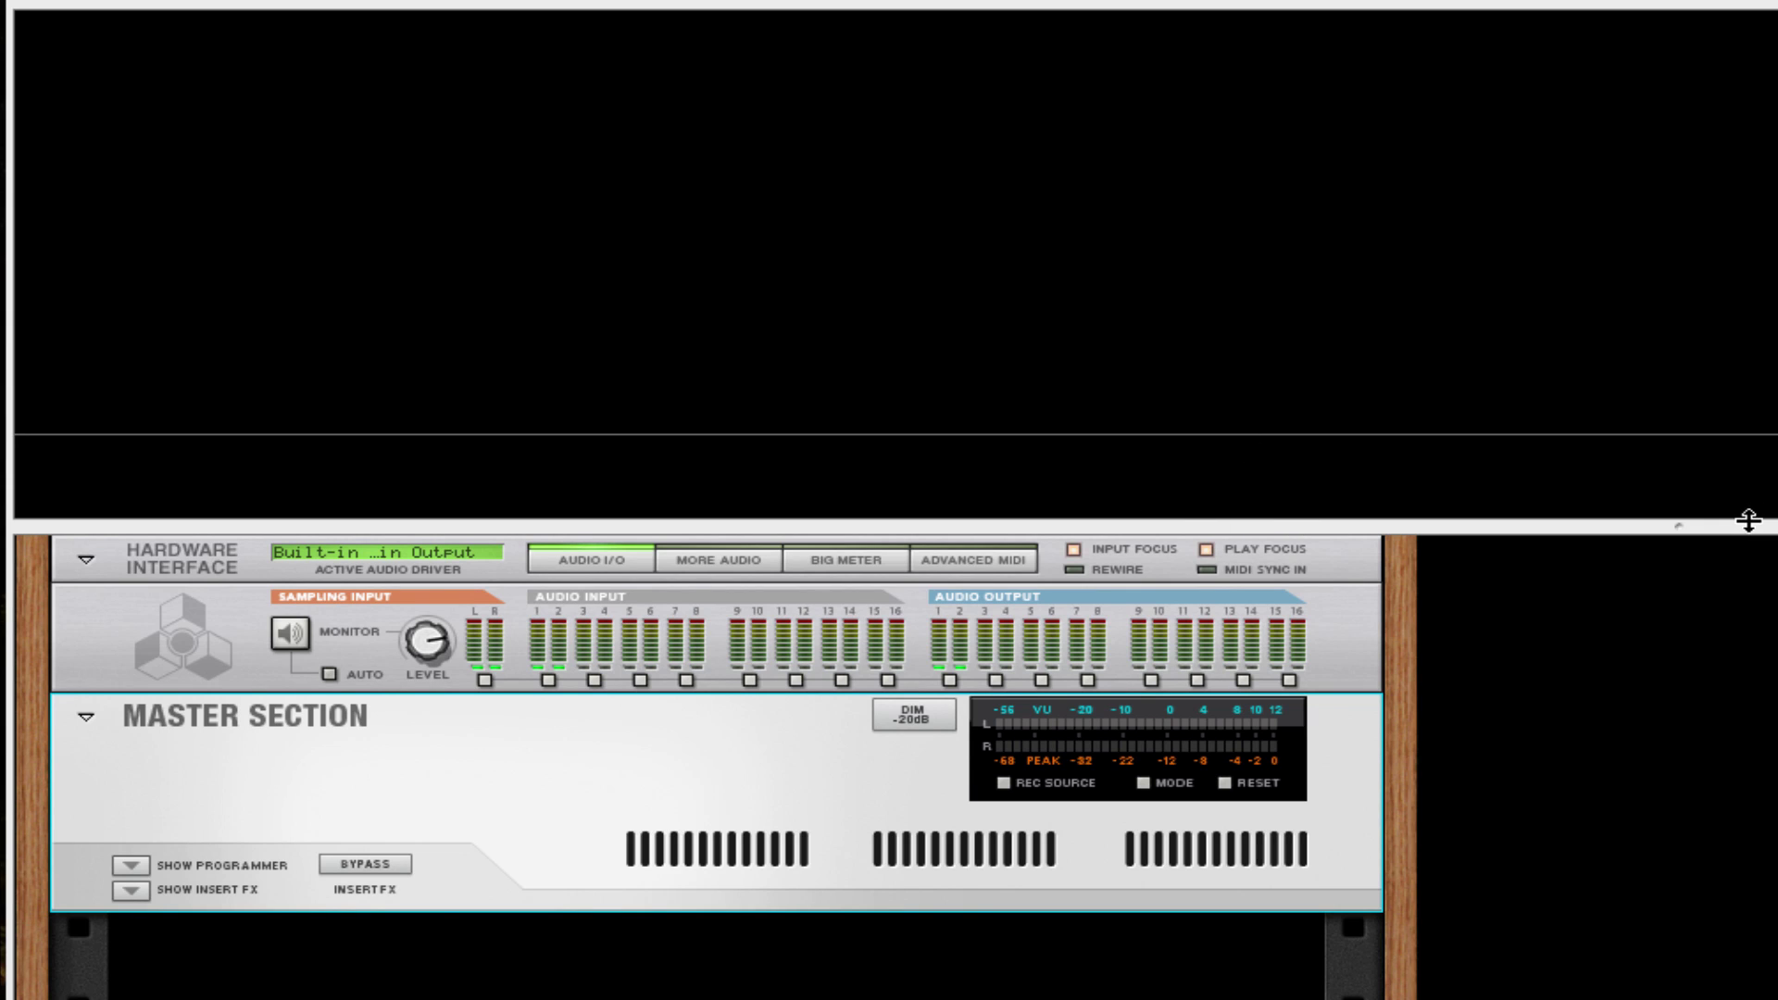
Enlarge the rack to fill the window and add a new Combinator
drag(1748, 520, 1748, 3)
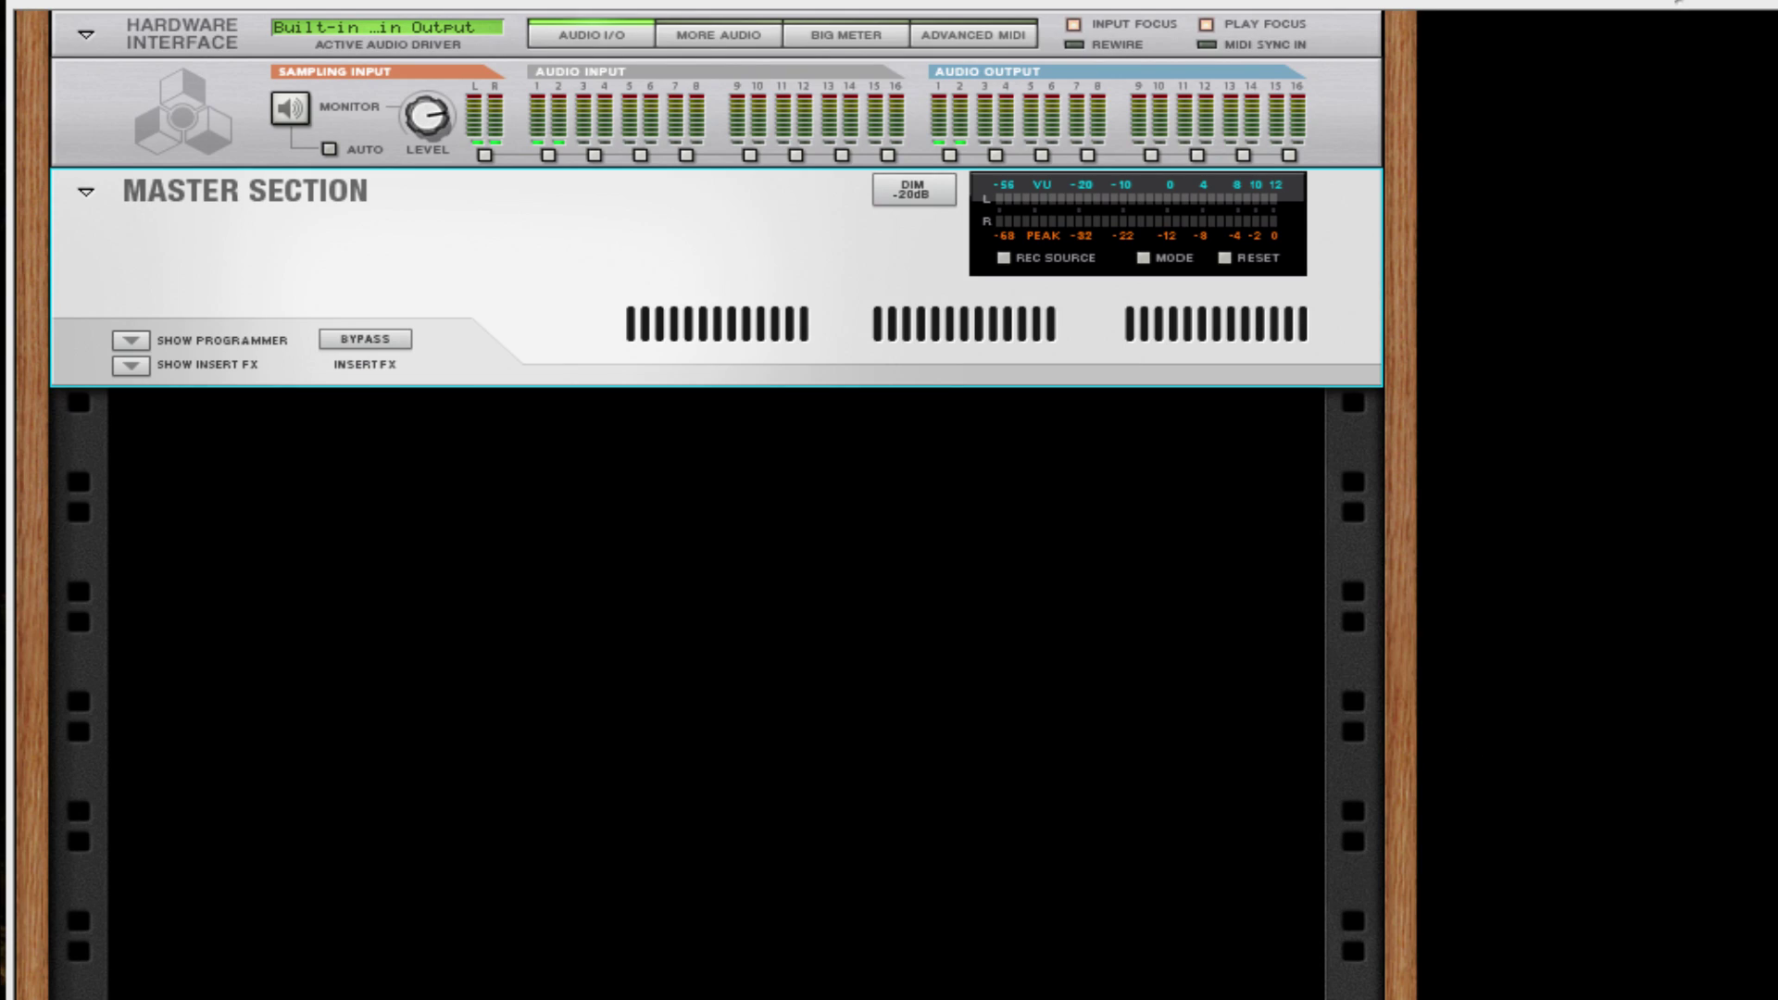
right_click(639, 526)
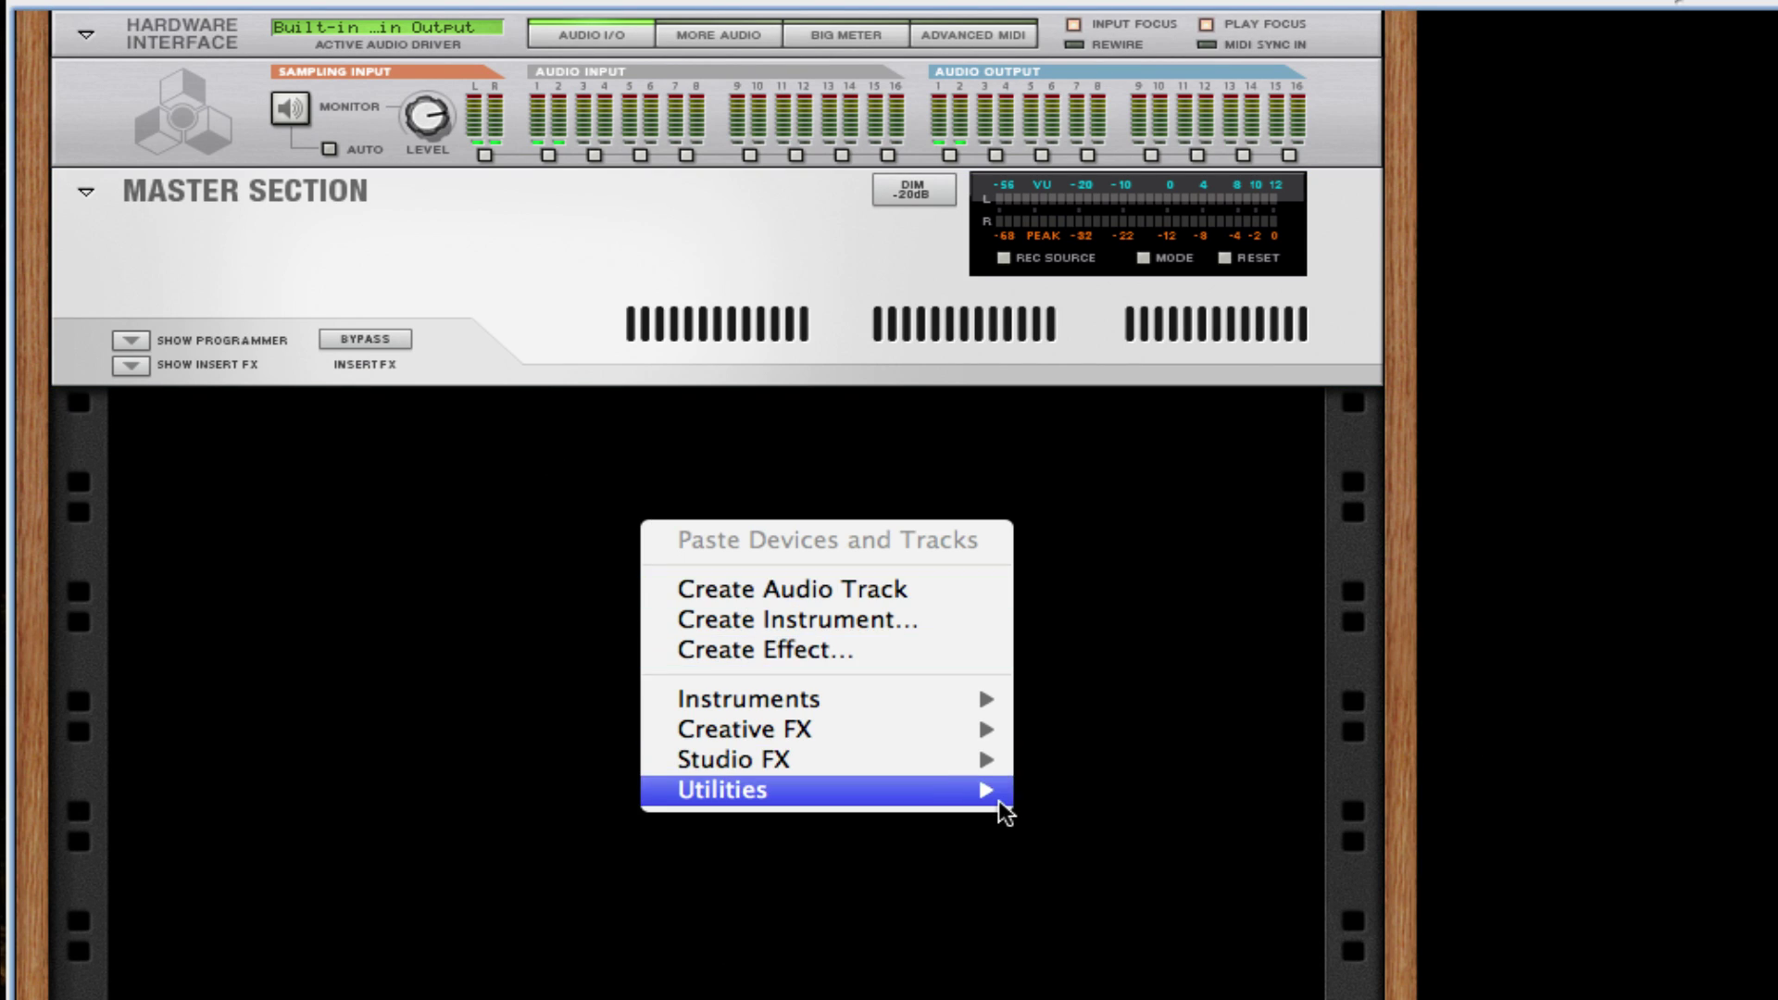
mouse_move(998, 800)
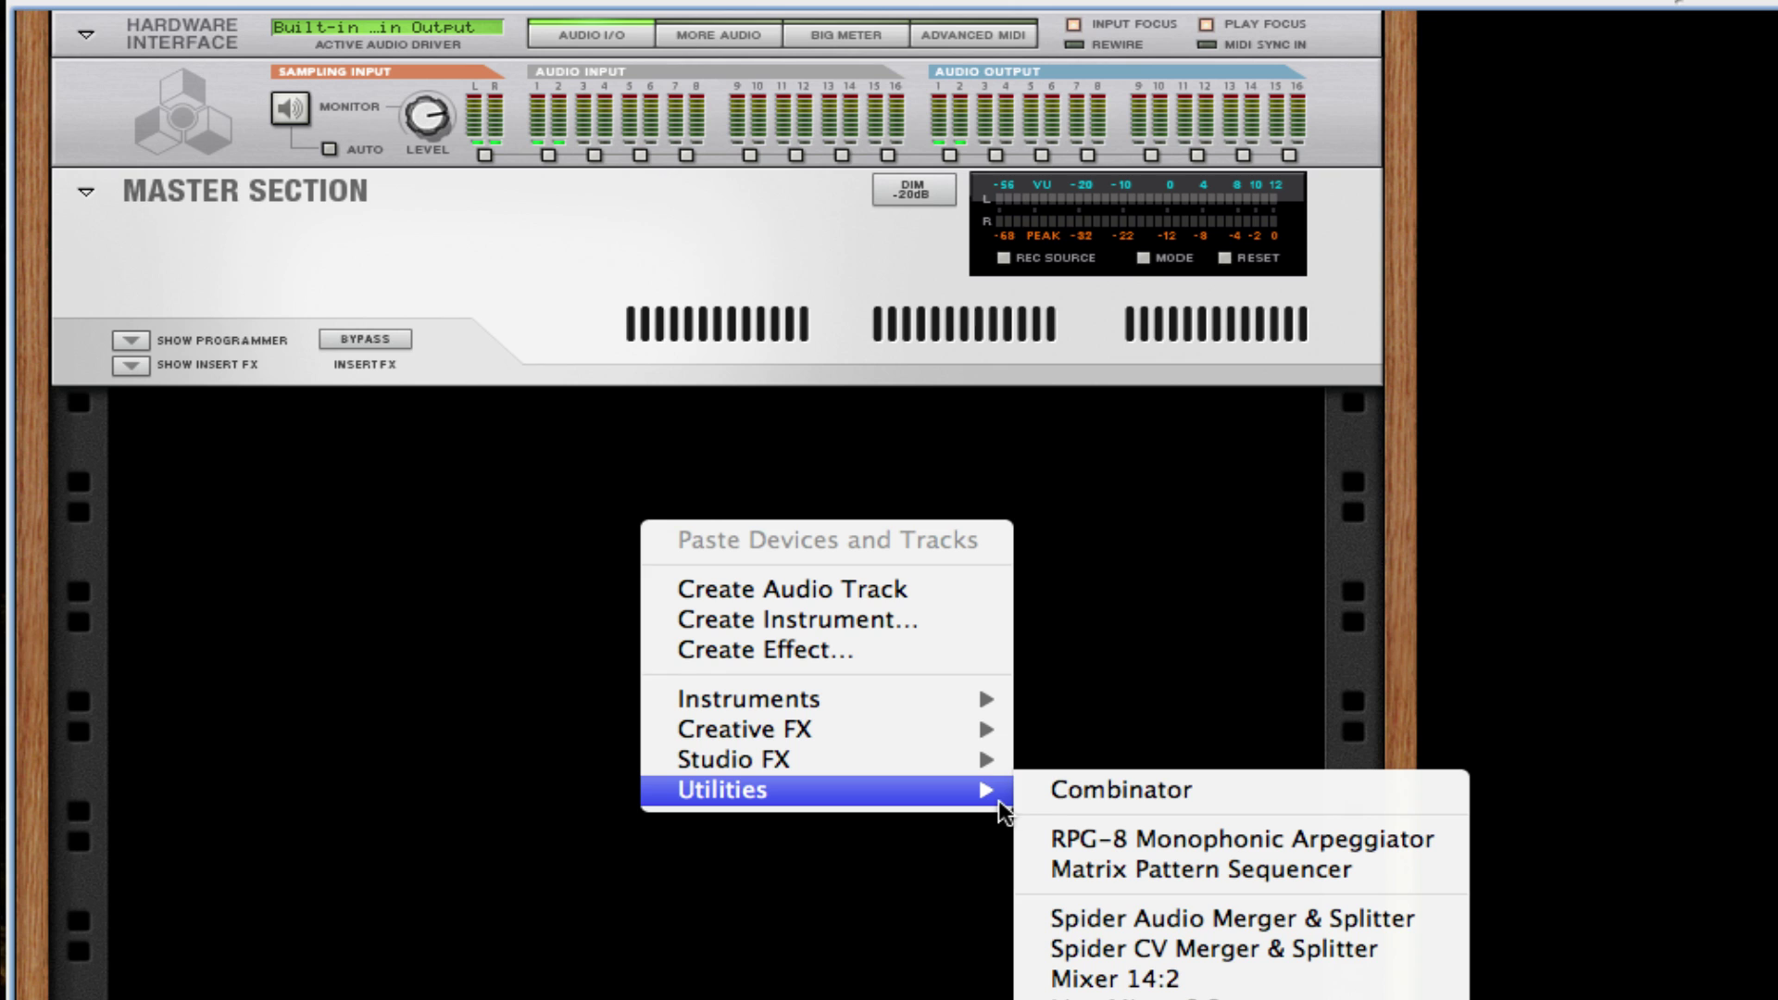
click(1186, 792)
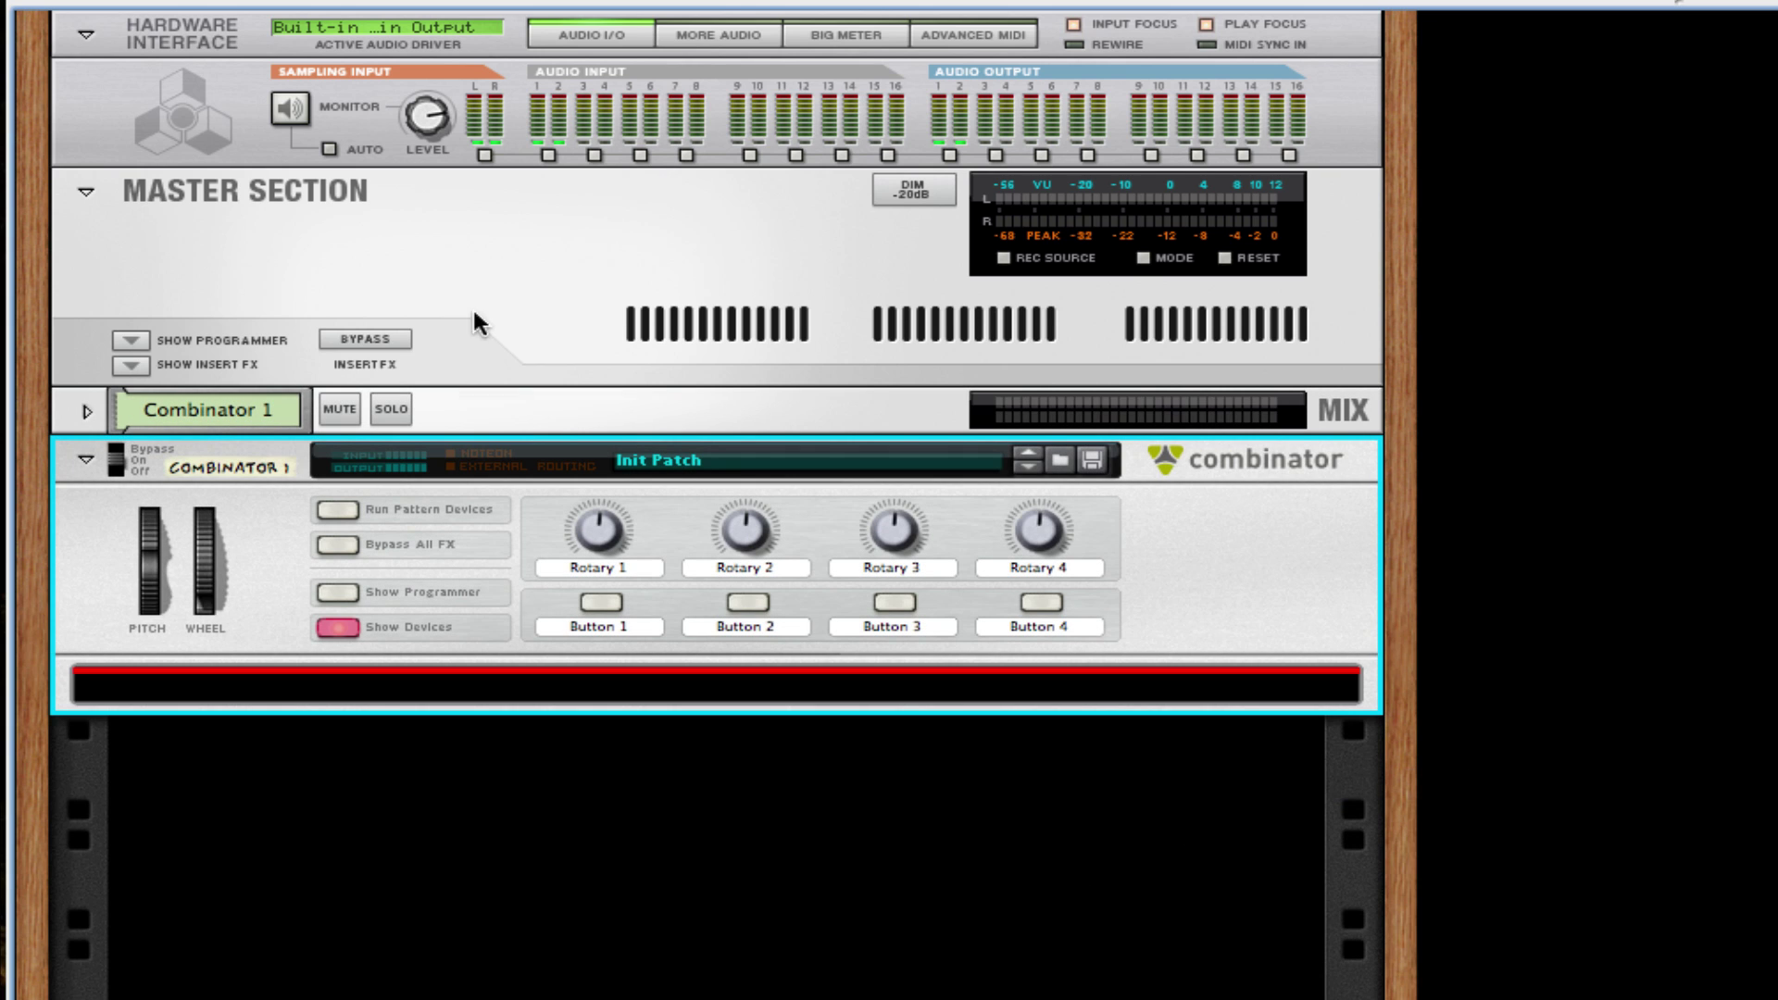
Add a Thor synthesizer inside Combinator 1
right_click(627, 681)
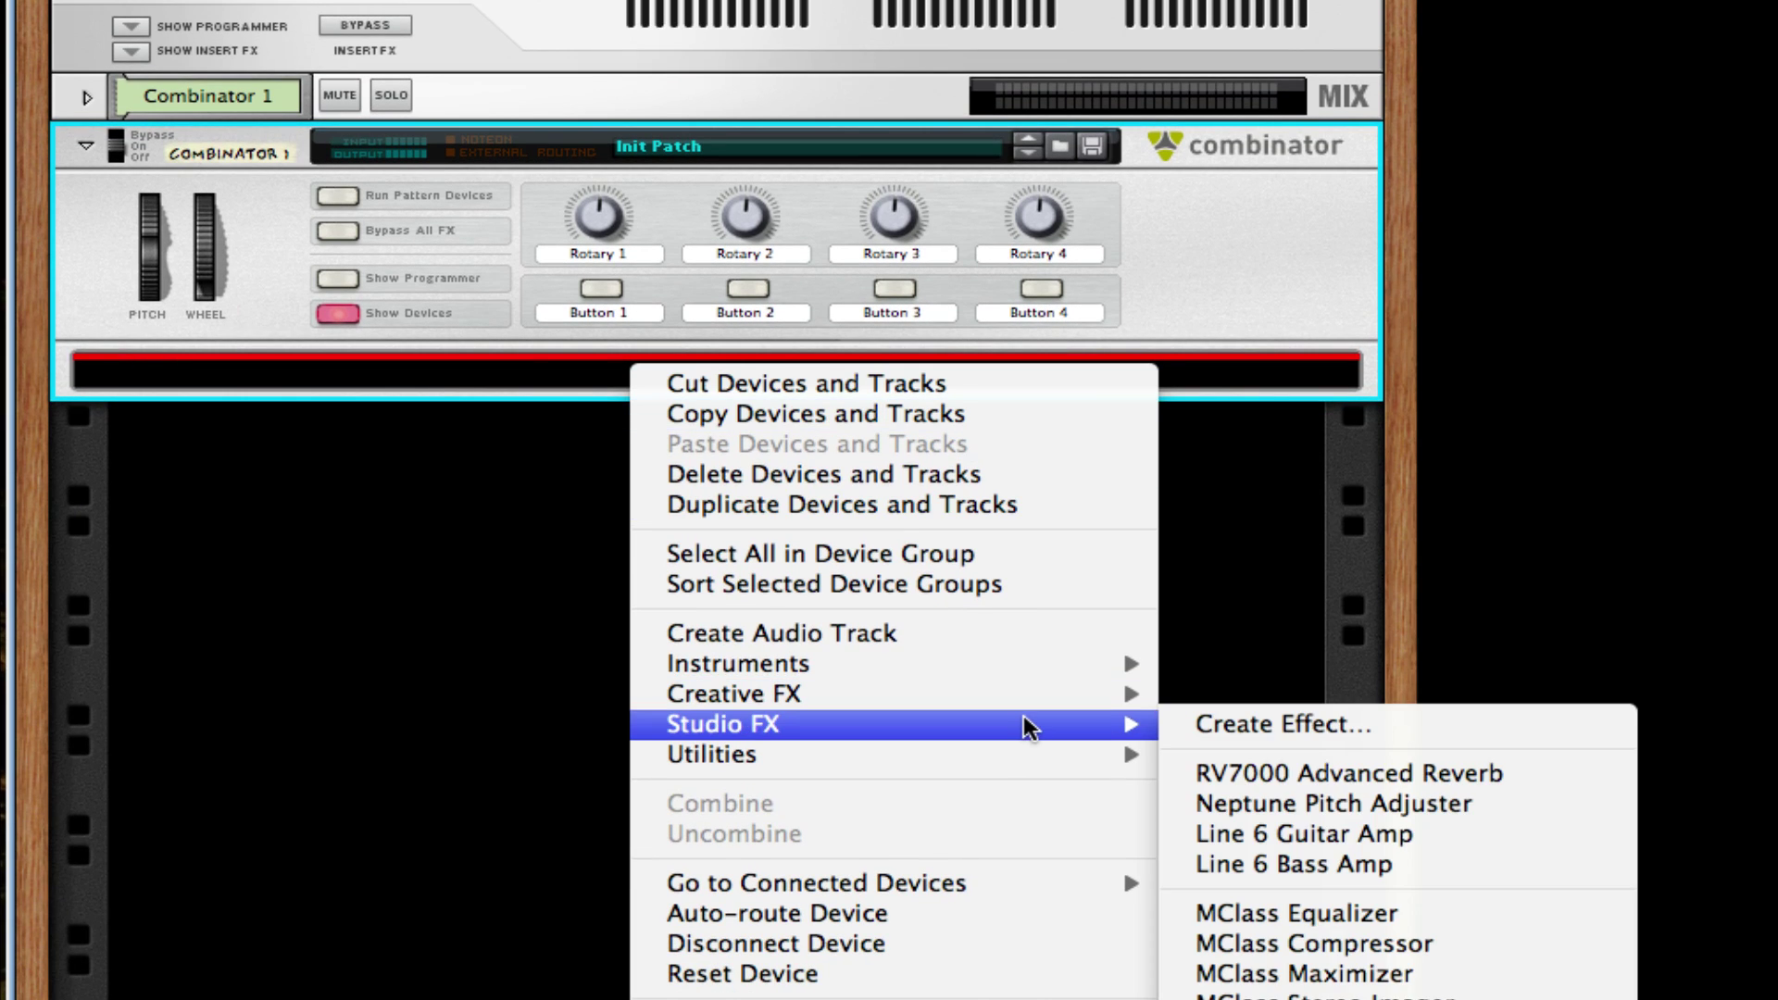
mouse_move(1036, 673)
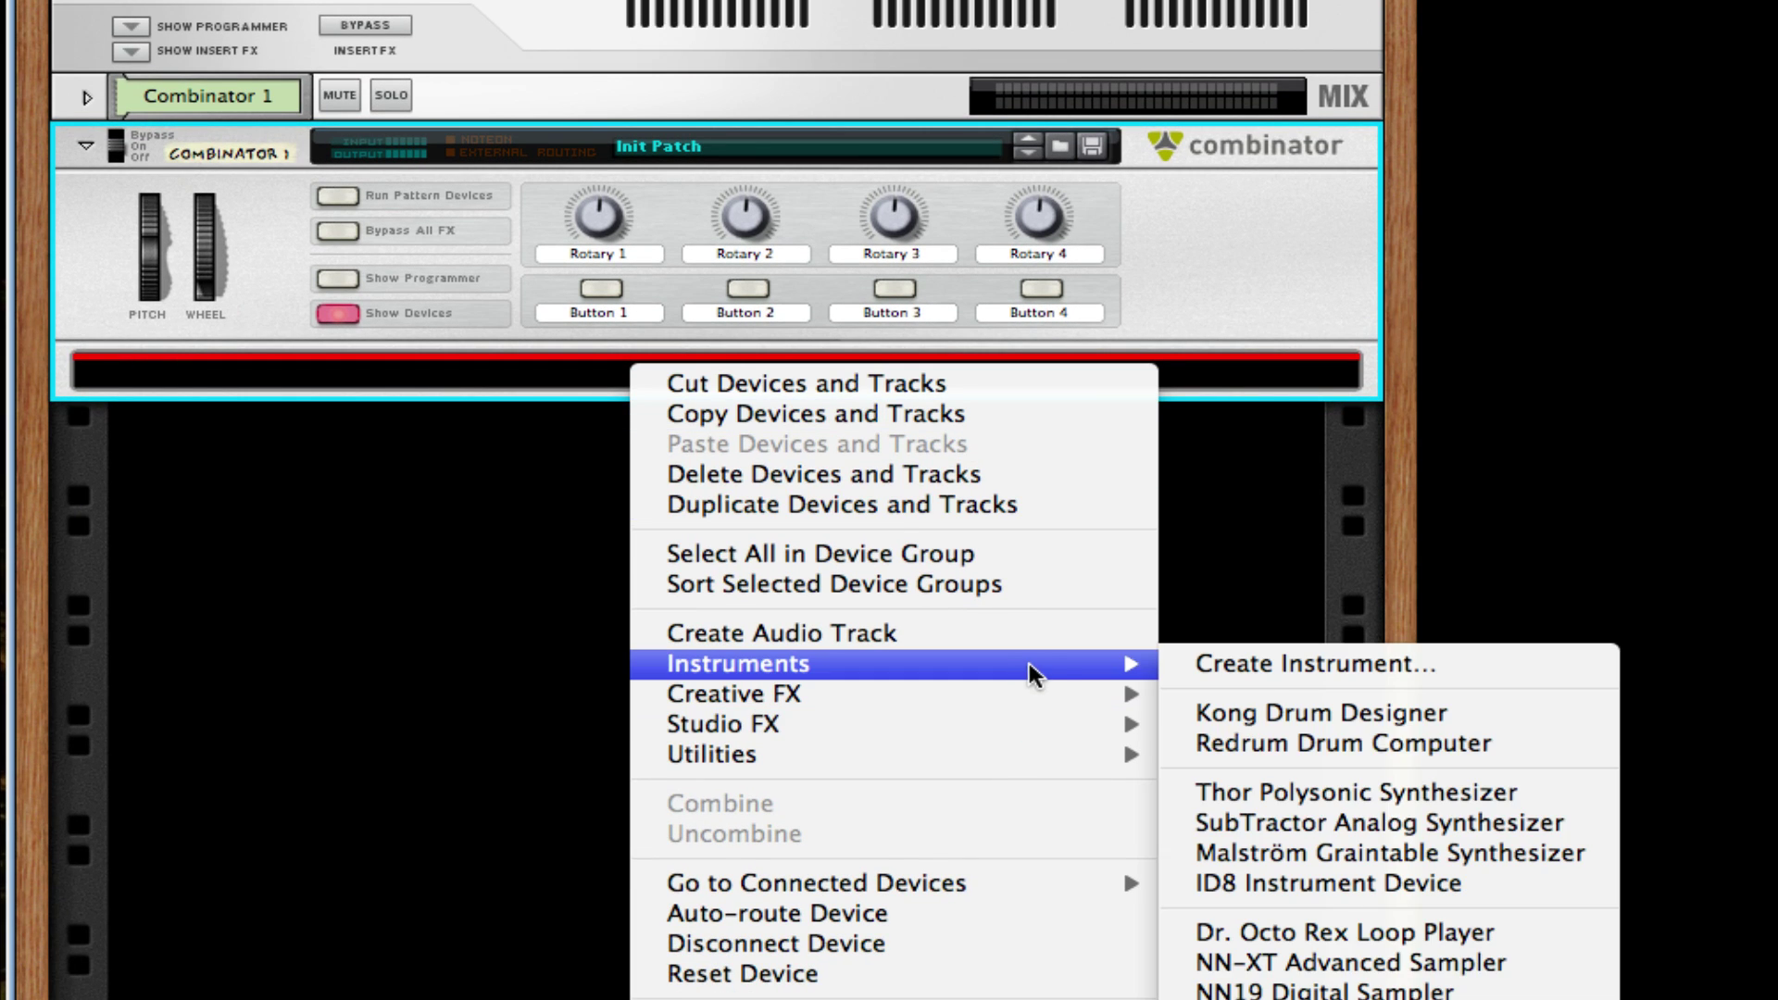
click(1419, 790)
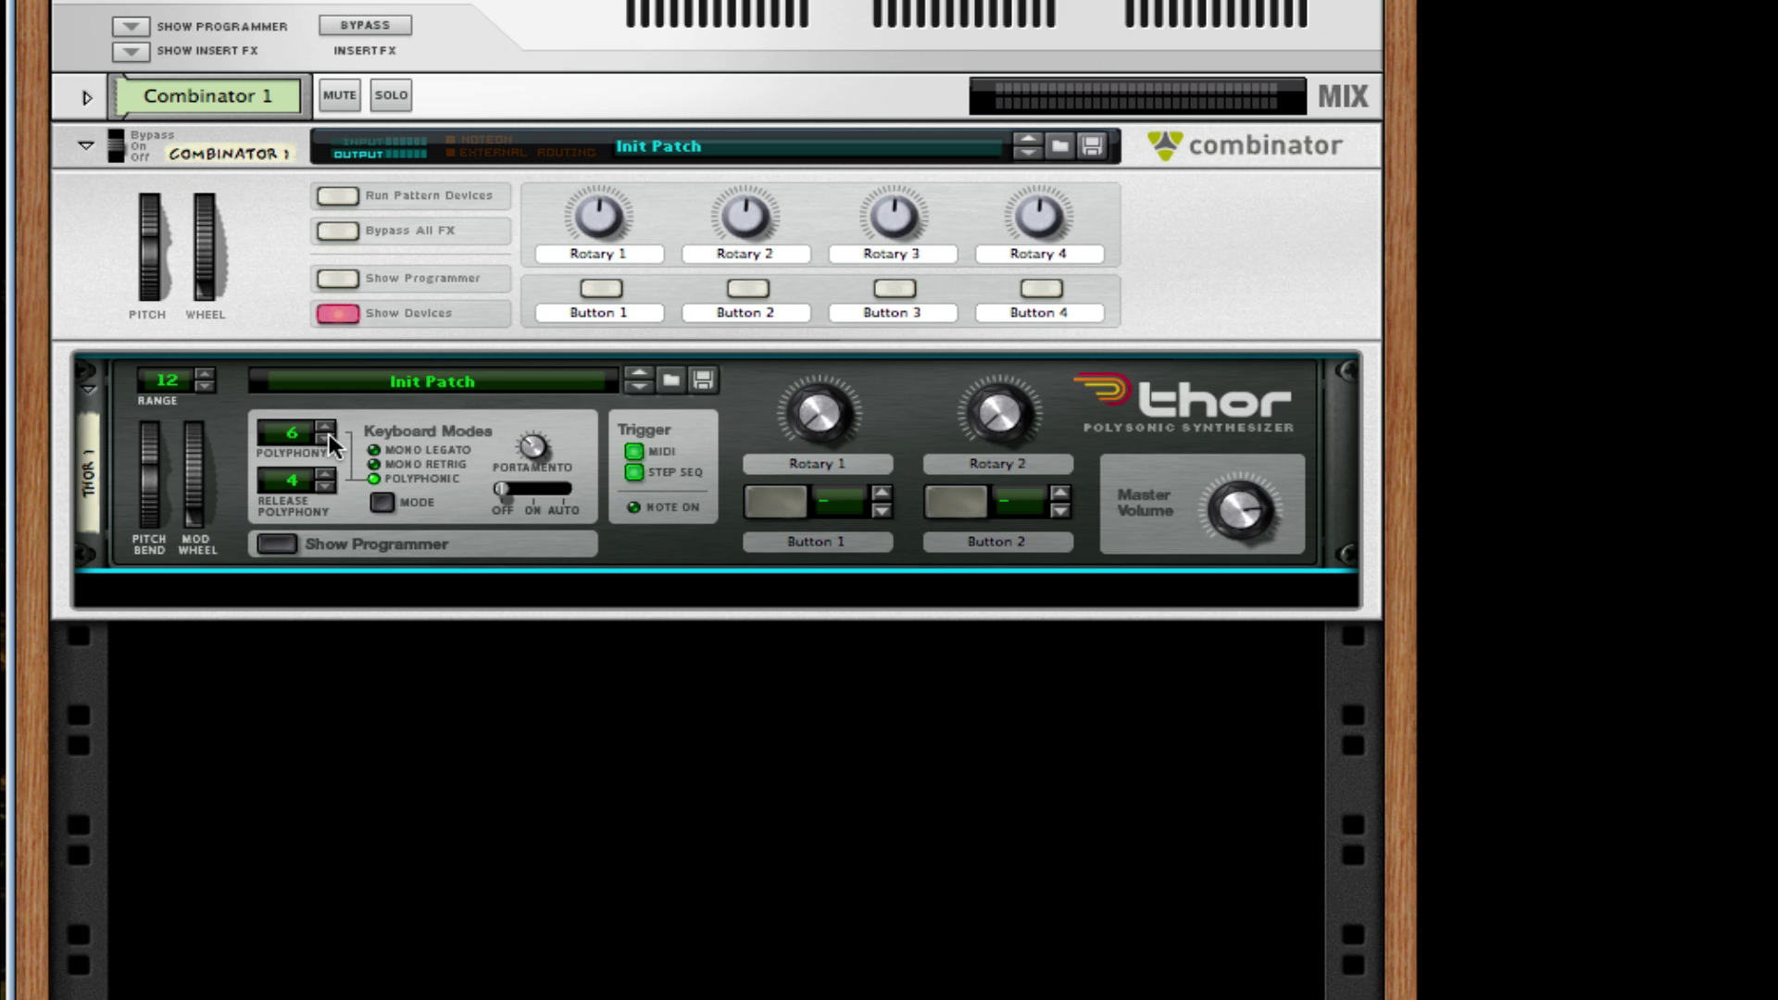
Make Thor's oscillator 1 a wavetable oscillator using 10 Sines, position raised to 72
click(278, 544)
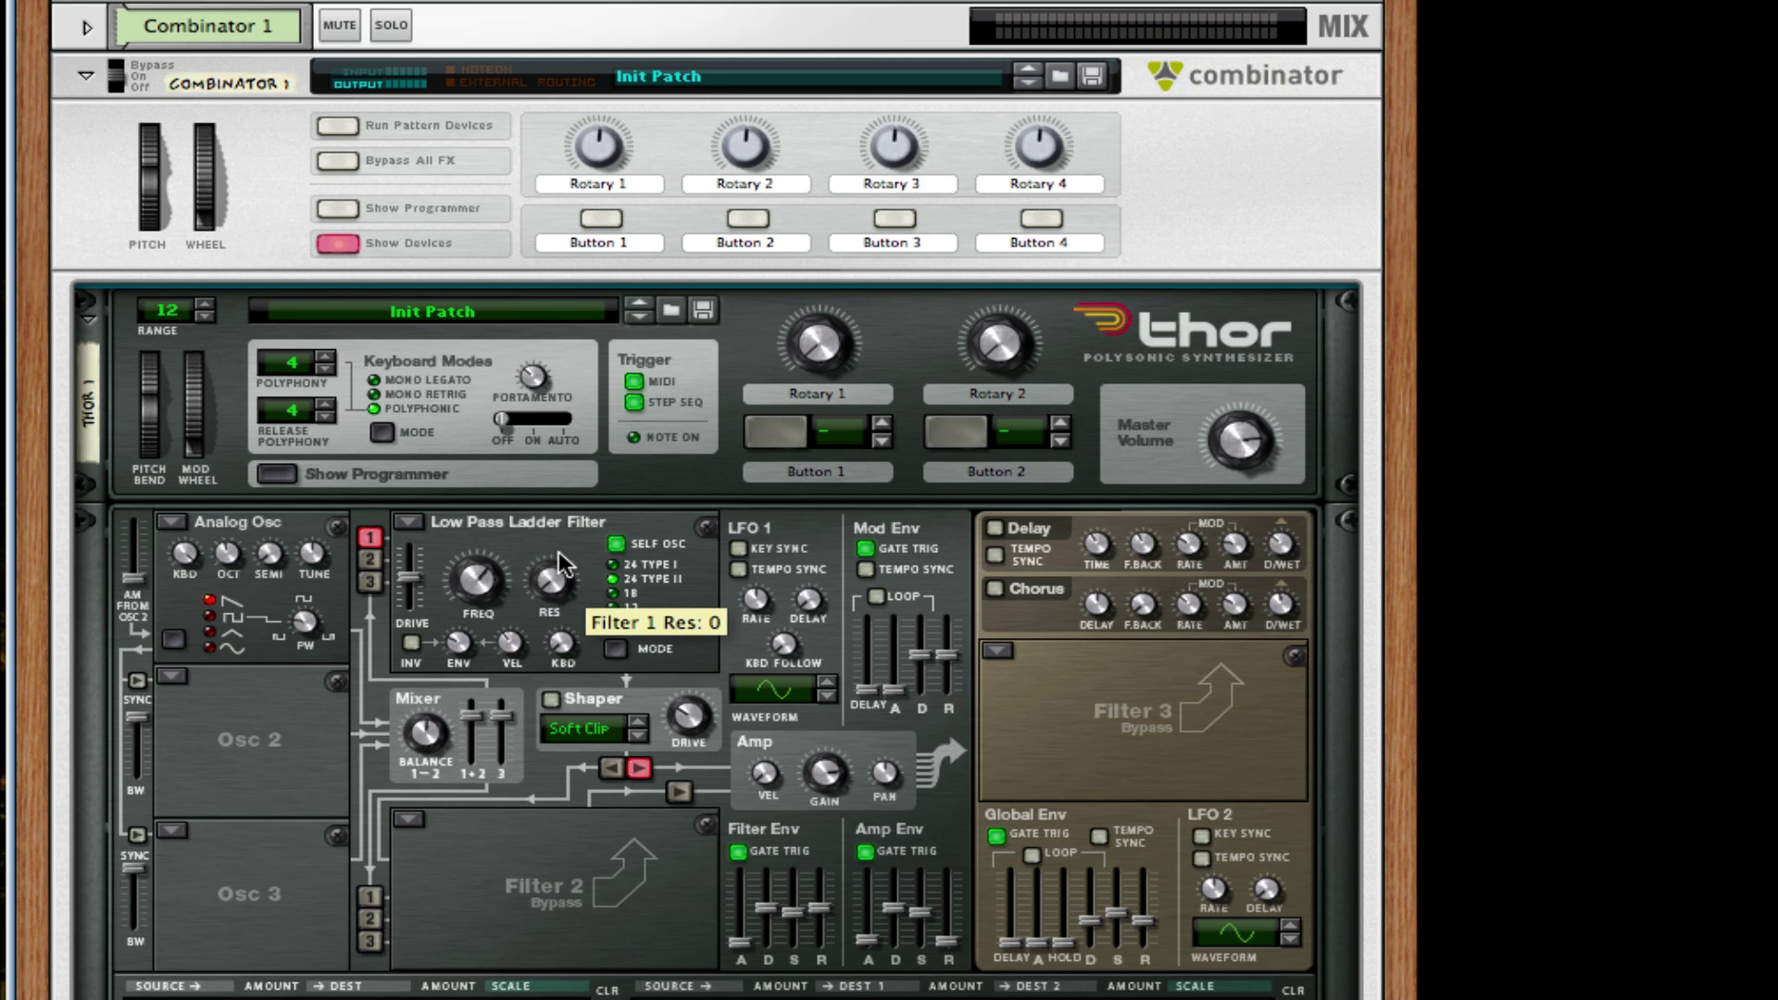
click(171, 523)
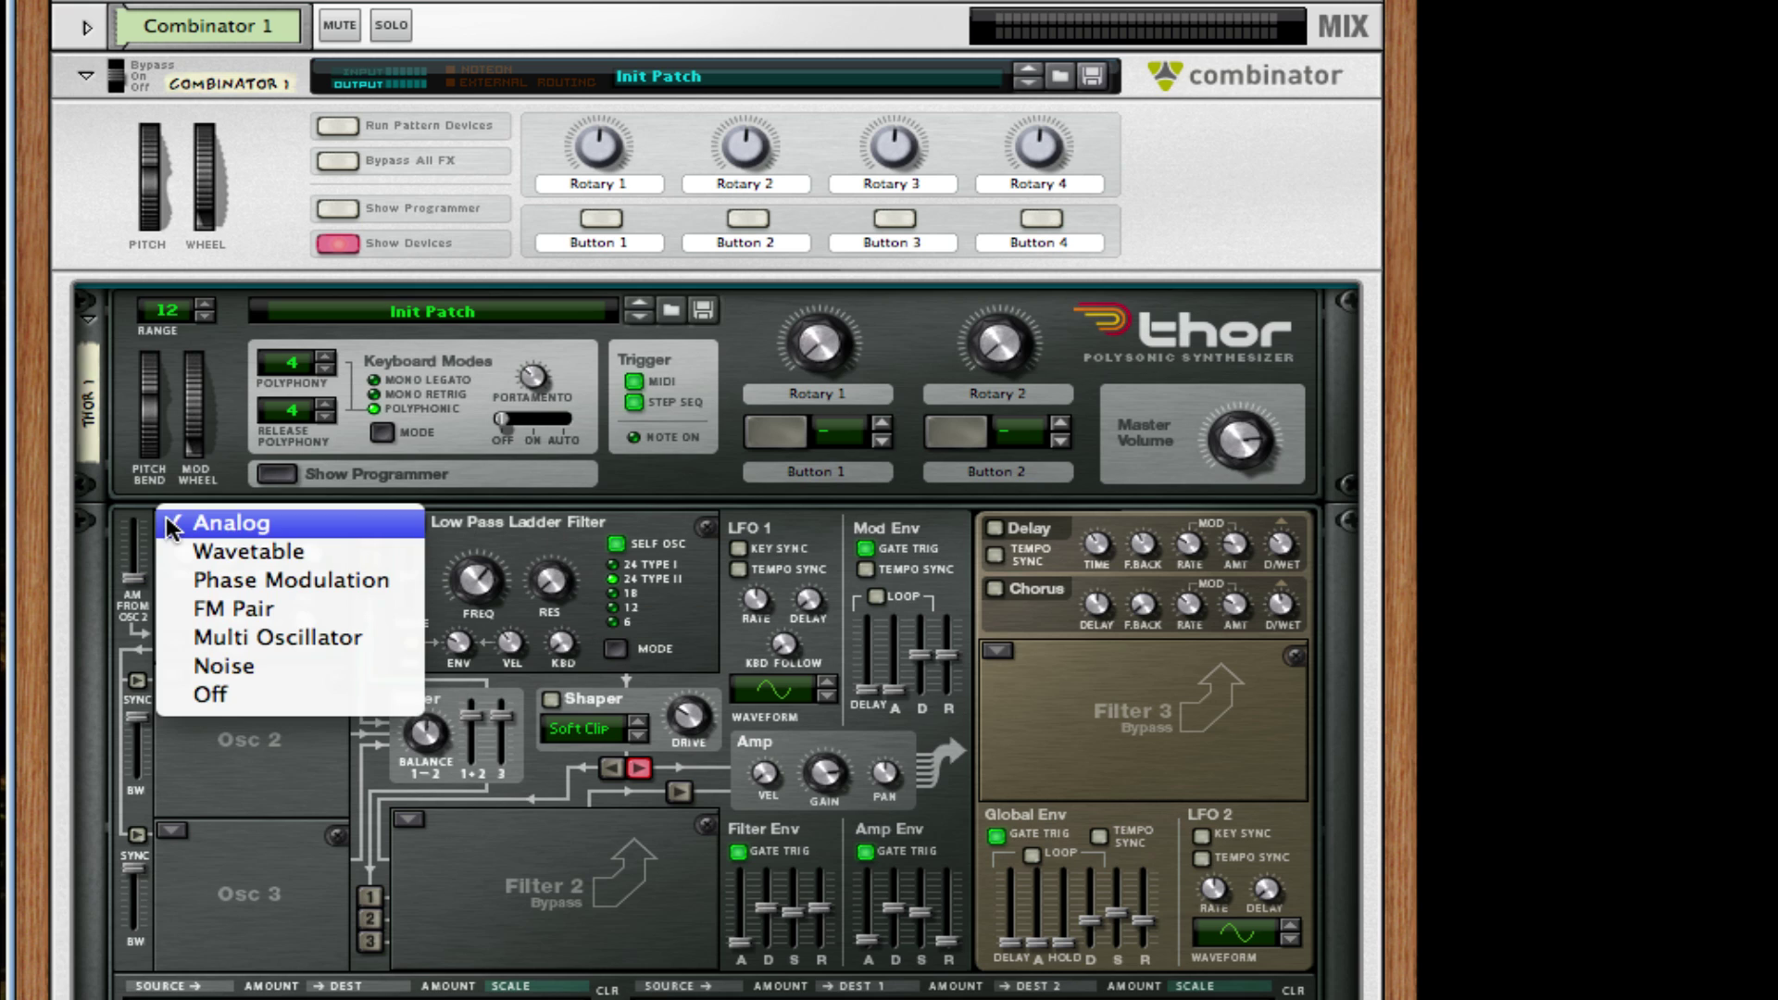
click(223, 556)
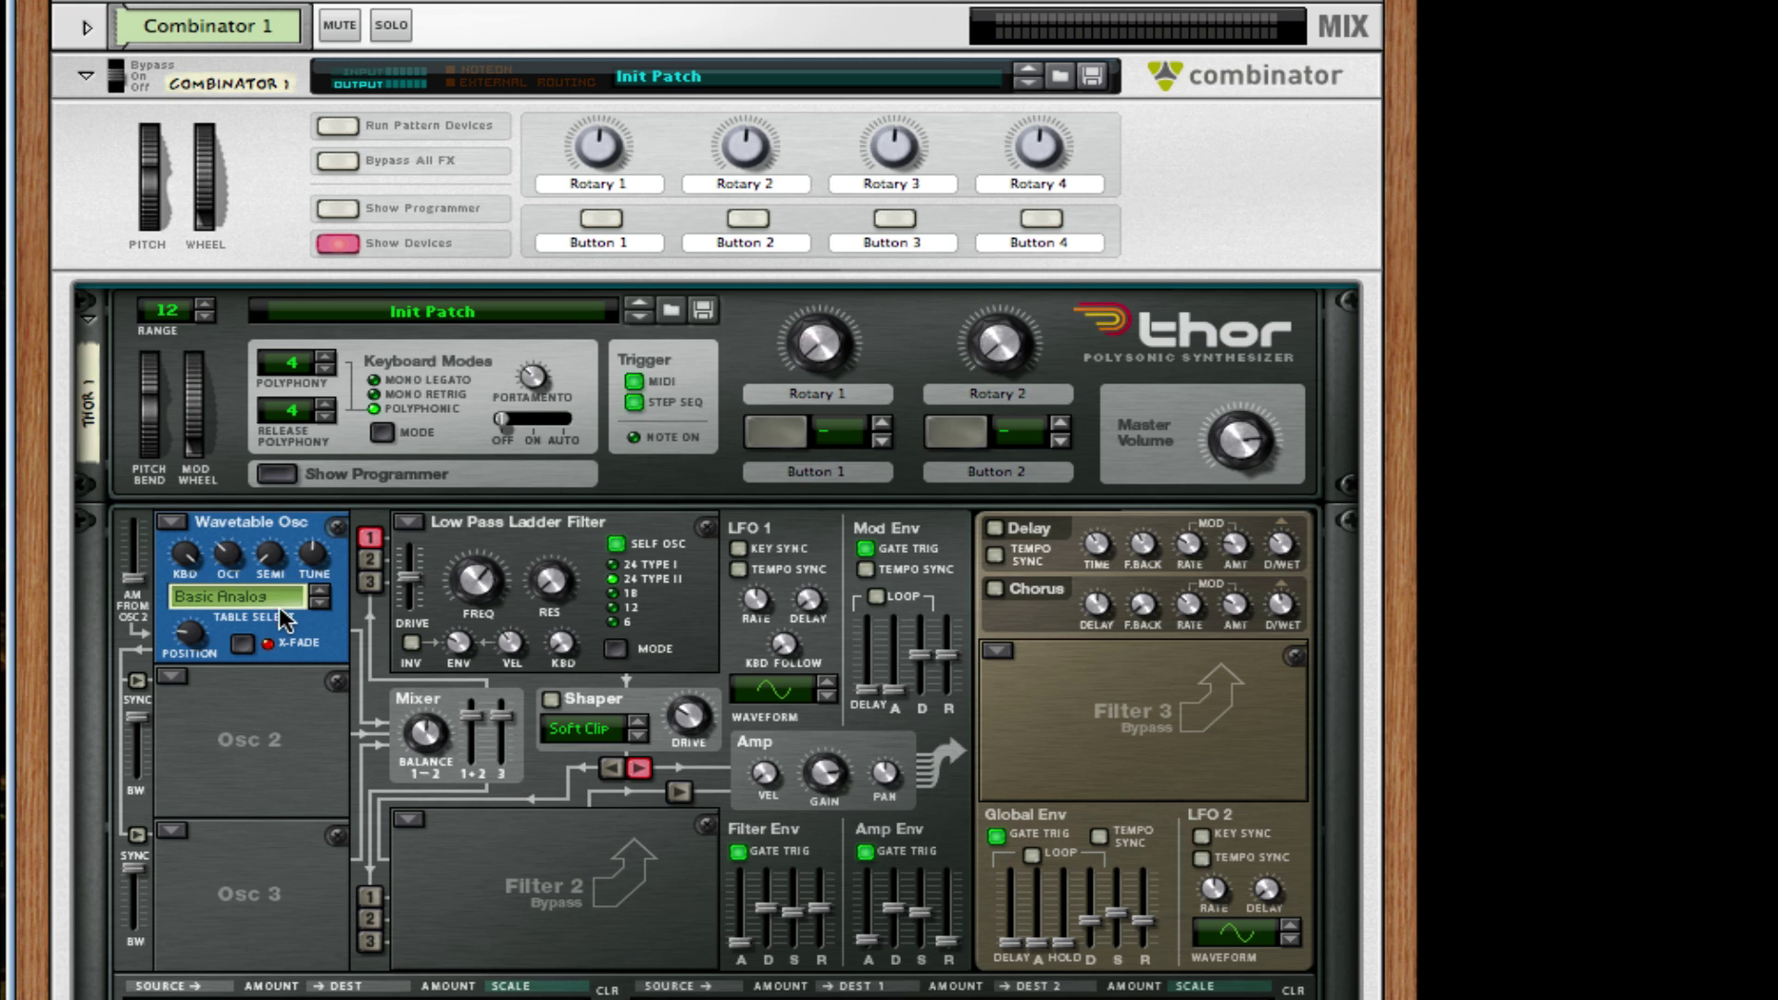
drag(188, 635, 204, 595)
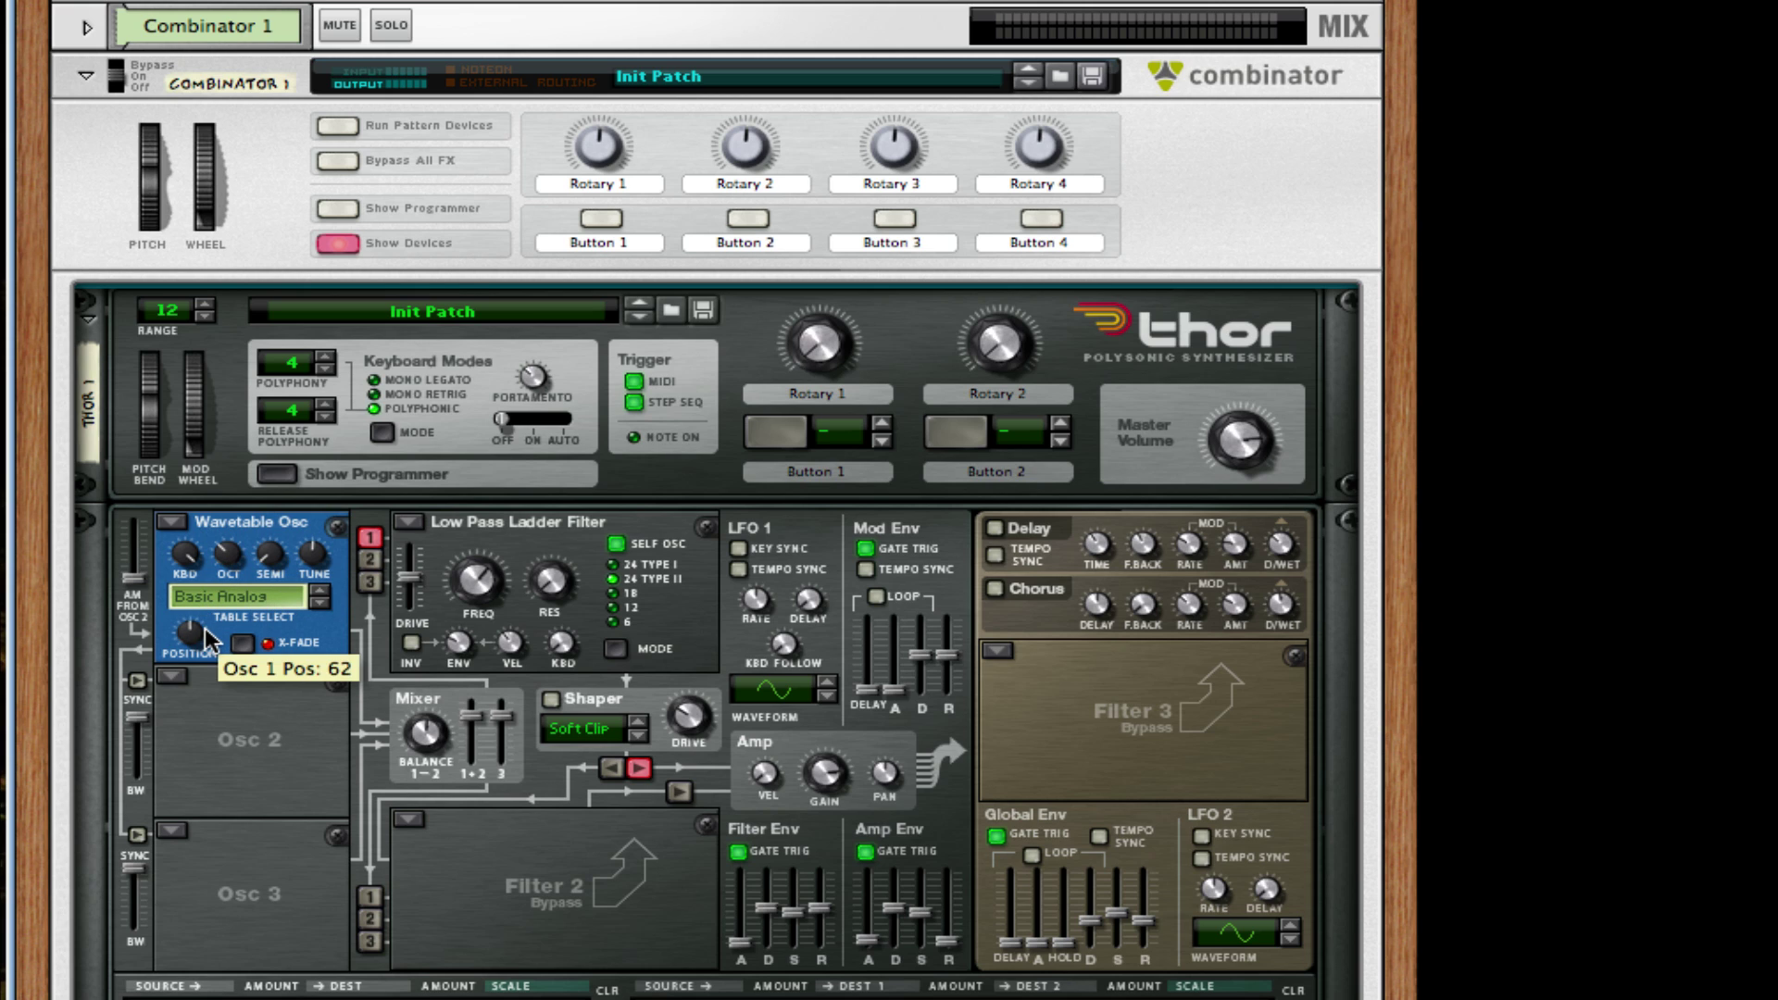
click(274, 597)
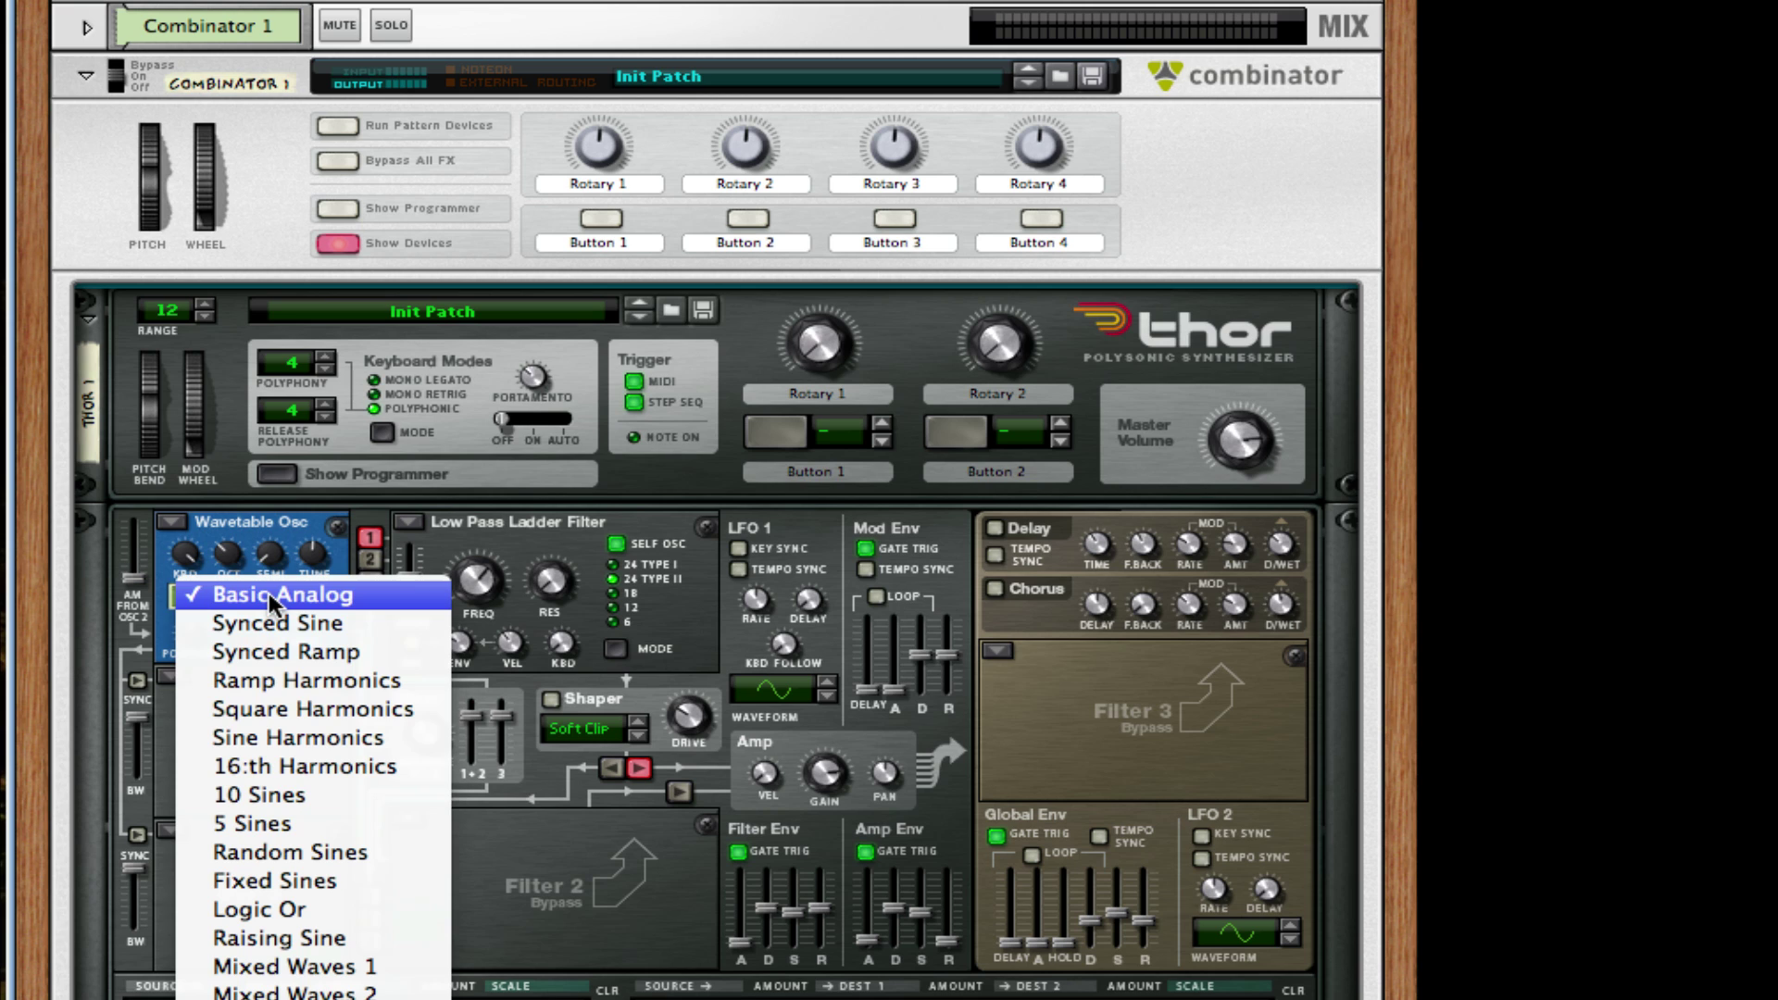
click(264, 794)
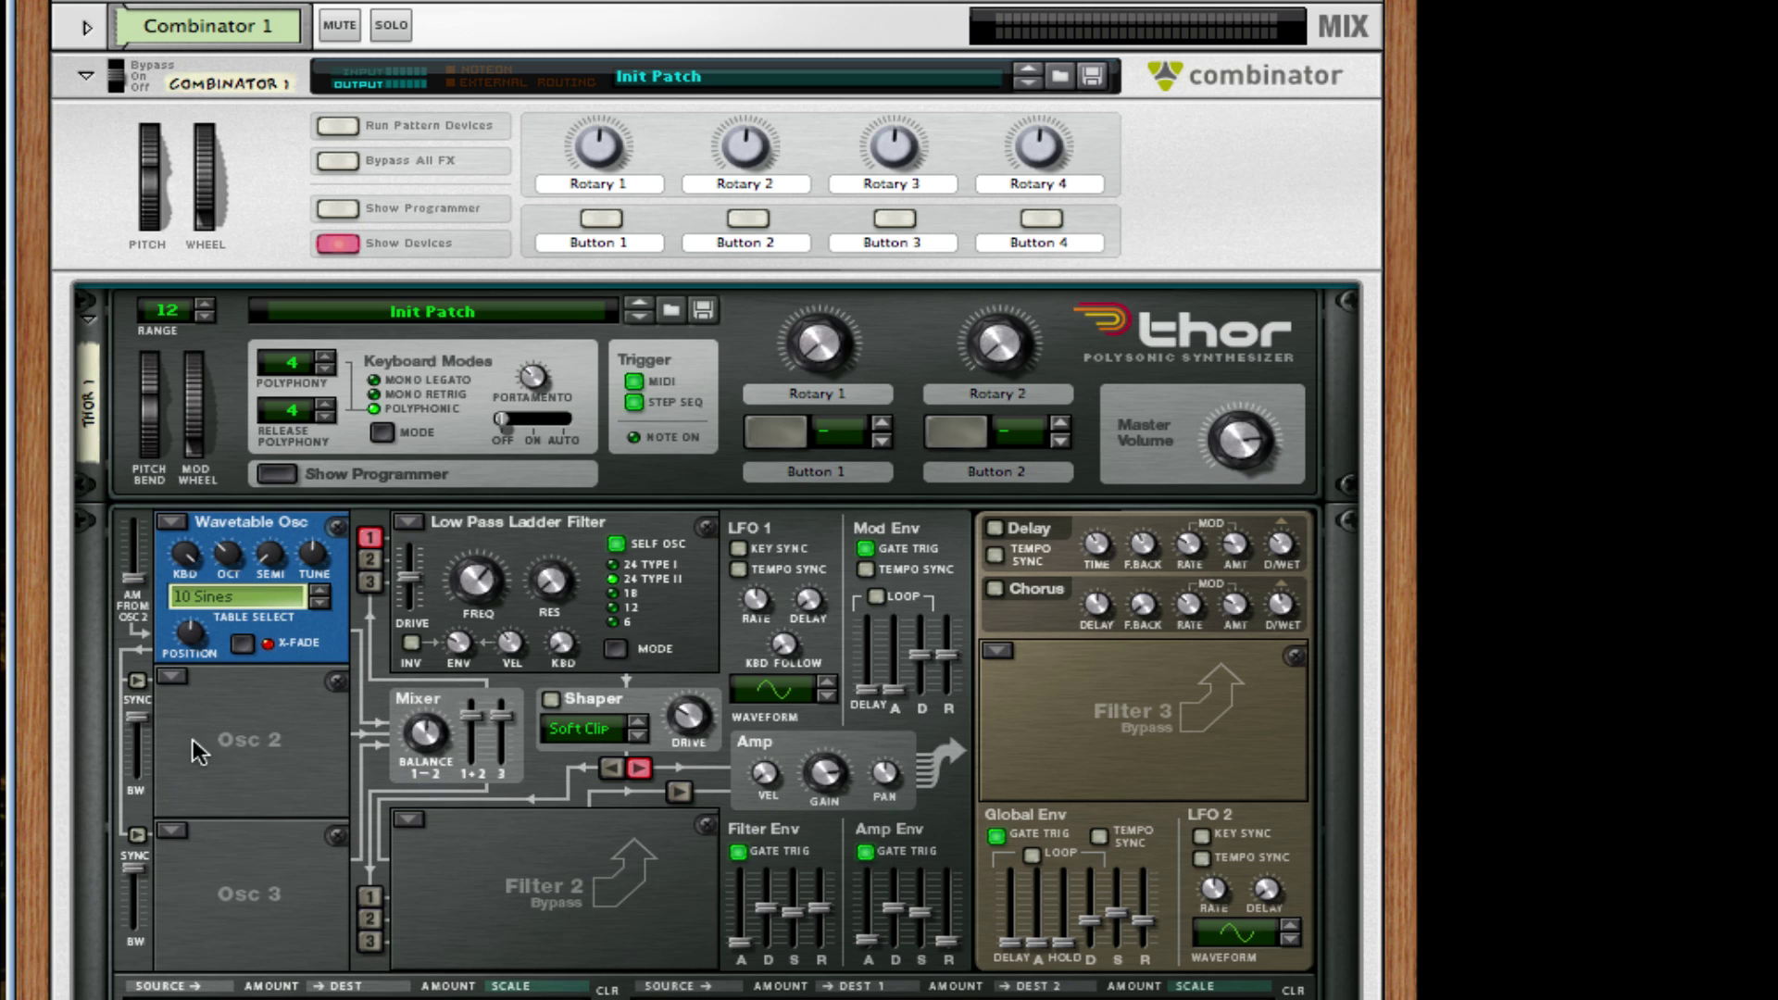
Feed oscillators 2 and 3 into filter 1 and make it a COMB− comb filter at 350 Hz
click(370, 559)
click(370, 581)
click(409, 524)
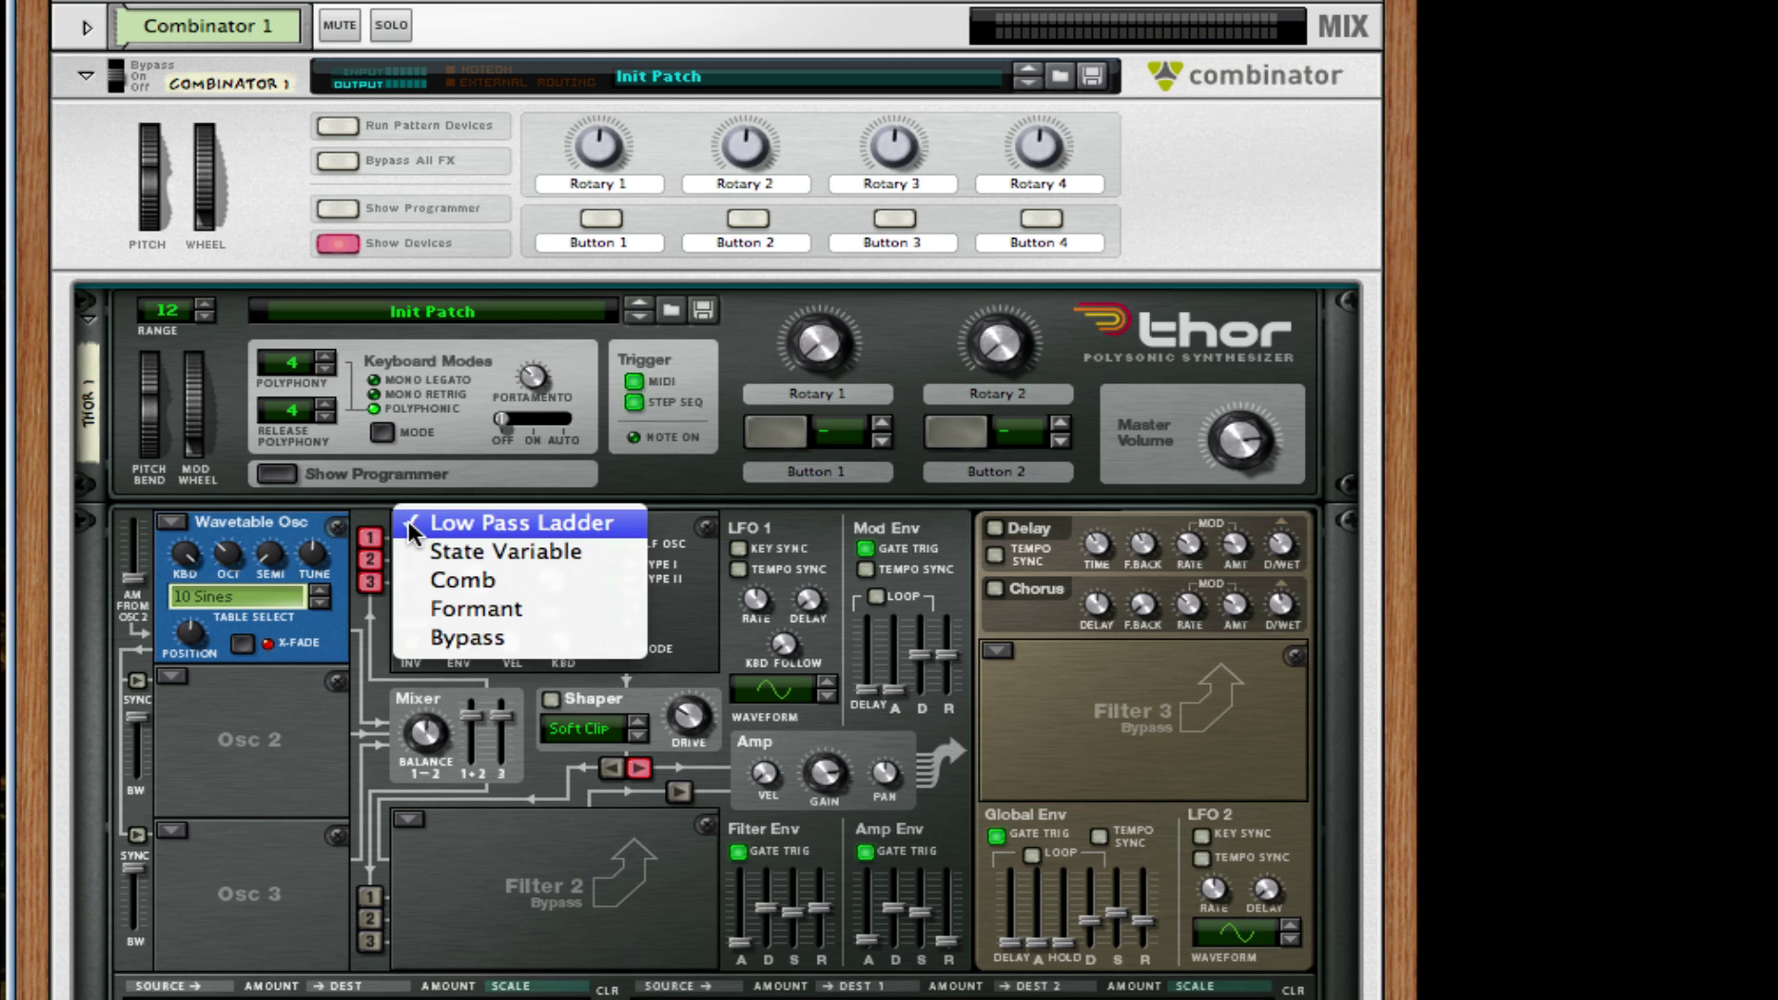
click(481, 580)
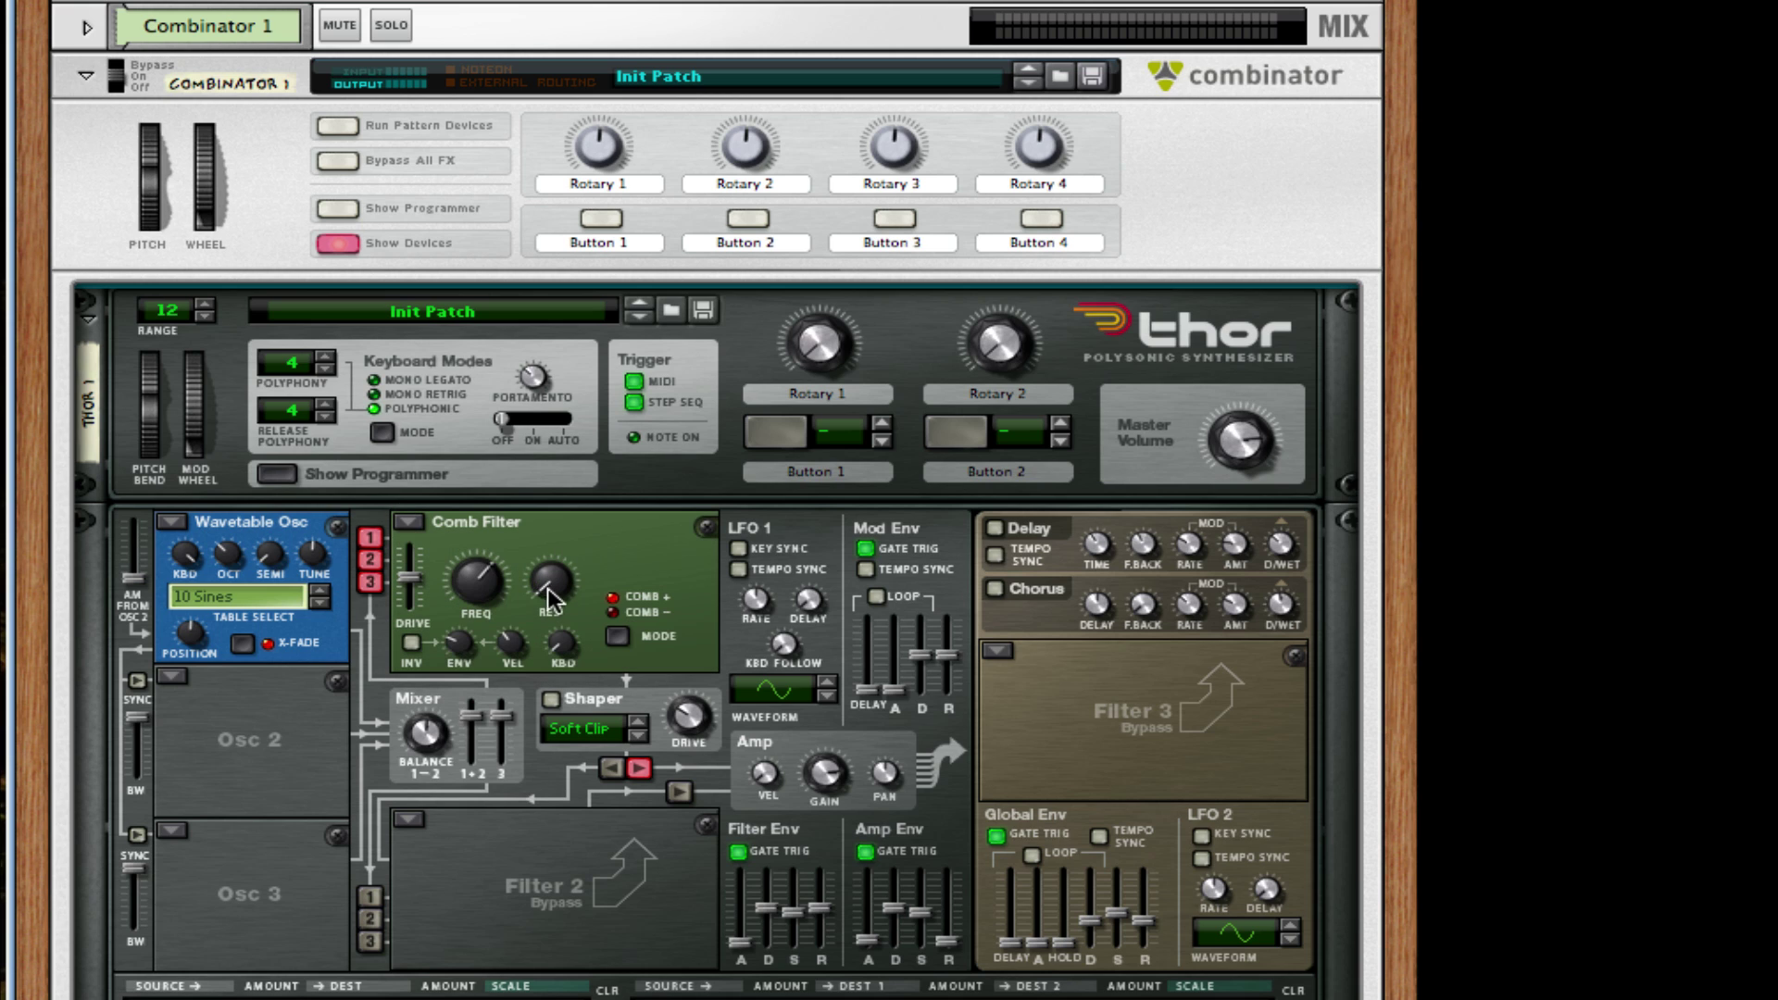
drag(483, 586, 468, 618)
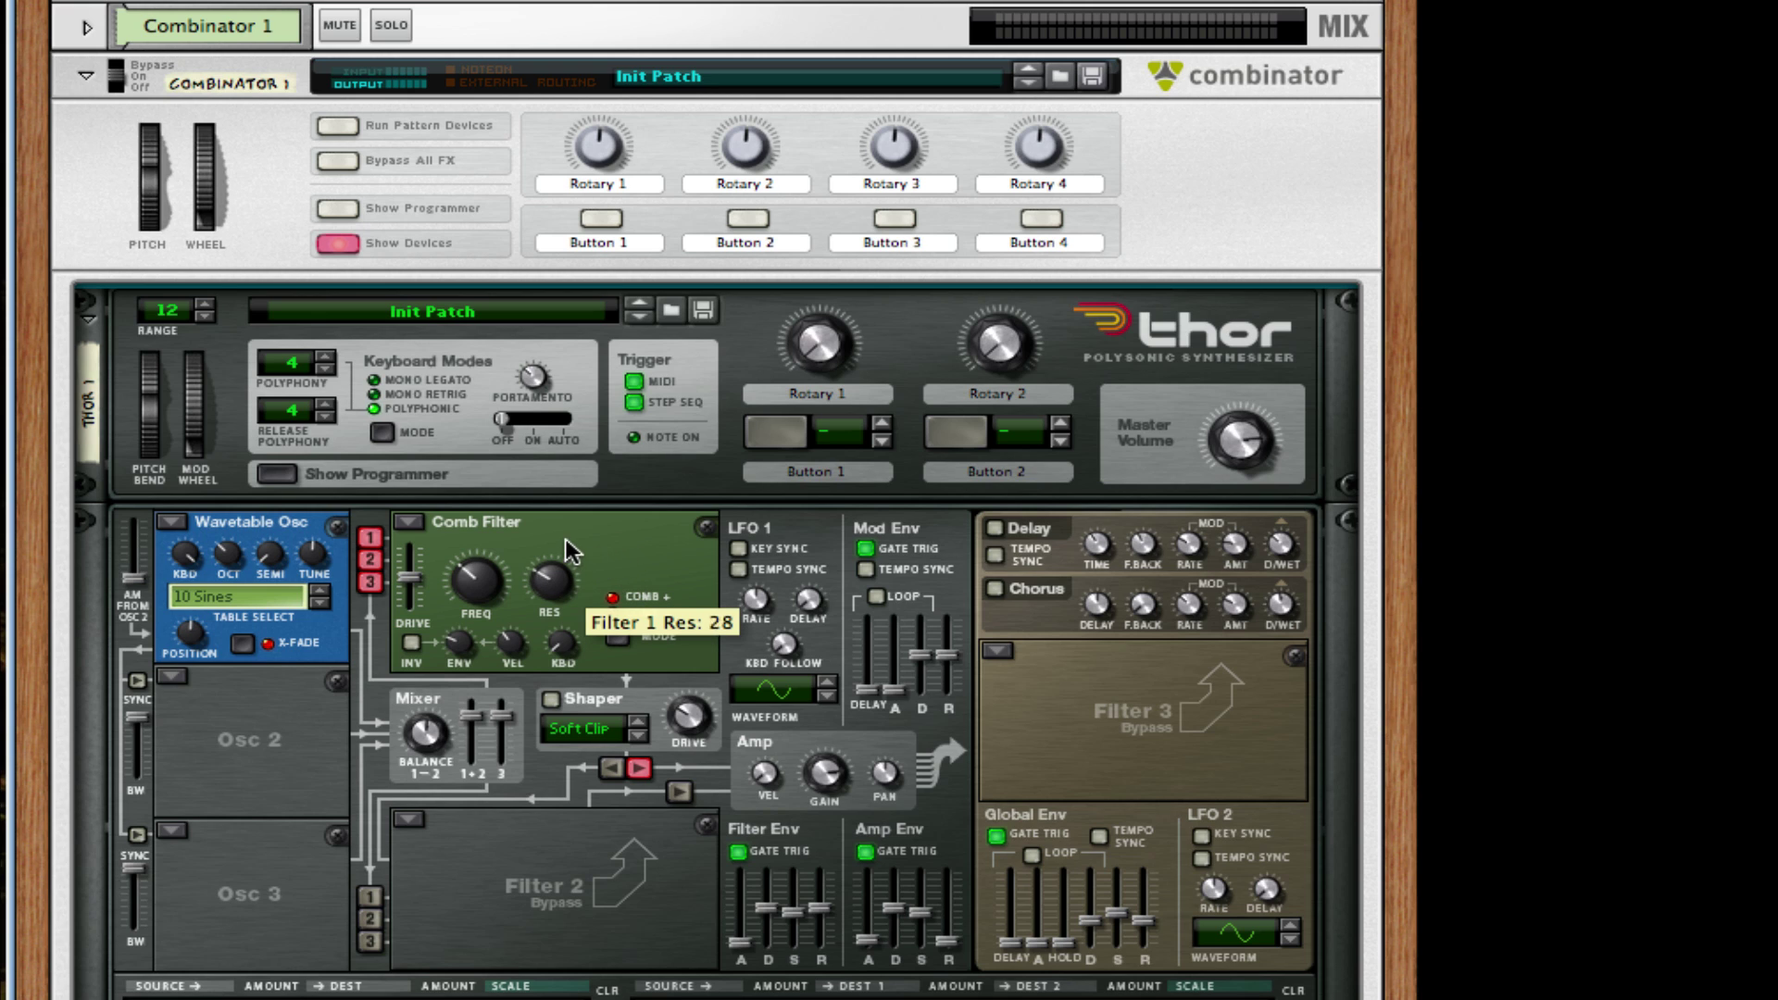
scroll(566, 539, up, 5)
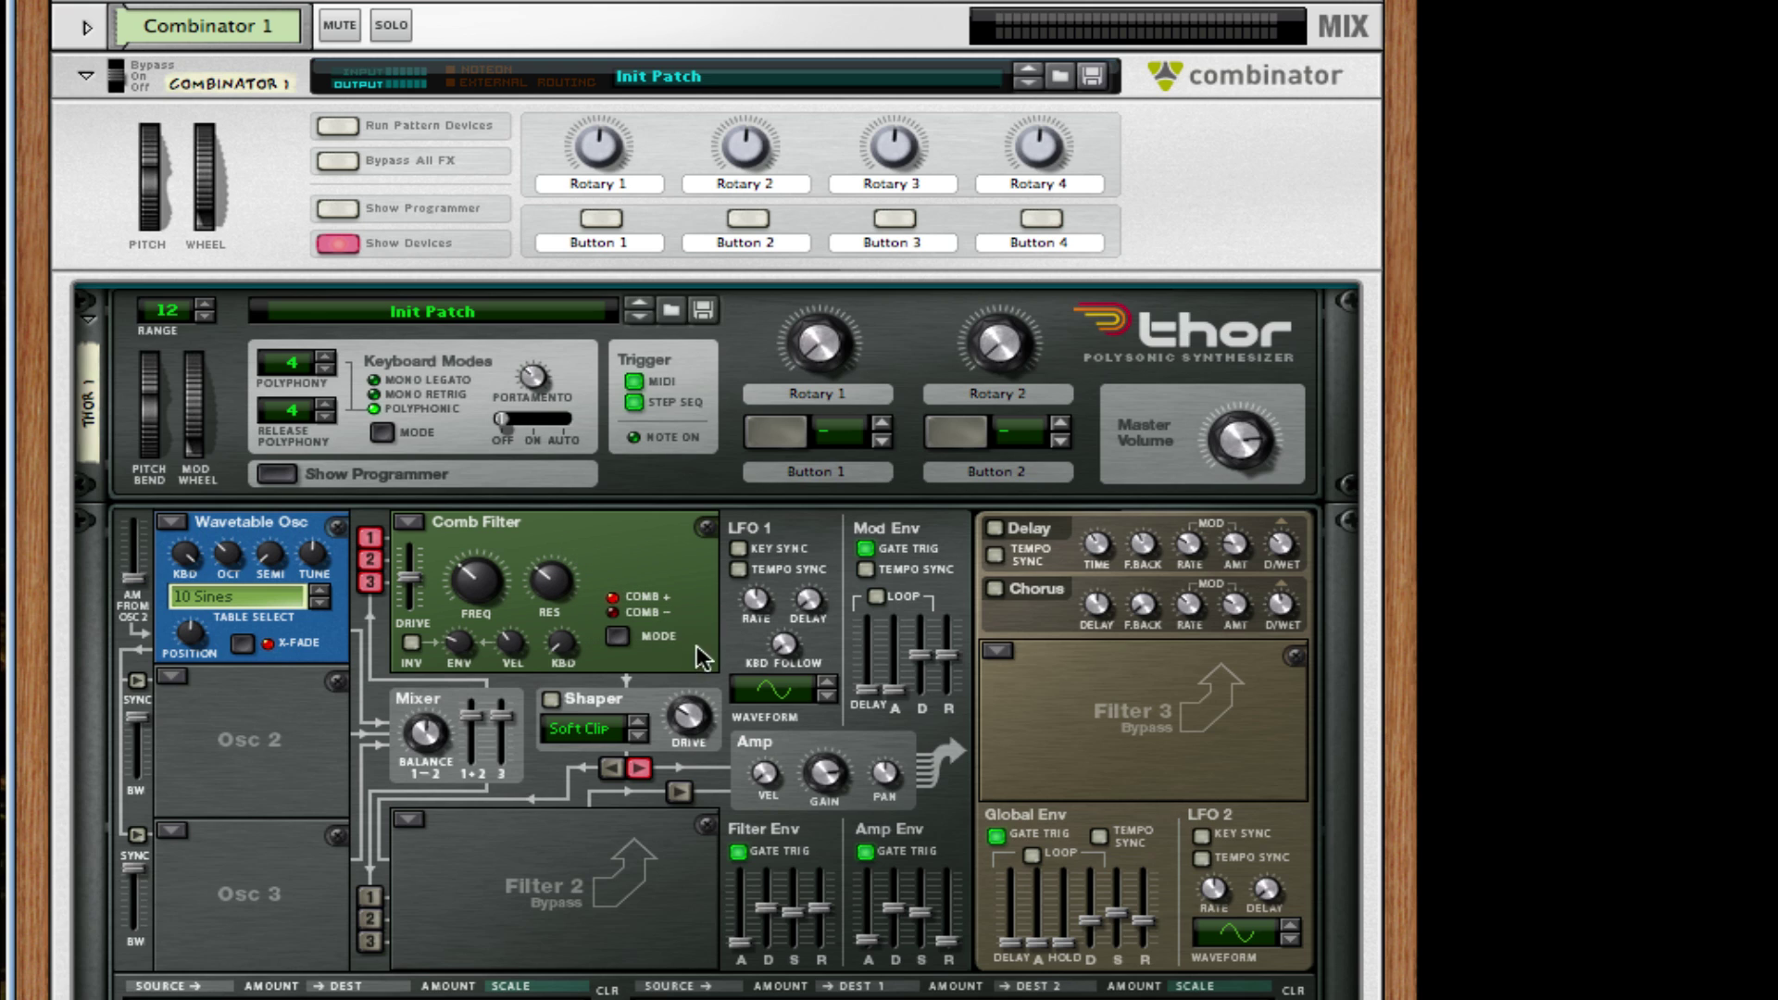
click(618, 637)
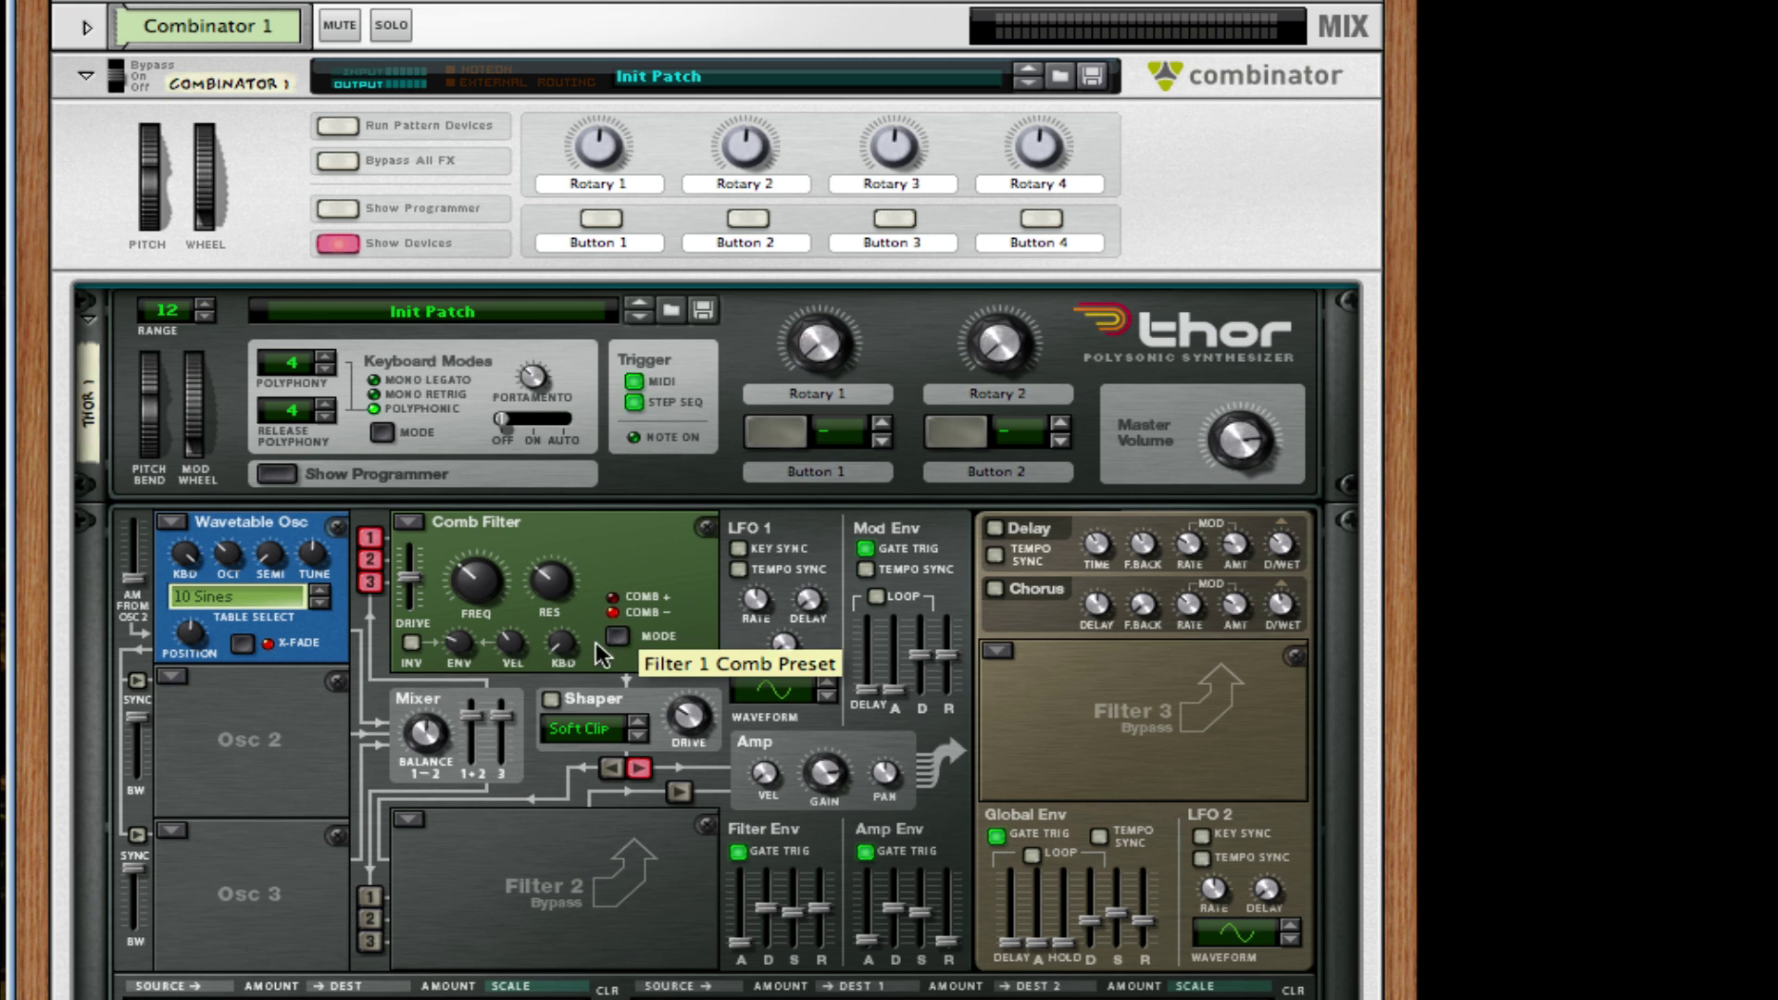
scroll(447, 553, down, 3)
click(173, 518)
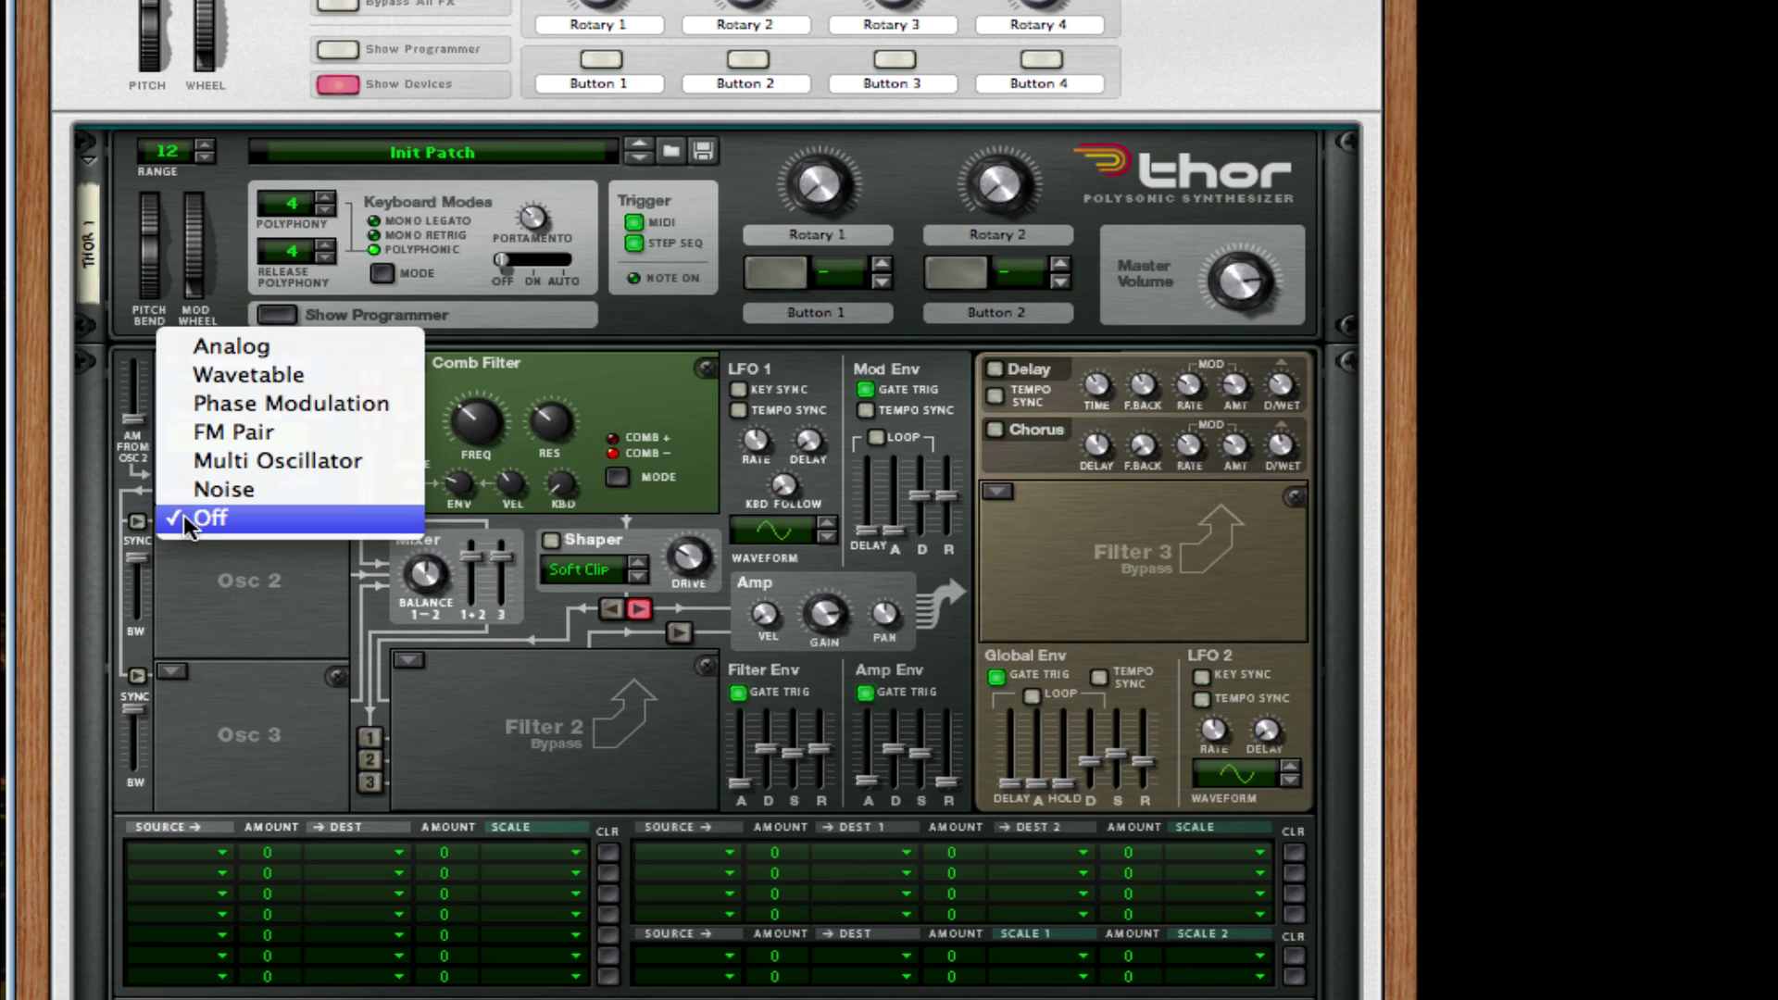
Change Thor's second oscillator to a Phase Modulation oscillator
click(374, 432)
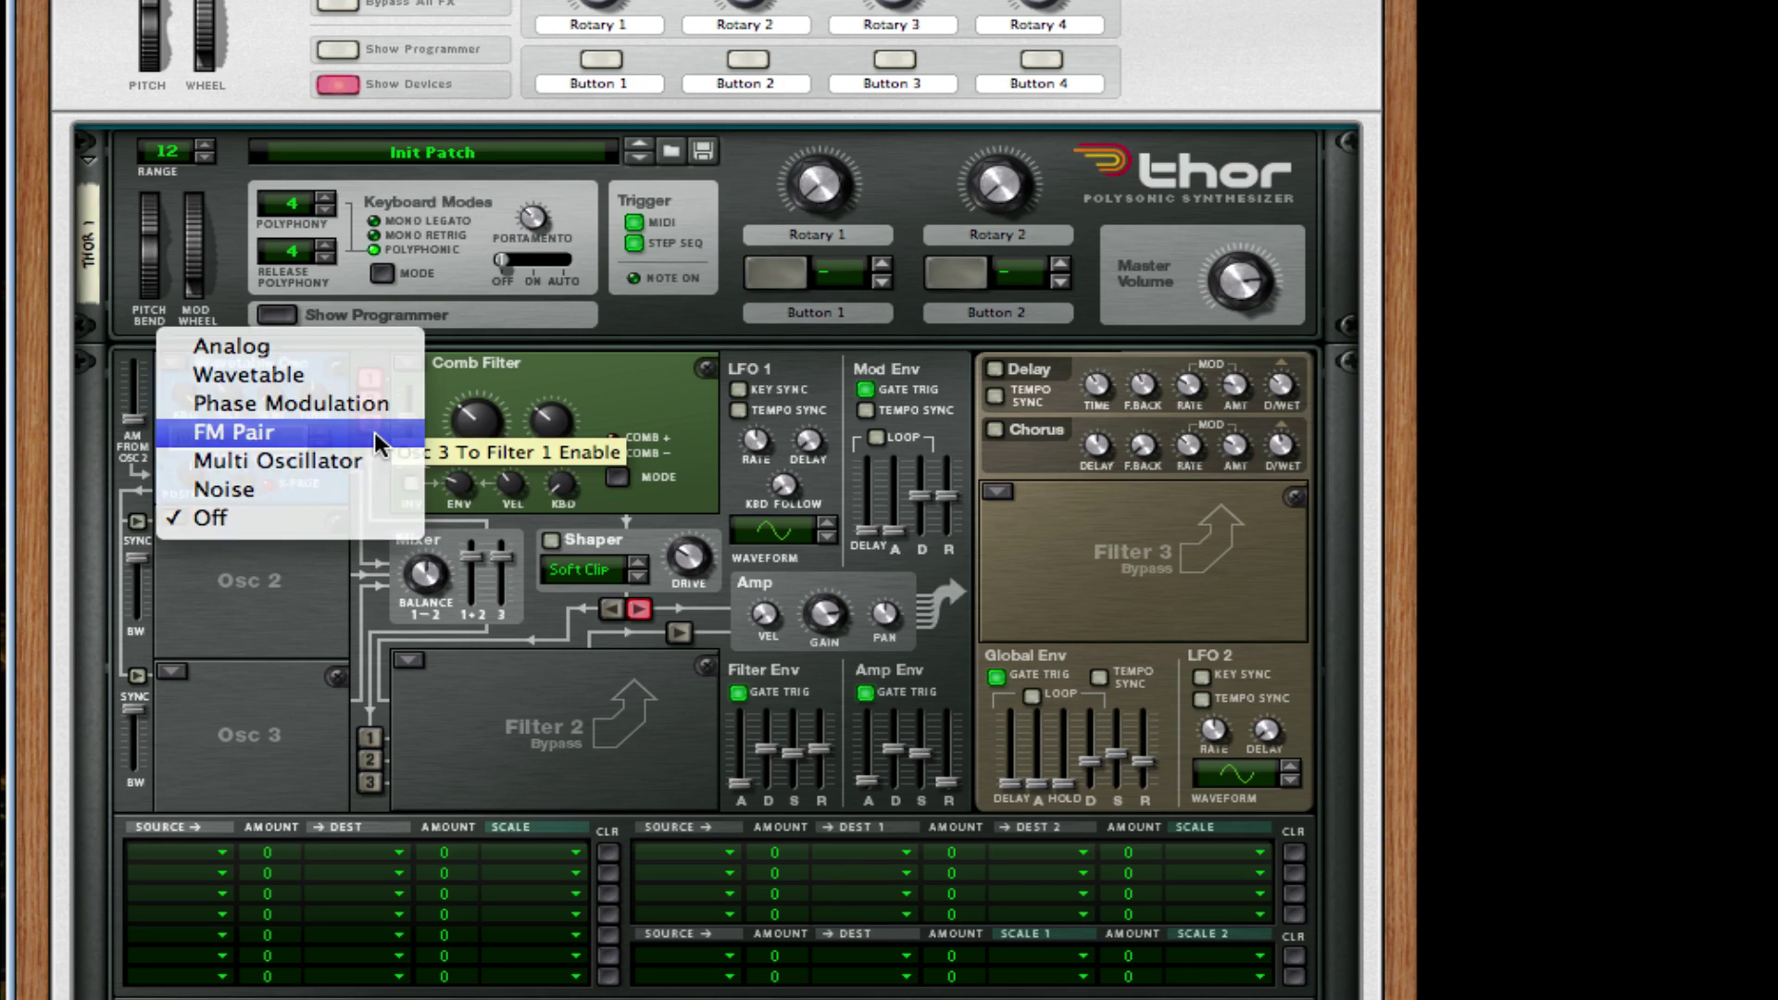
click(174, 518)
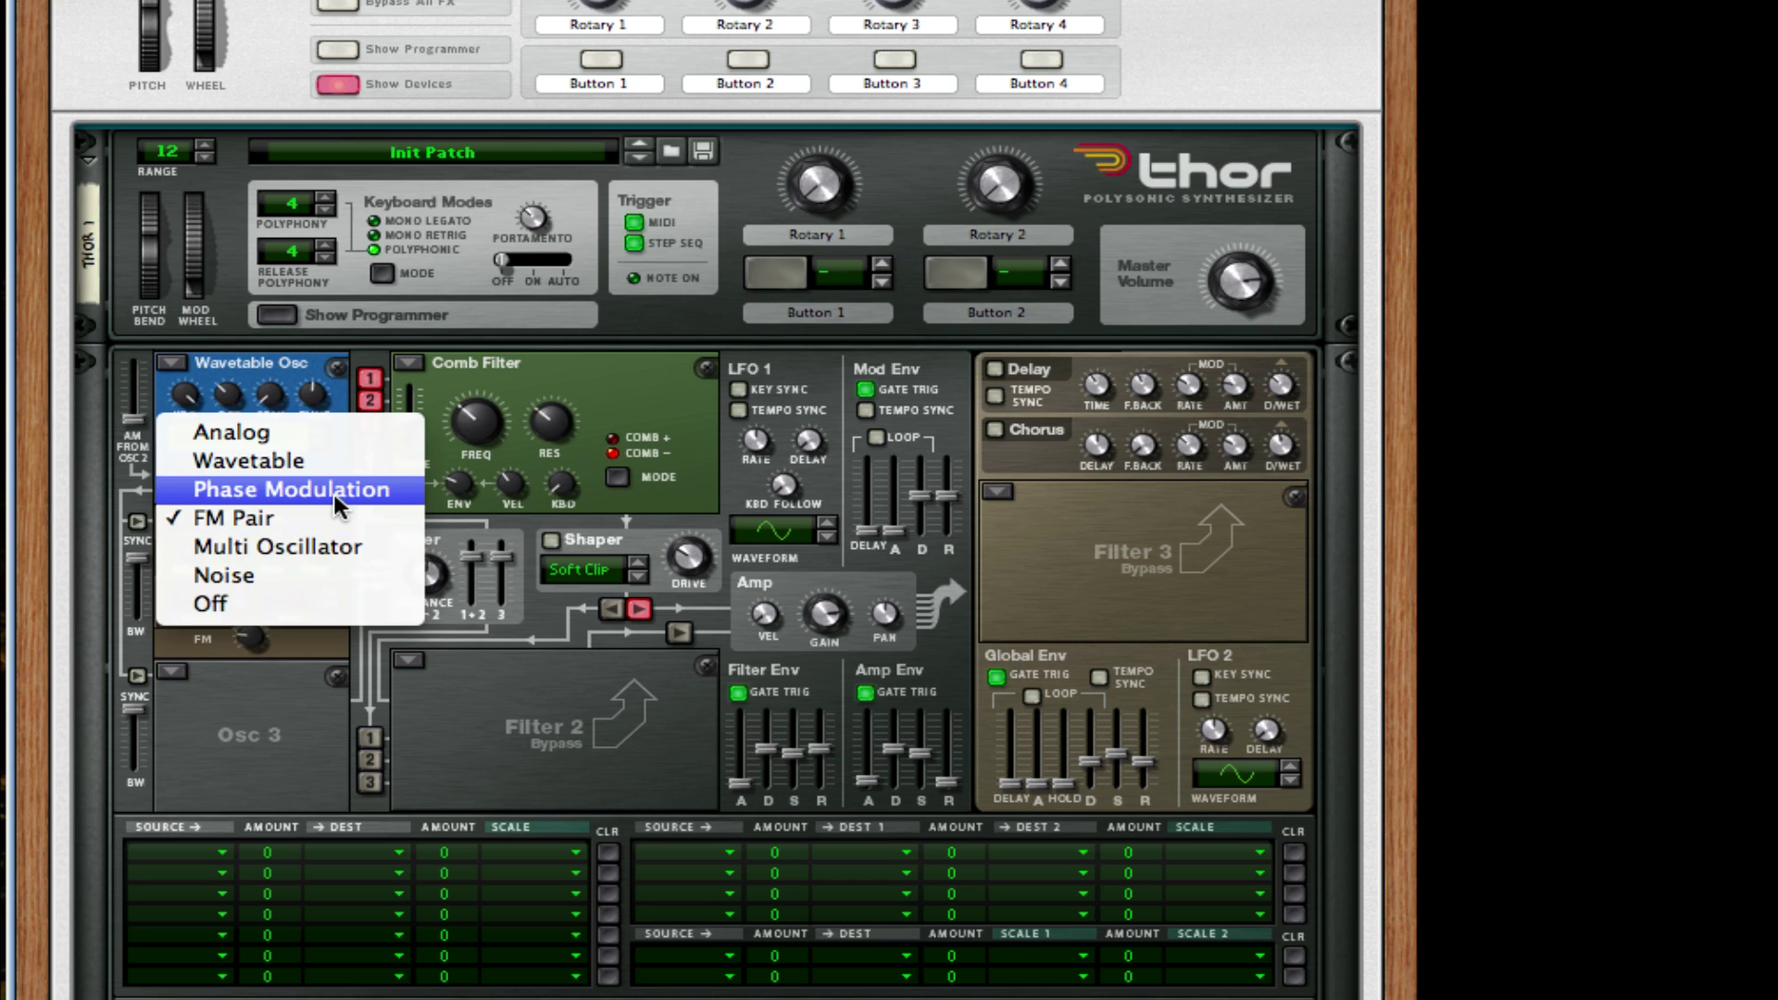
click(334, 493)
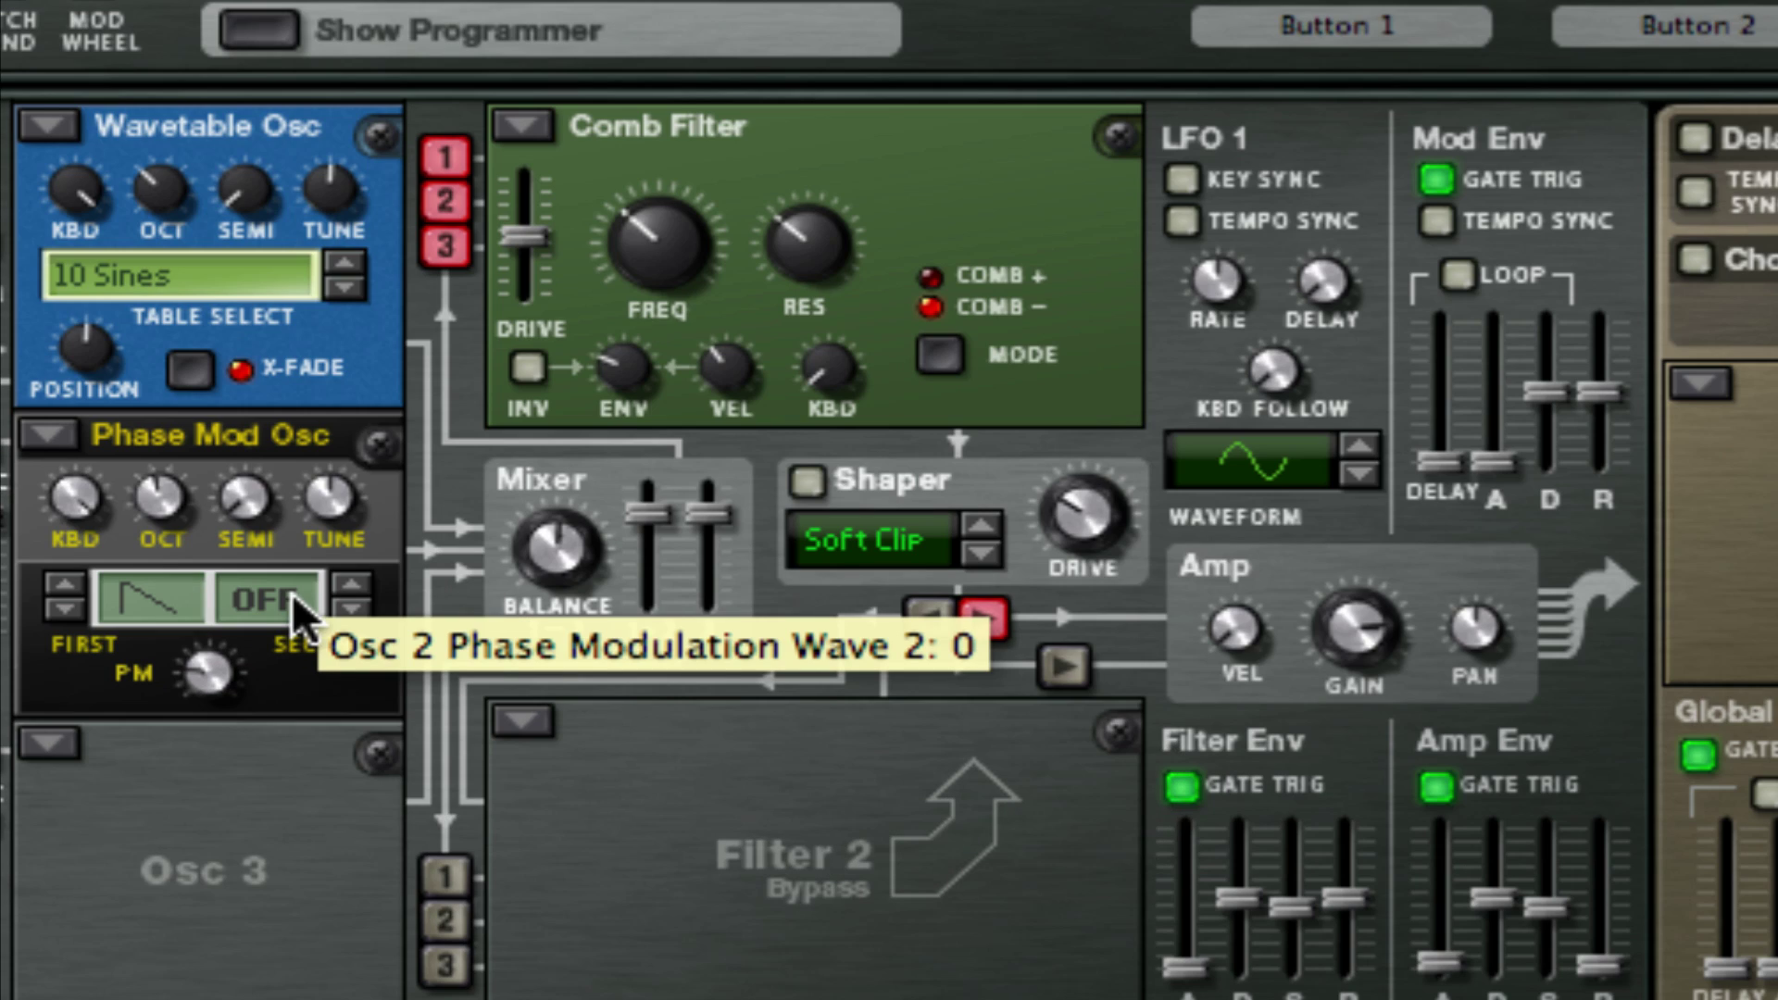
Pick a new second PM waveform, raise oscillator 2 one octave and lower PM to about 107
click(359, 604)
click(352, 581)
click(352, 582)
click(352, 581)
click(352, 581)
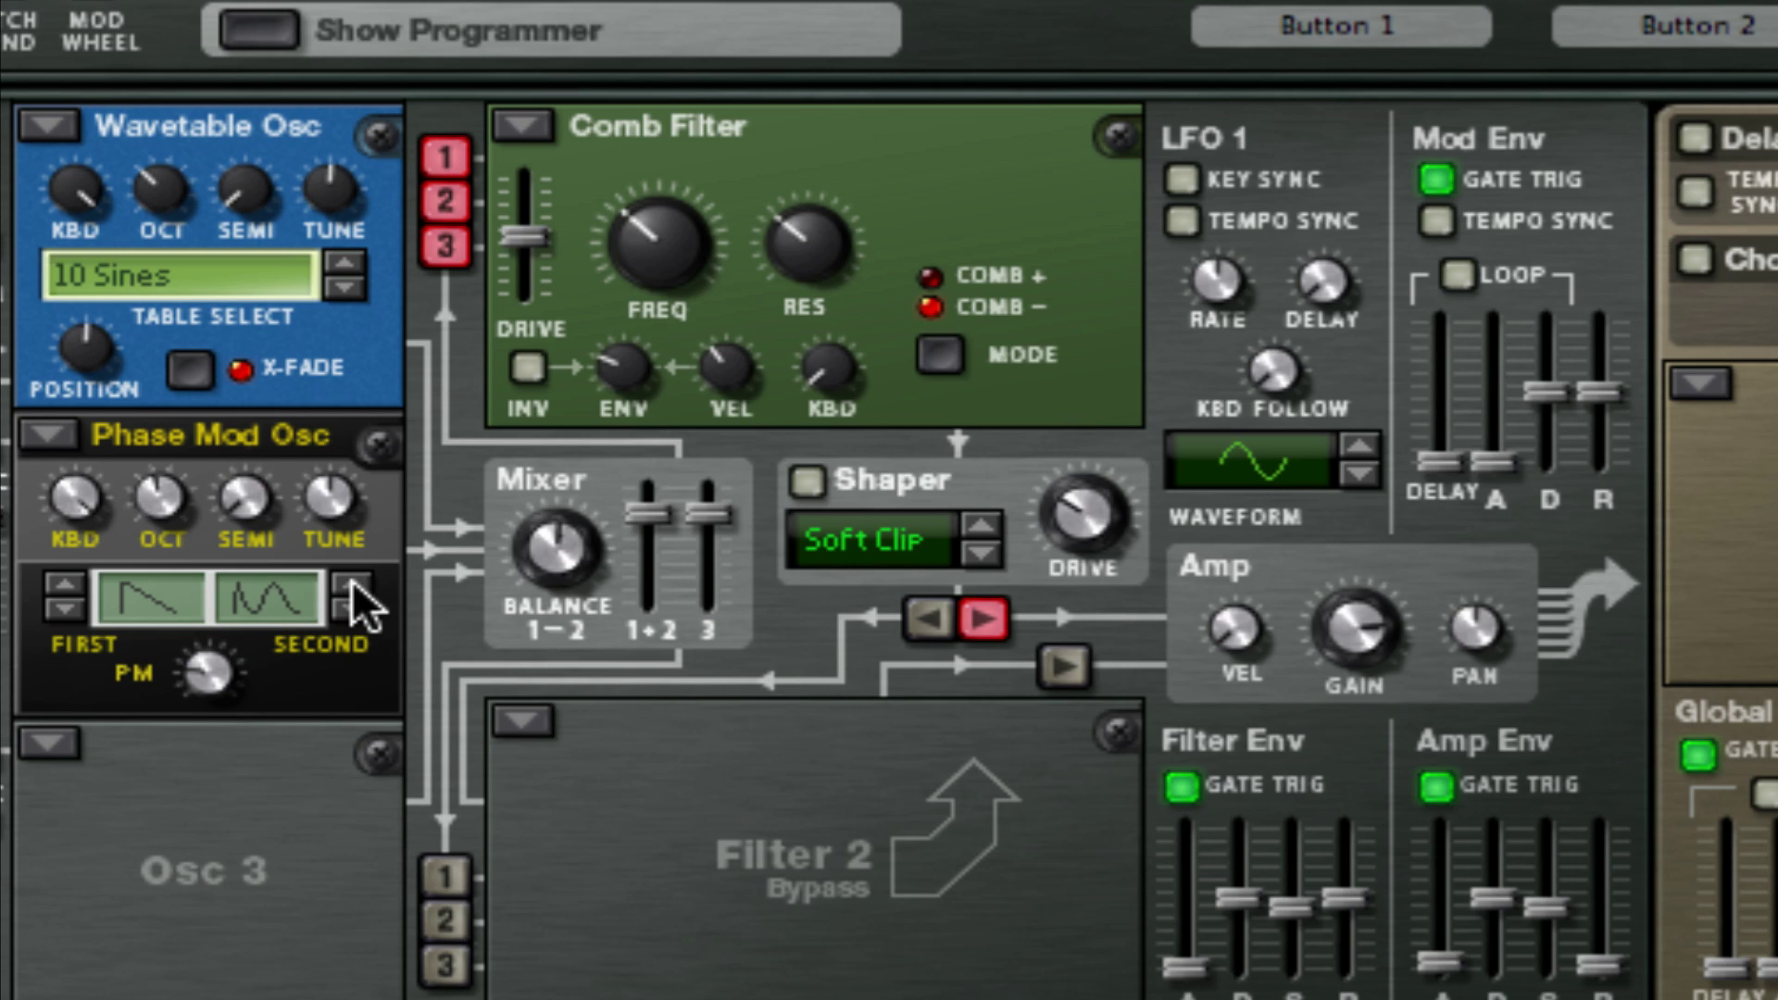
click(352, 581)
click(352, 584)
click(356, 595)
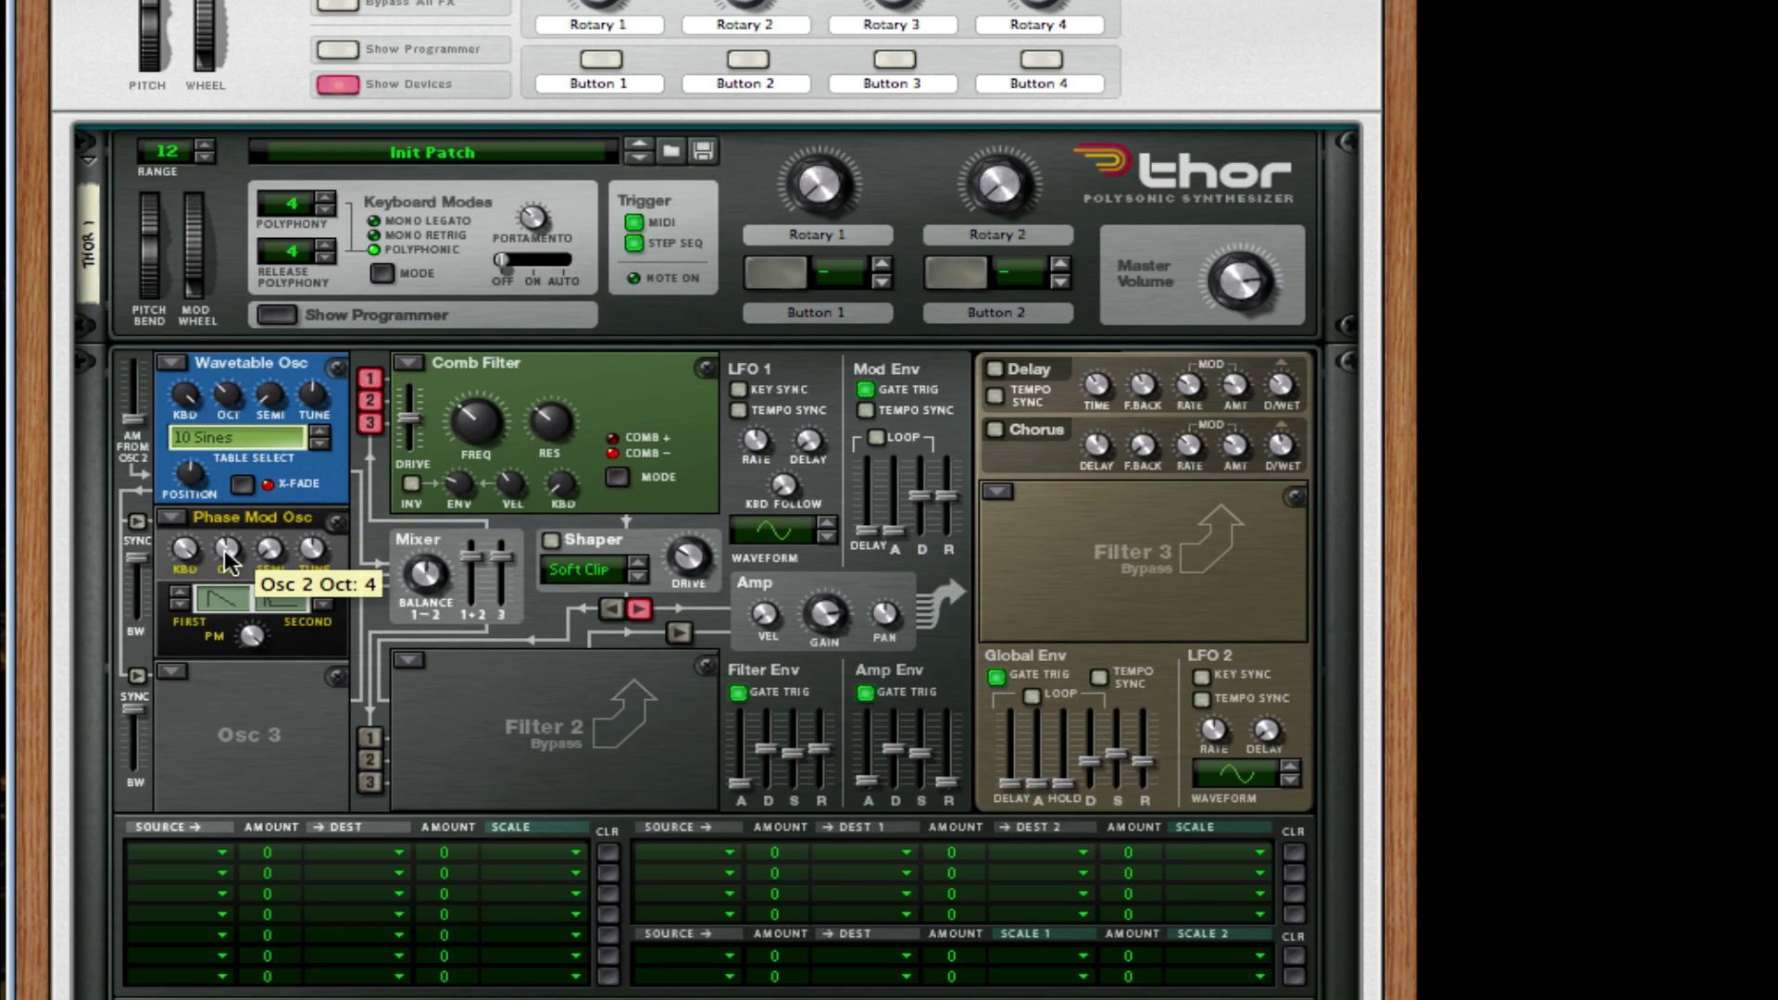
mouse_move(224, 555)
mouse_down()
mouse_move(224, 521)
mouse_move(221, 547)
mouse_up()
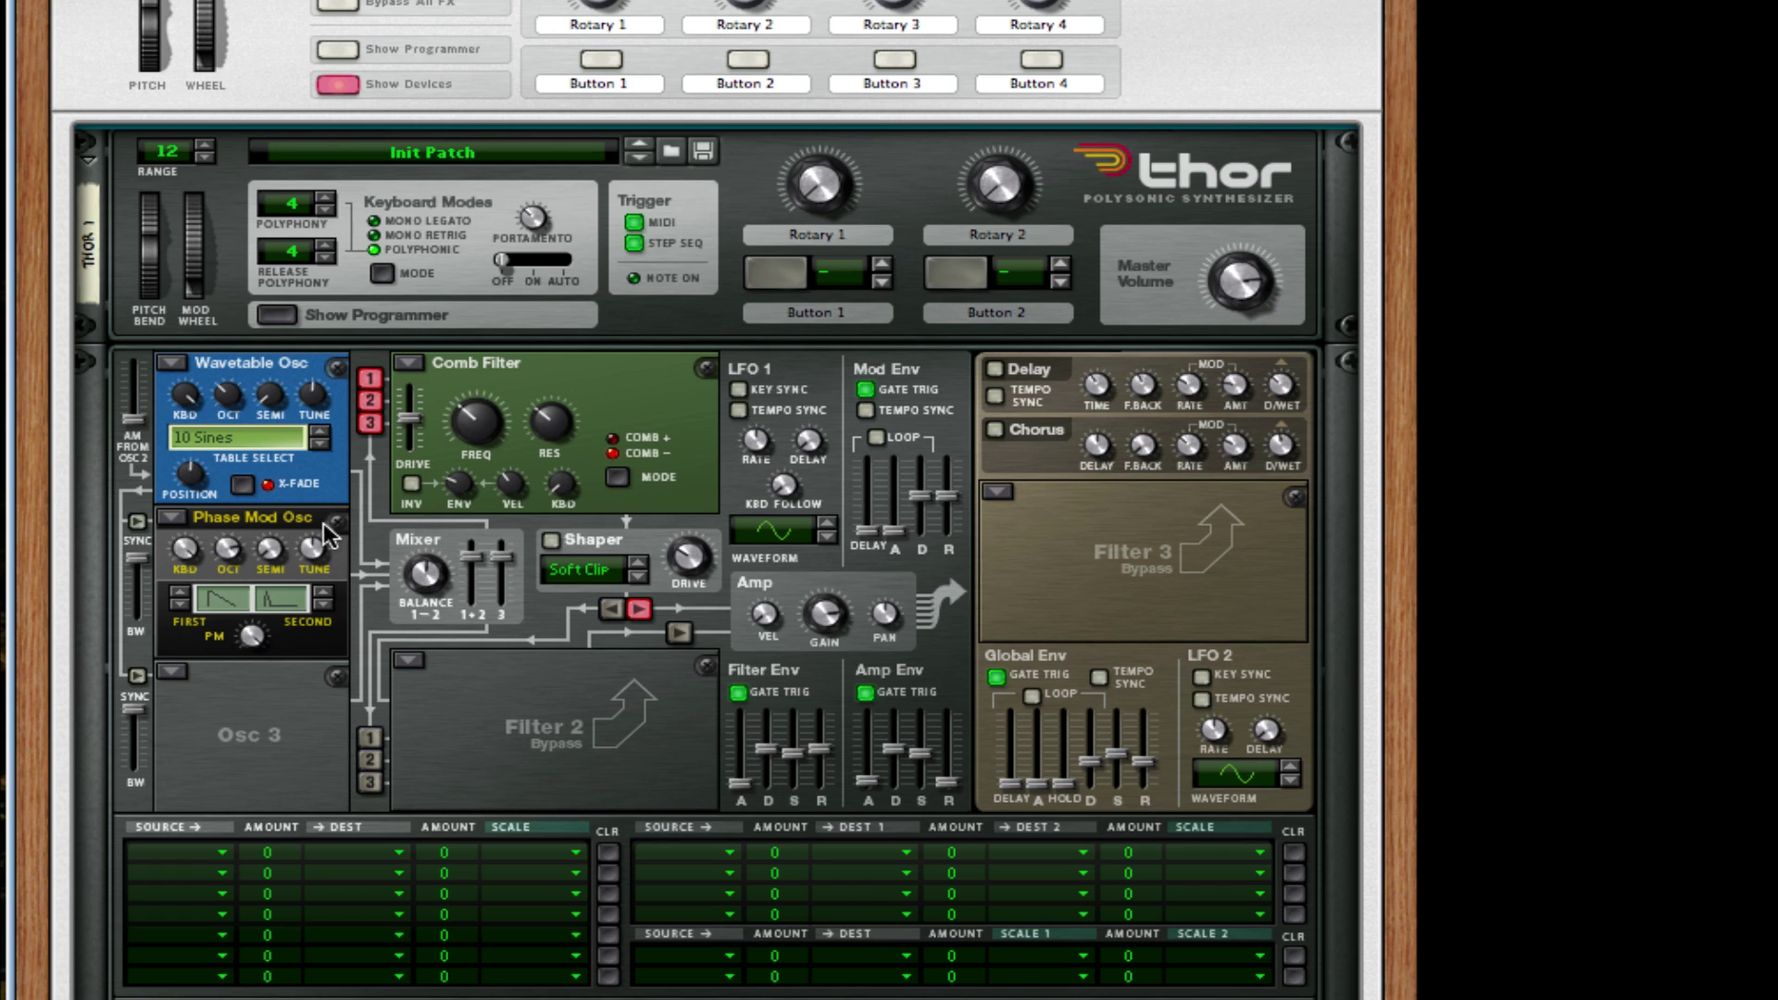
drag(248, 646, 248, 656)
Make oscillator 3 a Multi Oscillator one octave up, Octave detune mode, amount 26
click(178, 671)
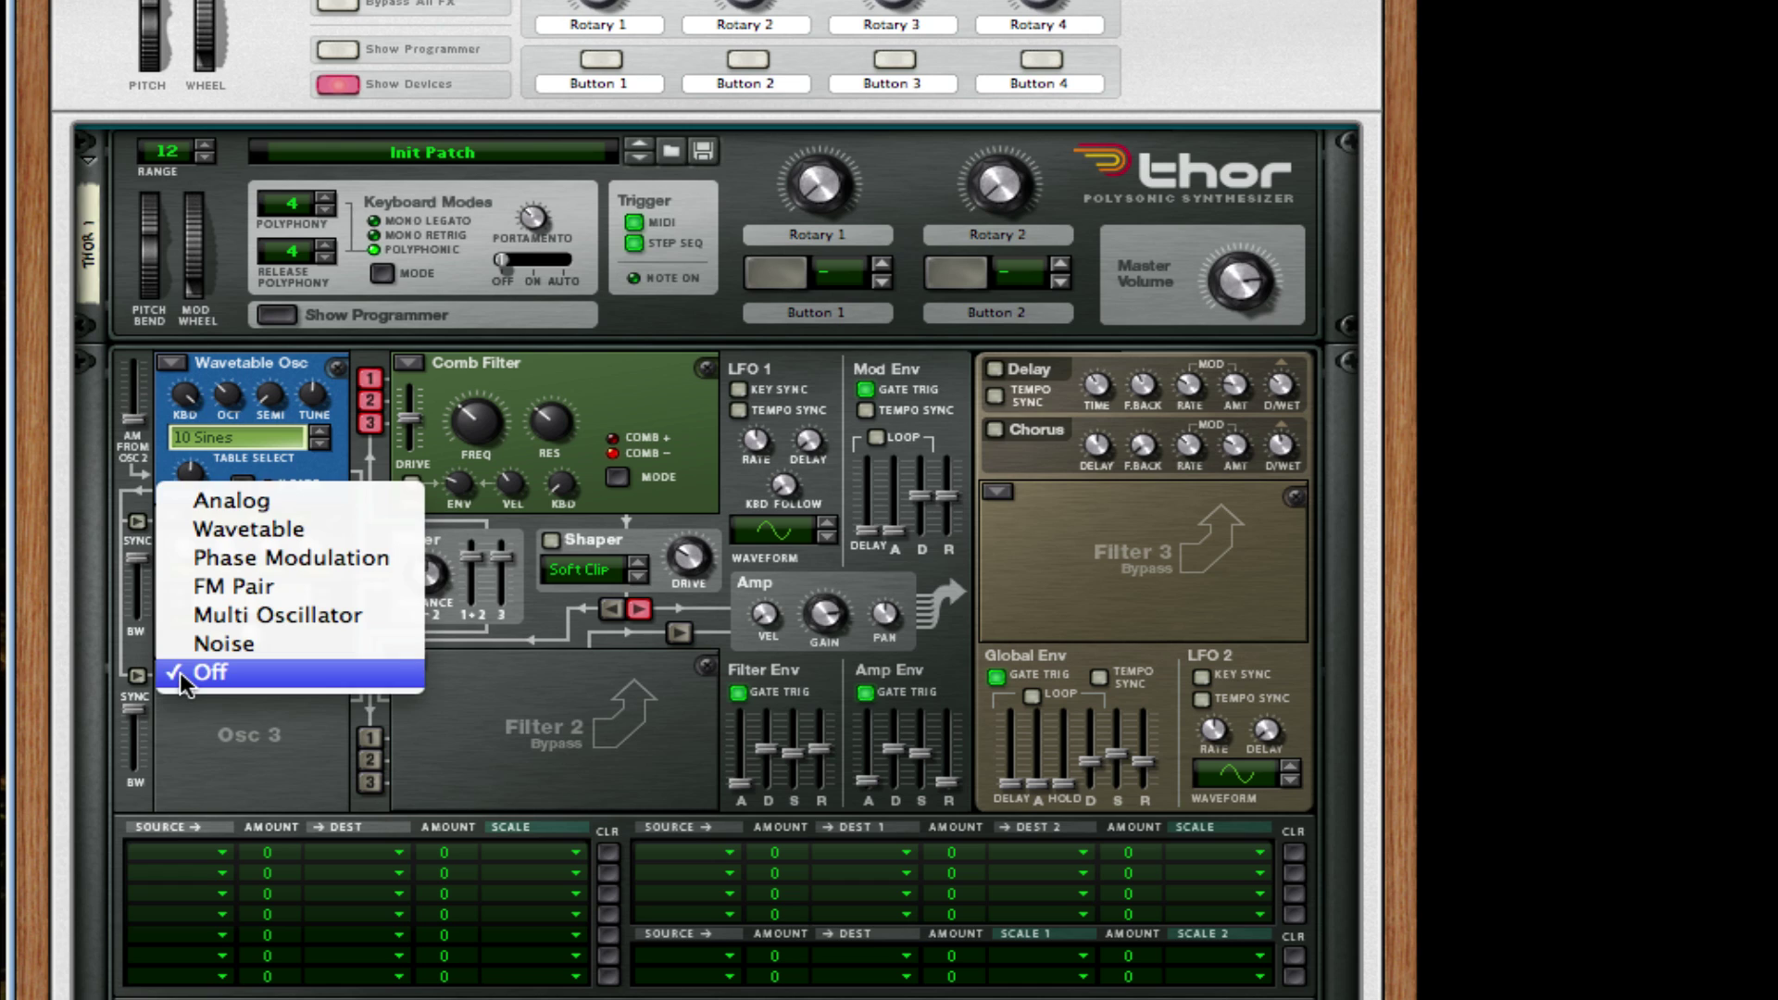
click(340, 615)
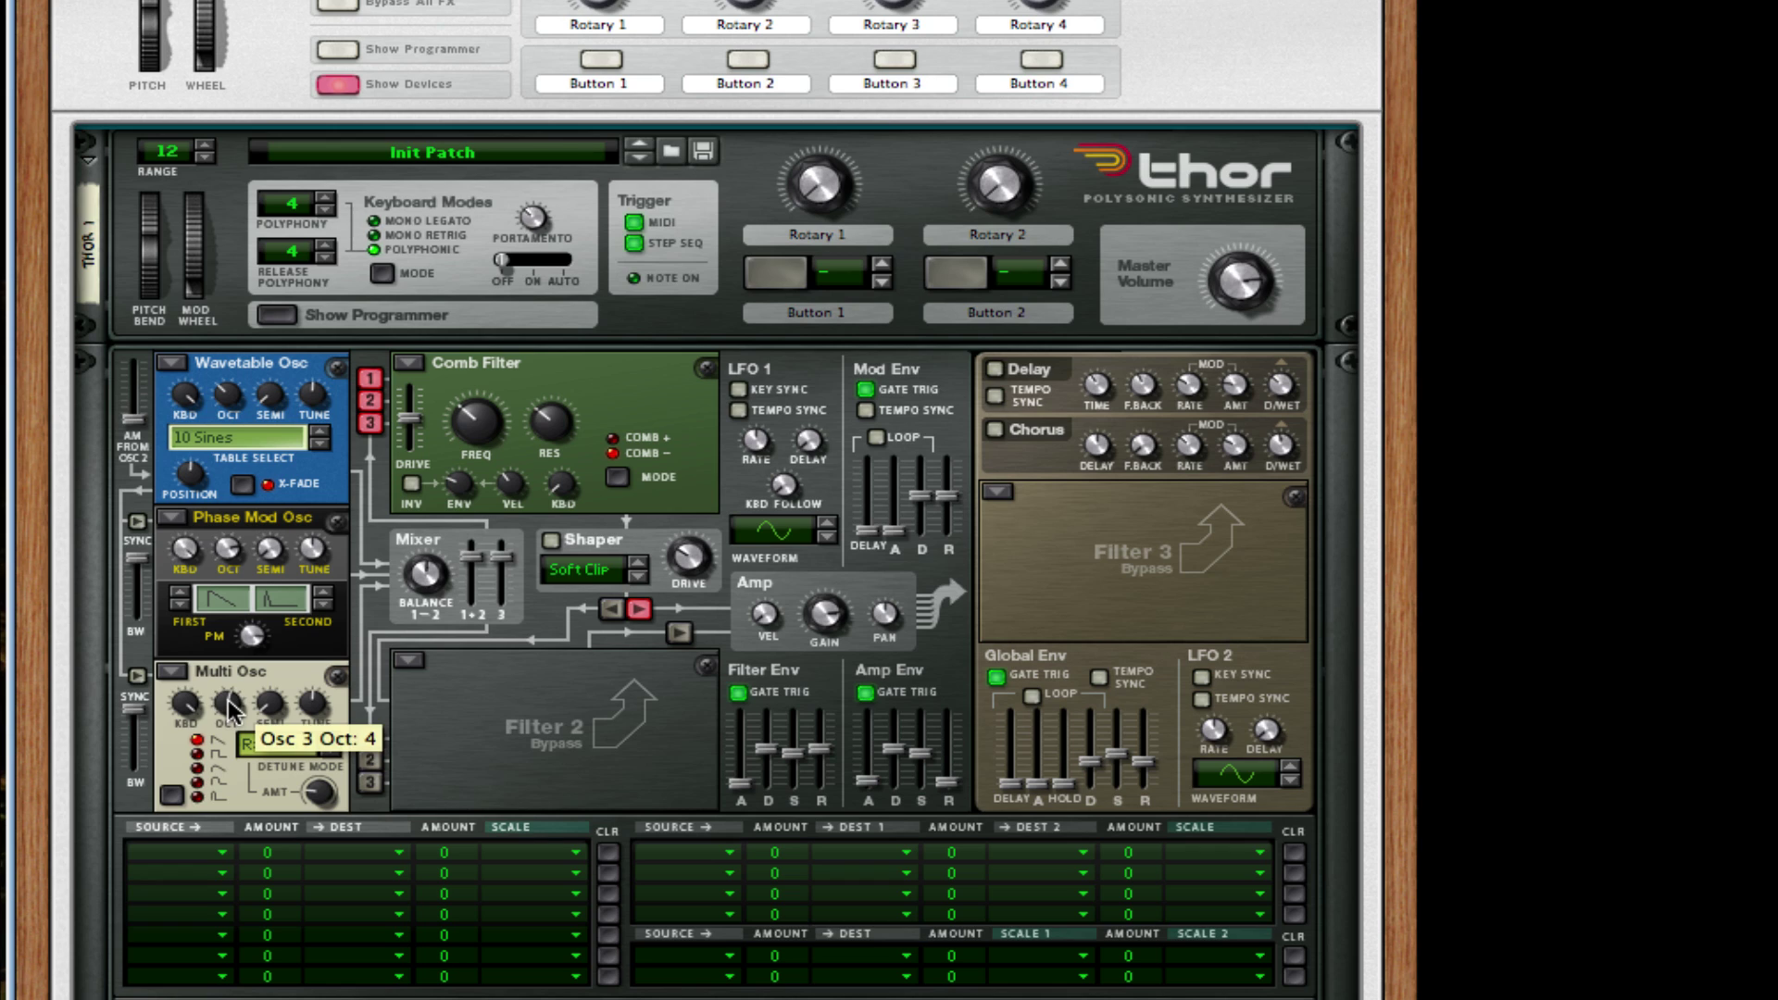
drag(228, 702, 228, 698)
click(297, 746)
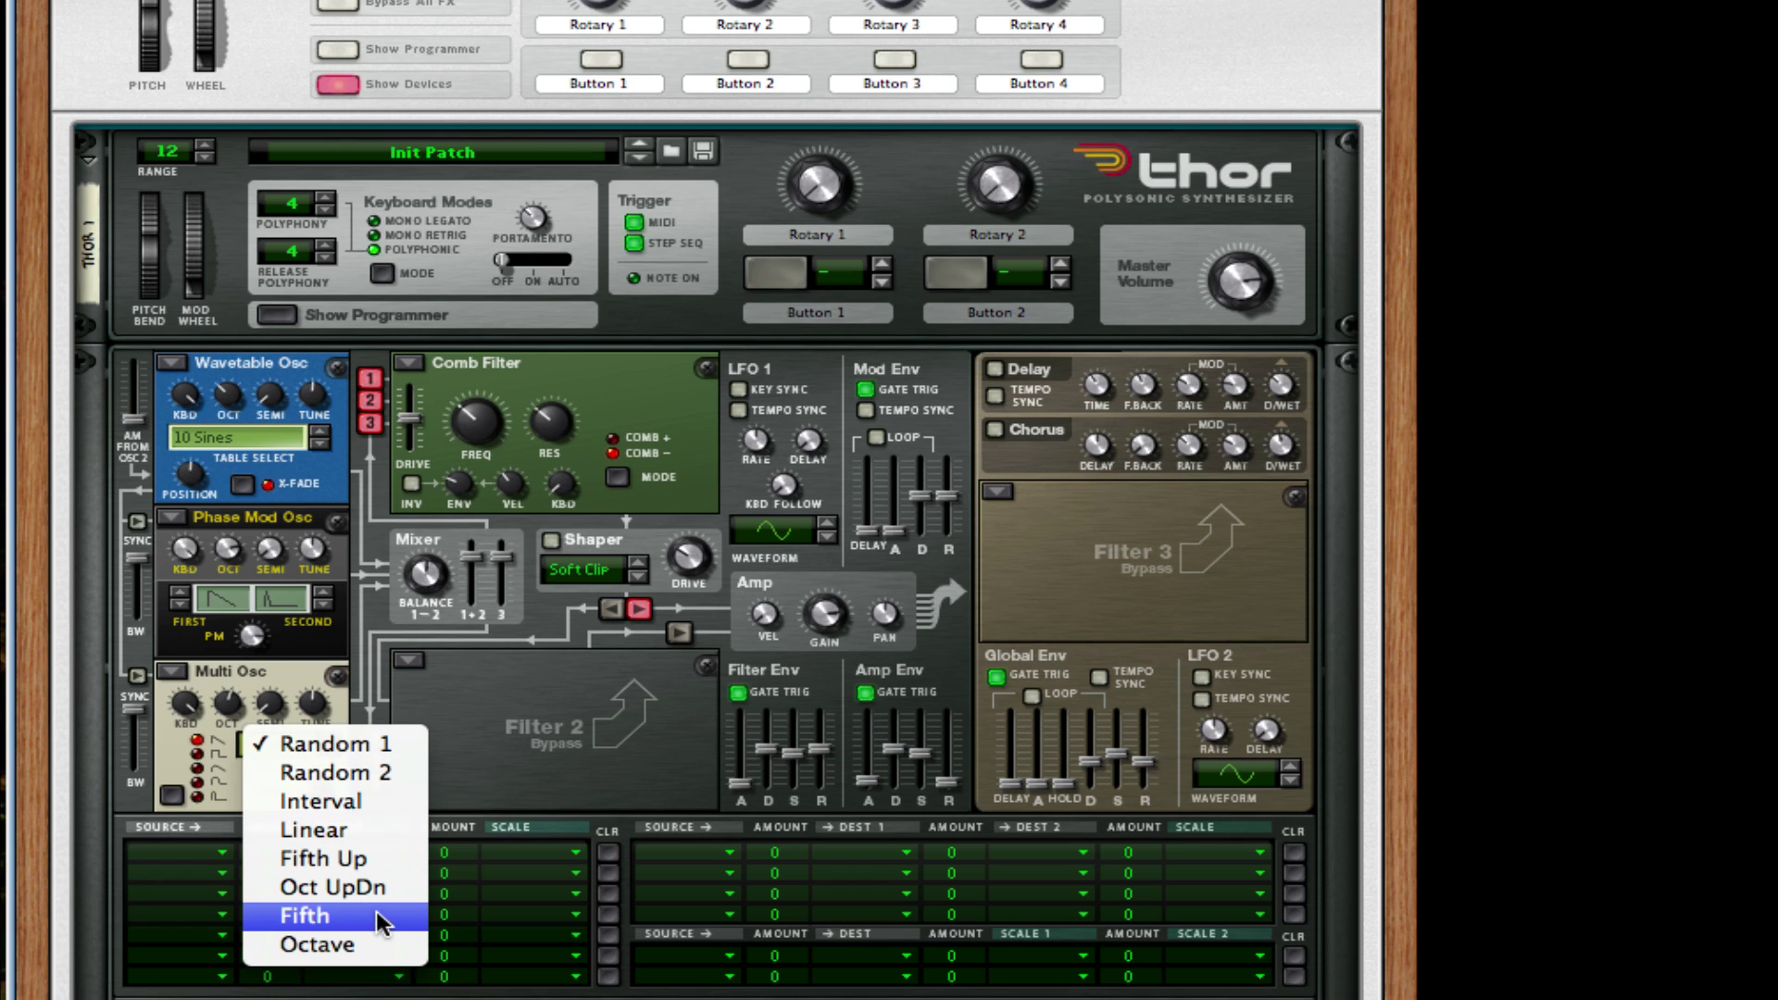
click(382, 943)
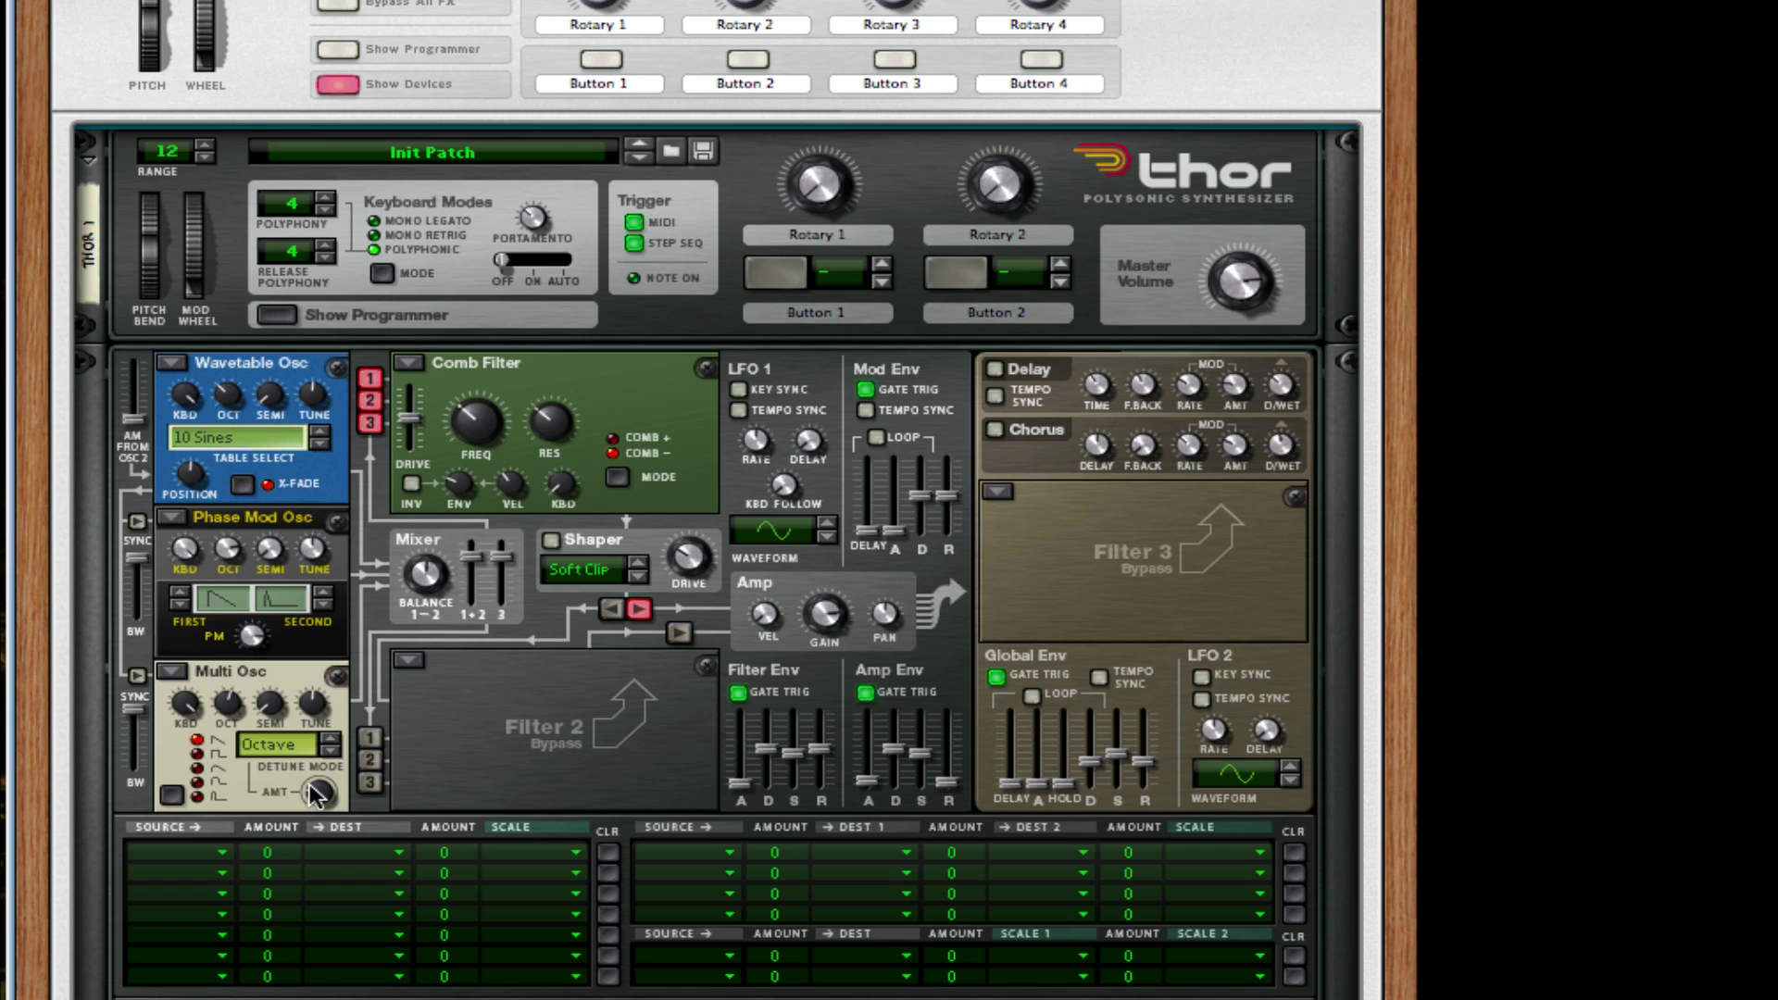
drag(315, 794, 328, 801)
Route oscillators 1, 2 and 3 into filter 2
click(370, 738)
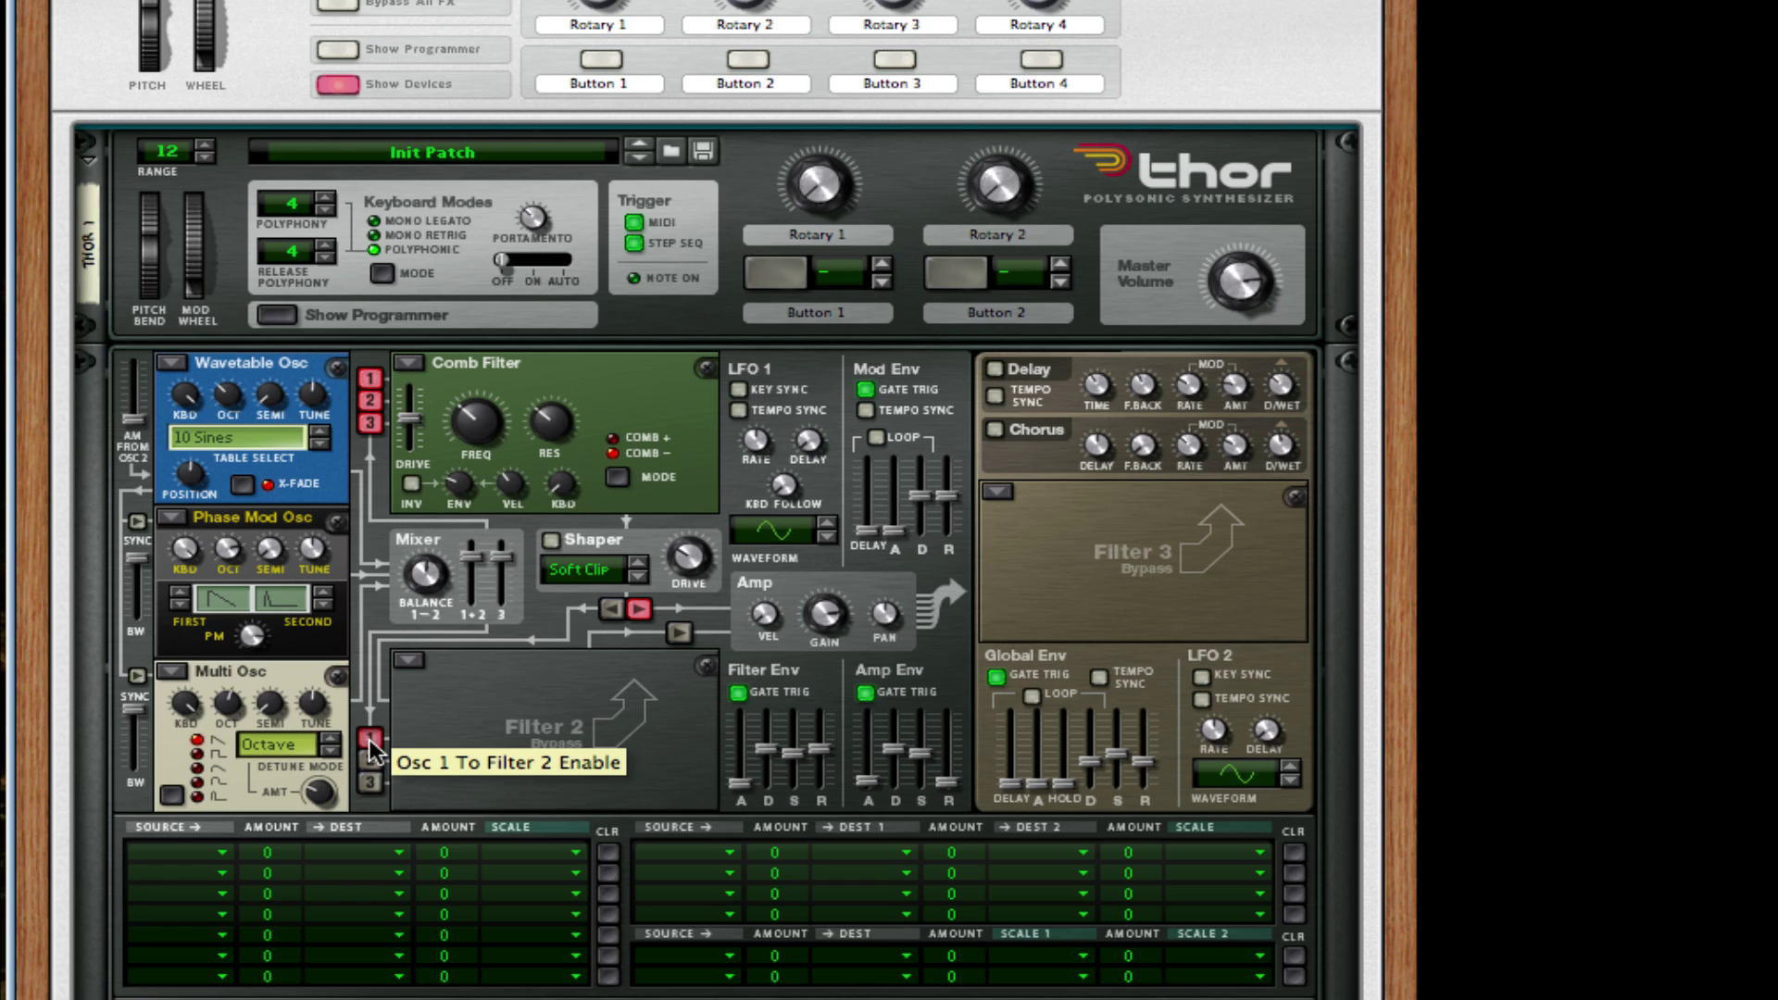
click(370, 781)
click(371, 760)
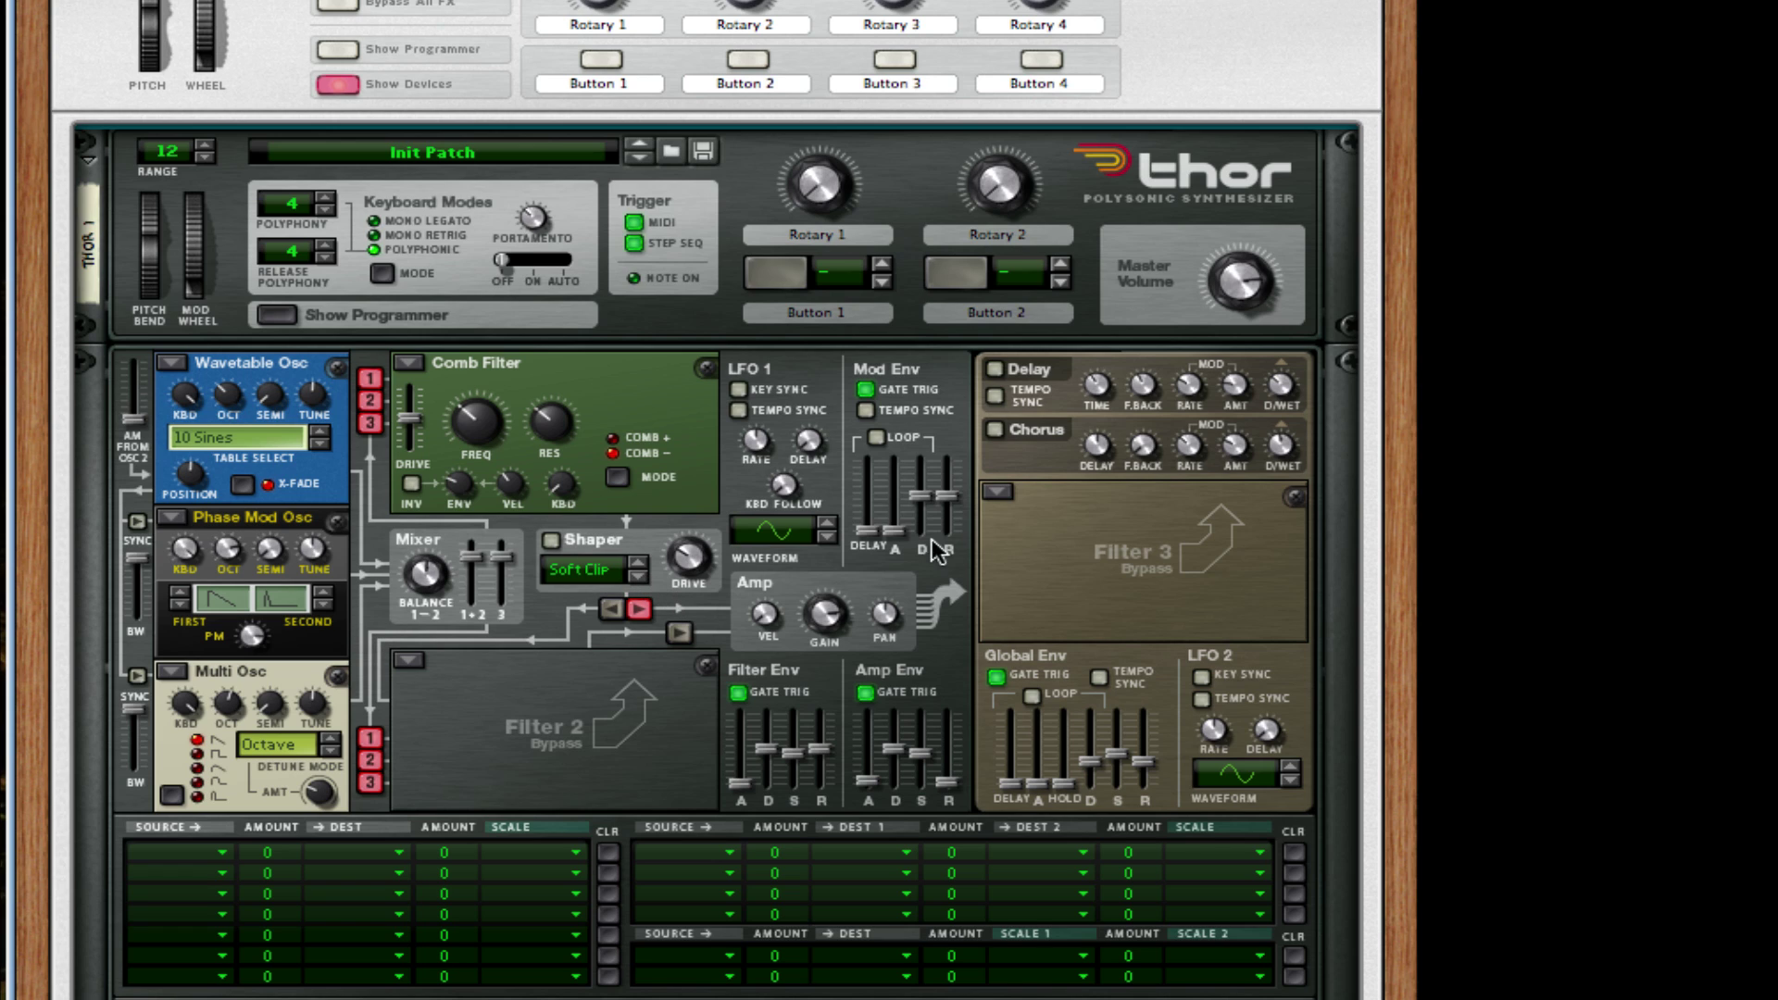
Set Thor's shaper to Rectify with drive raised from 57 to 63
click(598, 571)
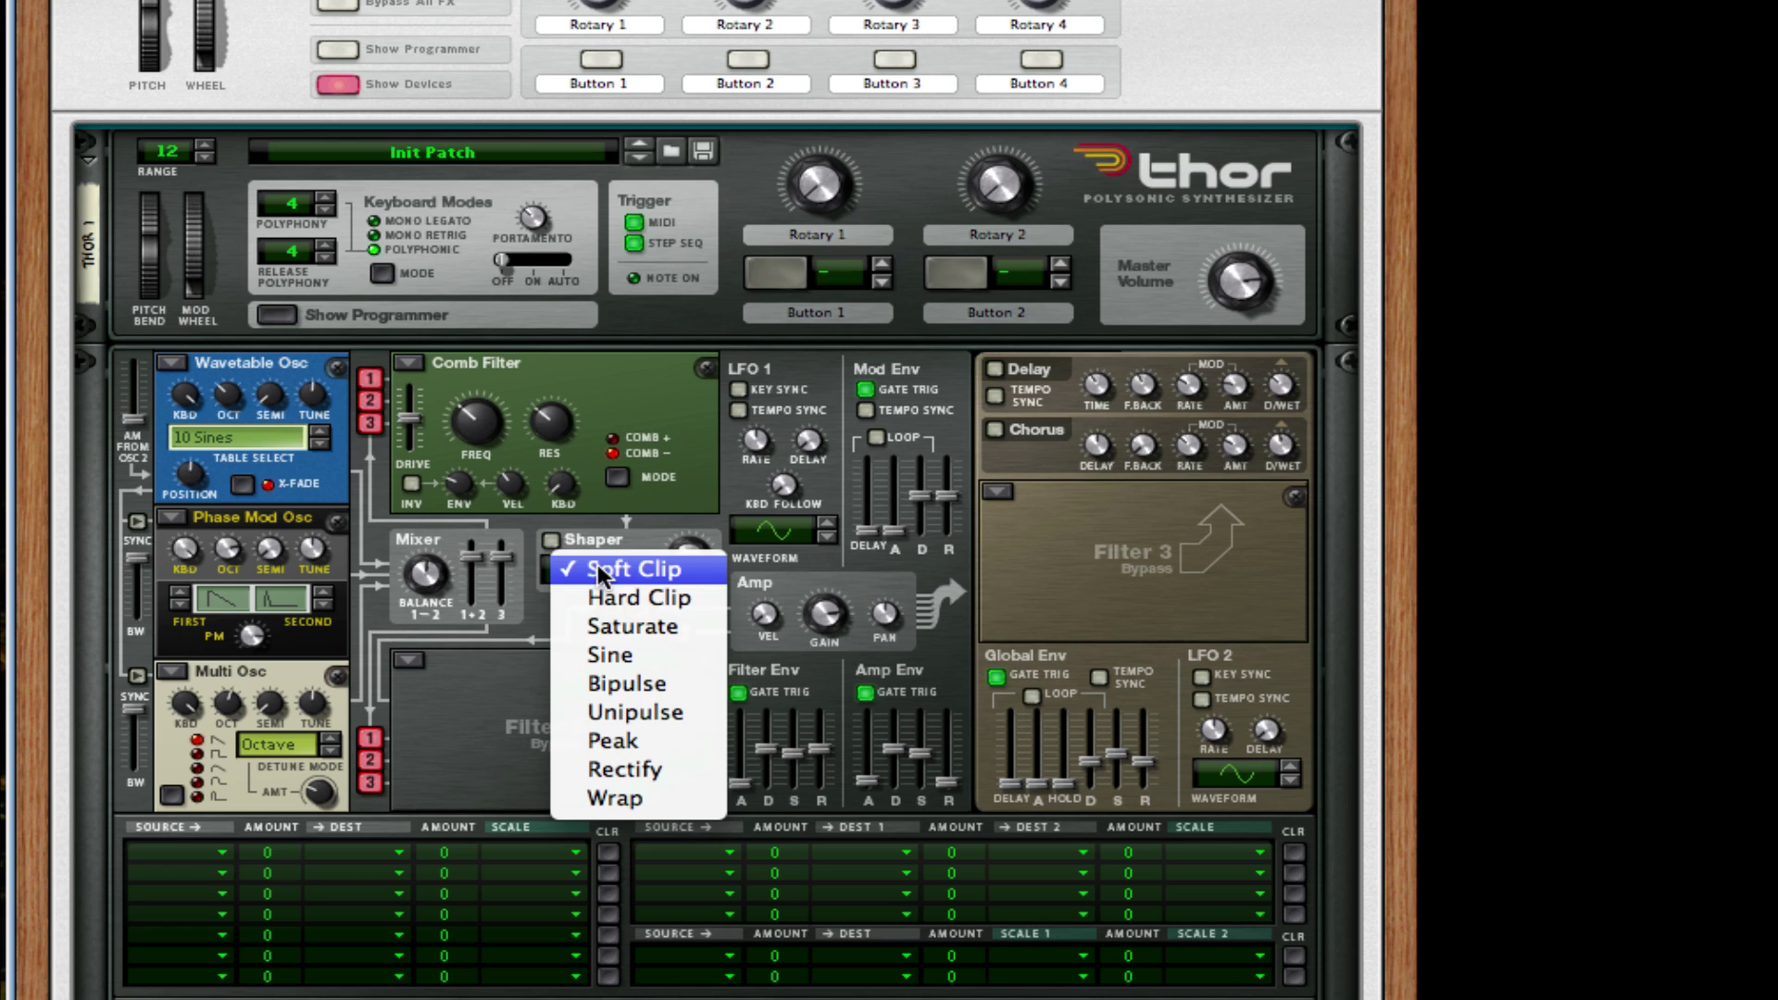
click(639, 769)
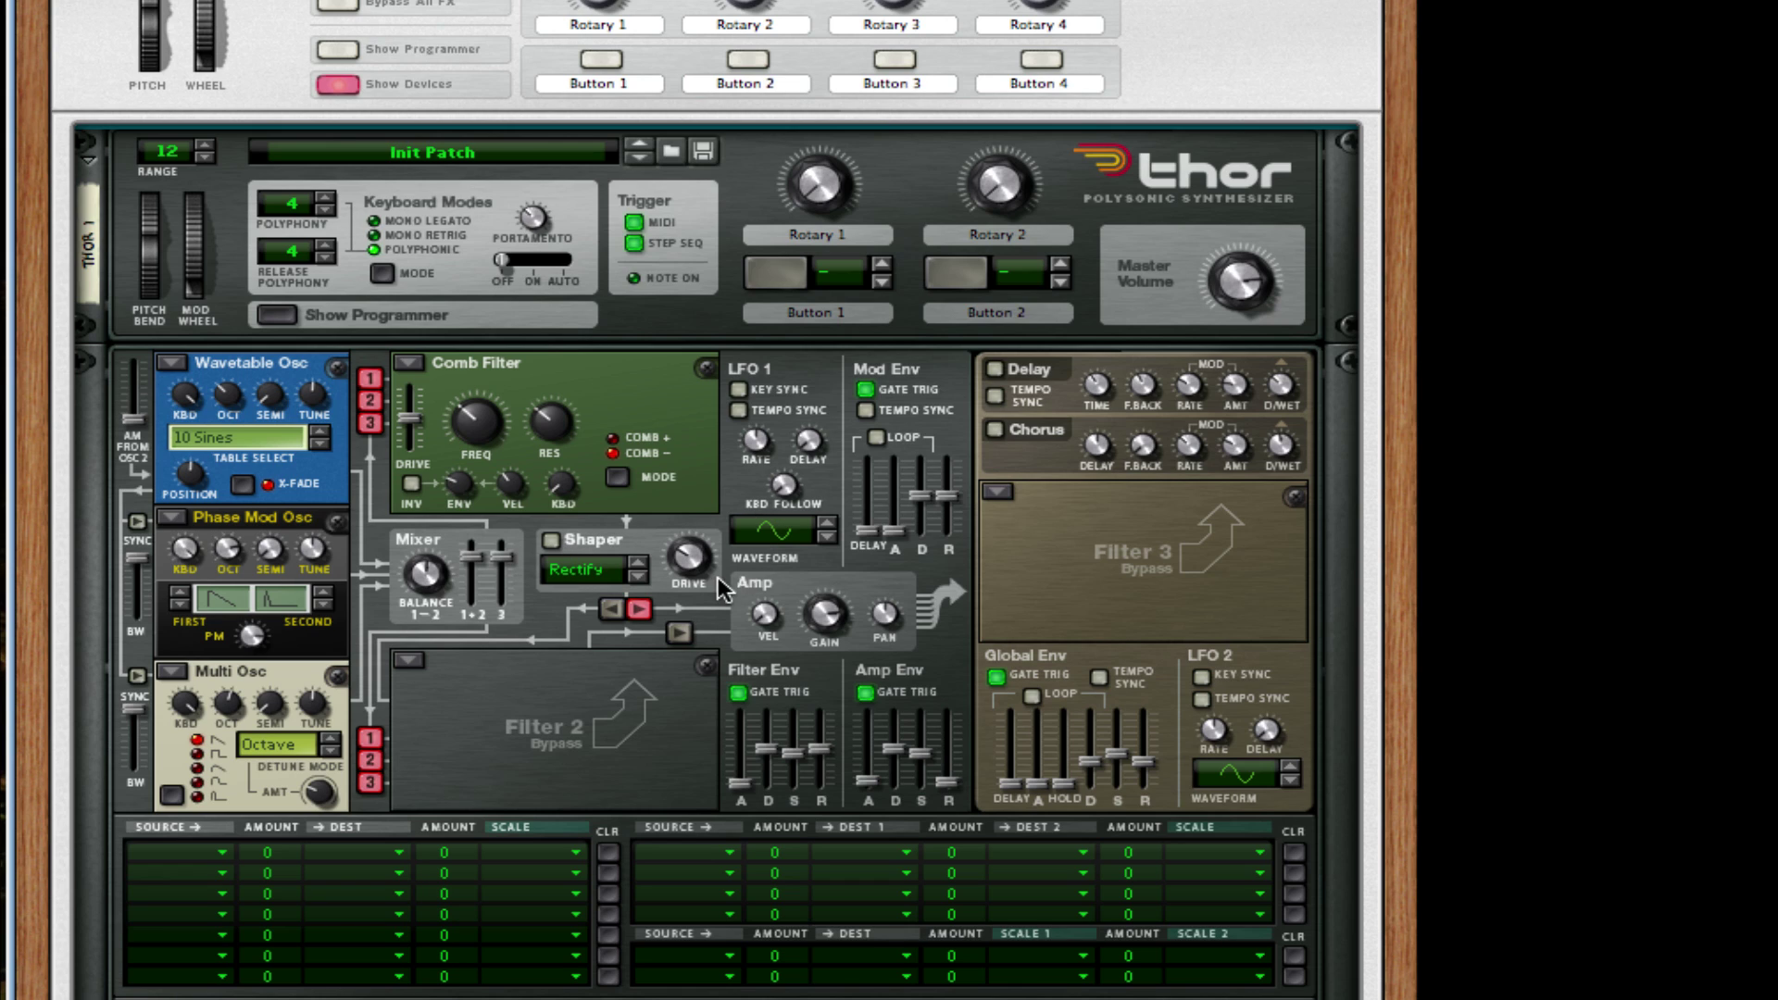
mouse_move(714, 562)
drag(713, 562, 714, 556)
Enable delay and chorus, chorus wet at 84, delay mix lowered, chorus delay 17.0 ms
mouse_move(514, 611)
click(995, 370)
click(996, 429)
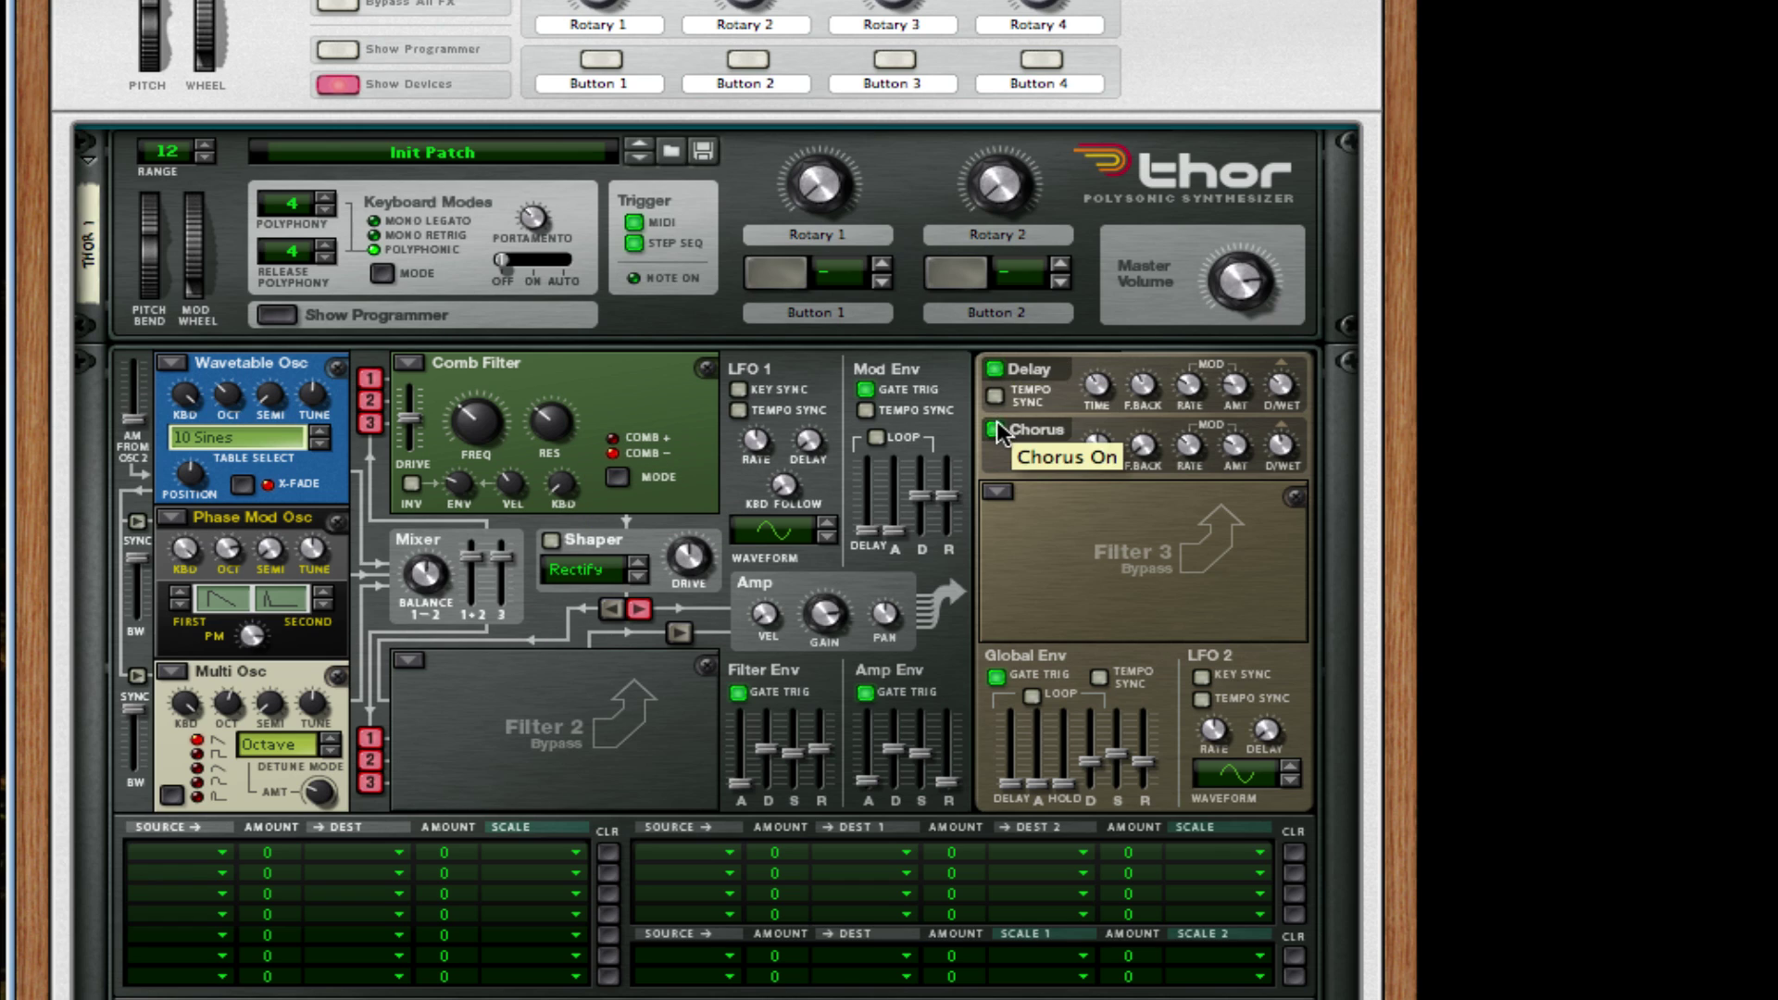
mouse_move(1090, 460)
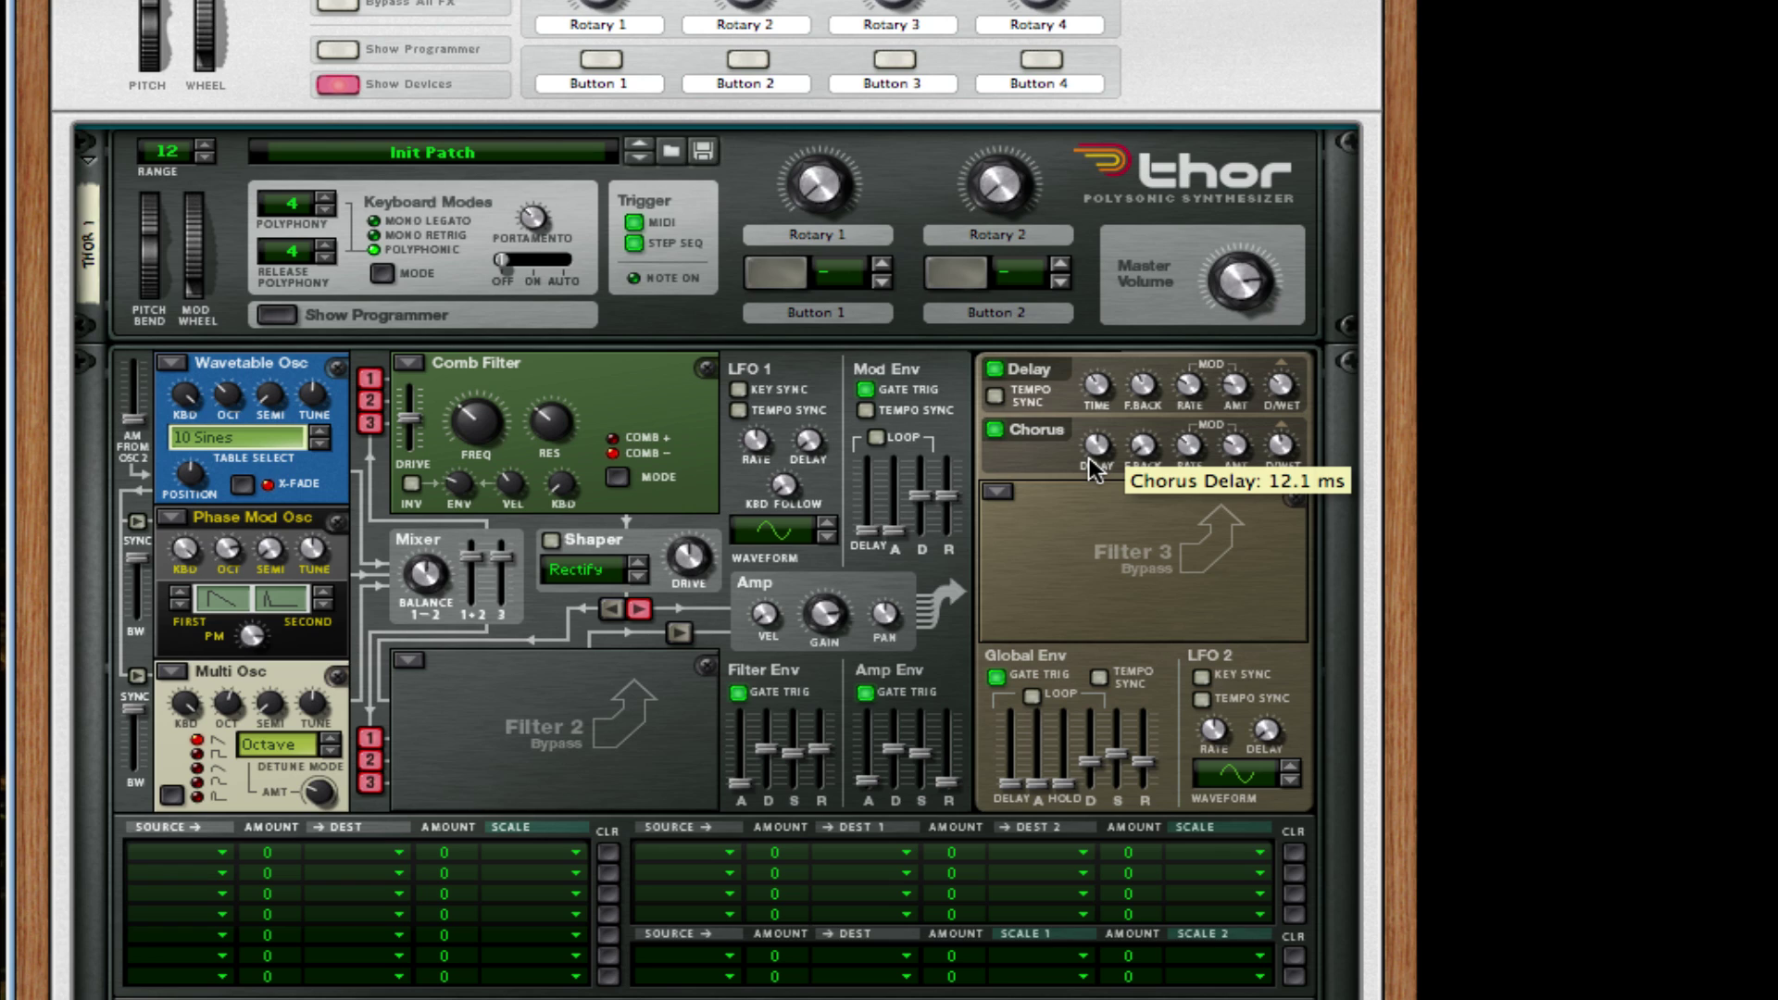
drag(1276, 437, 1276, 432)
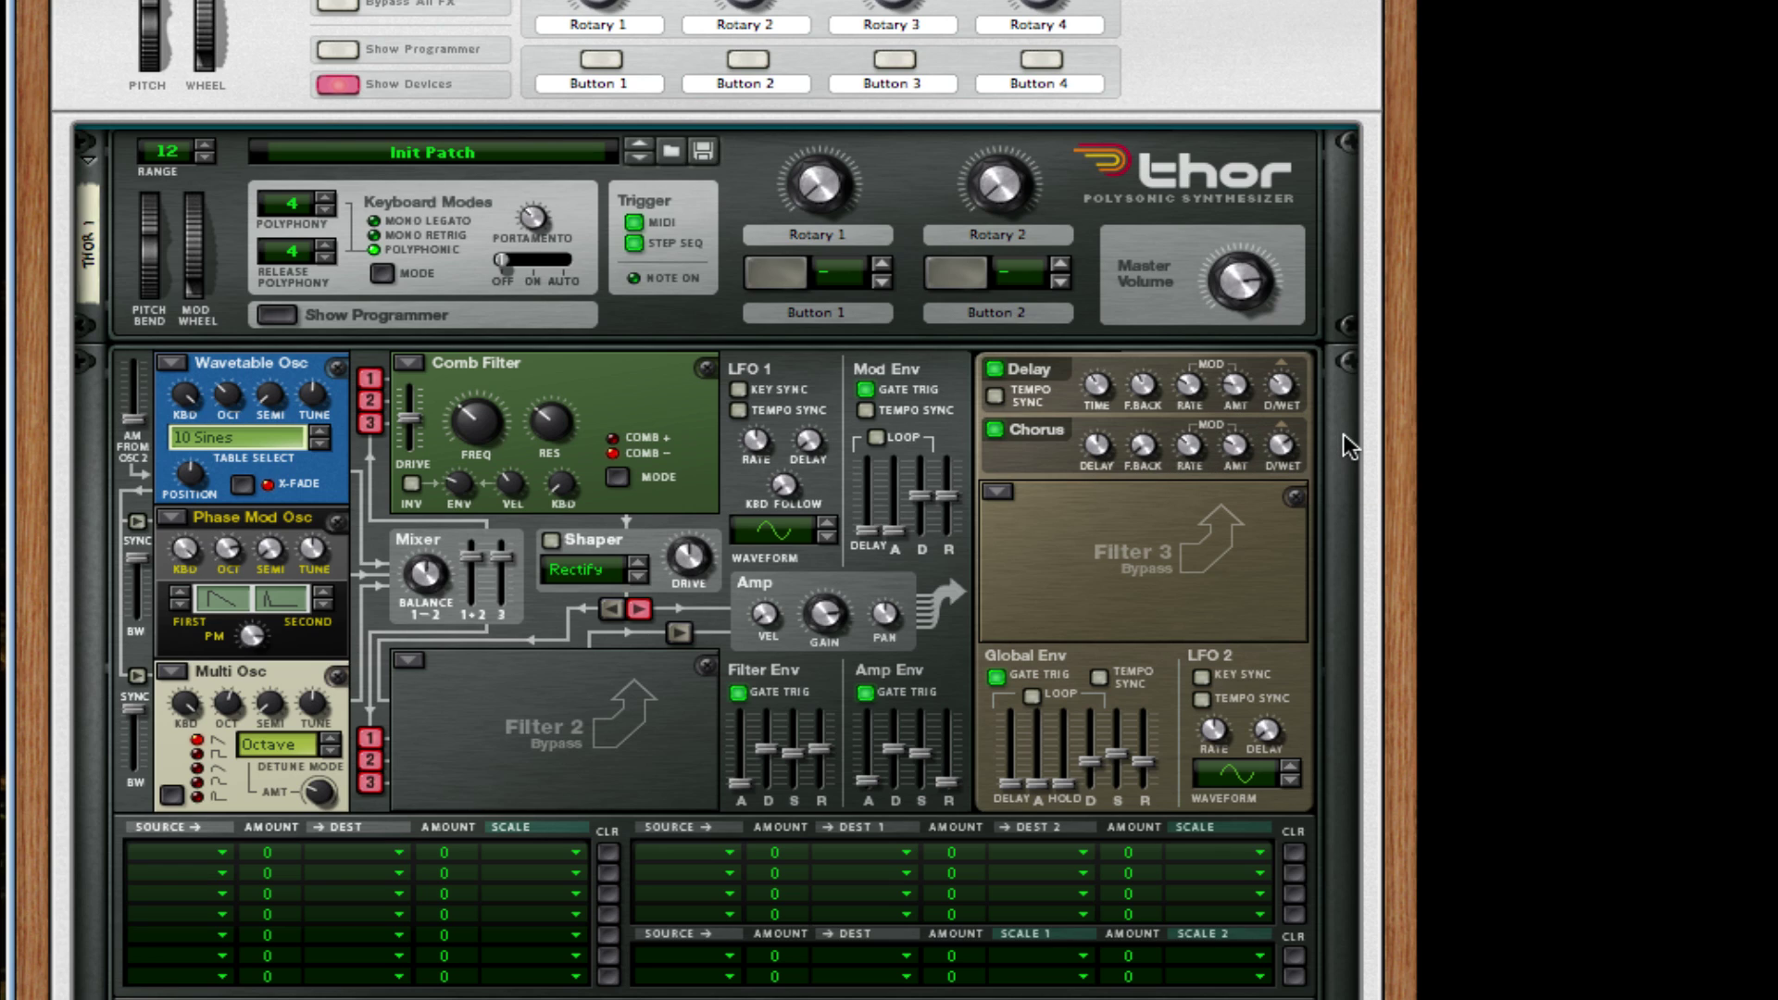
drag(1290, 398, 1278, 413)
mouse_move(1101, 451)
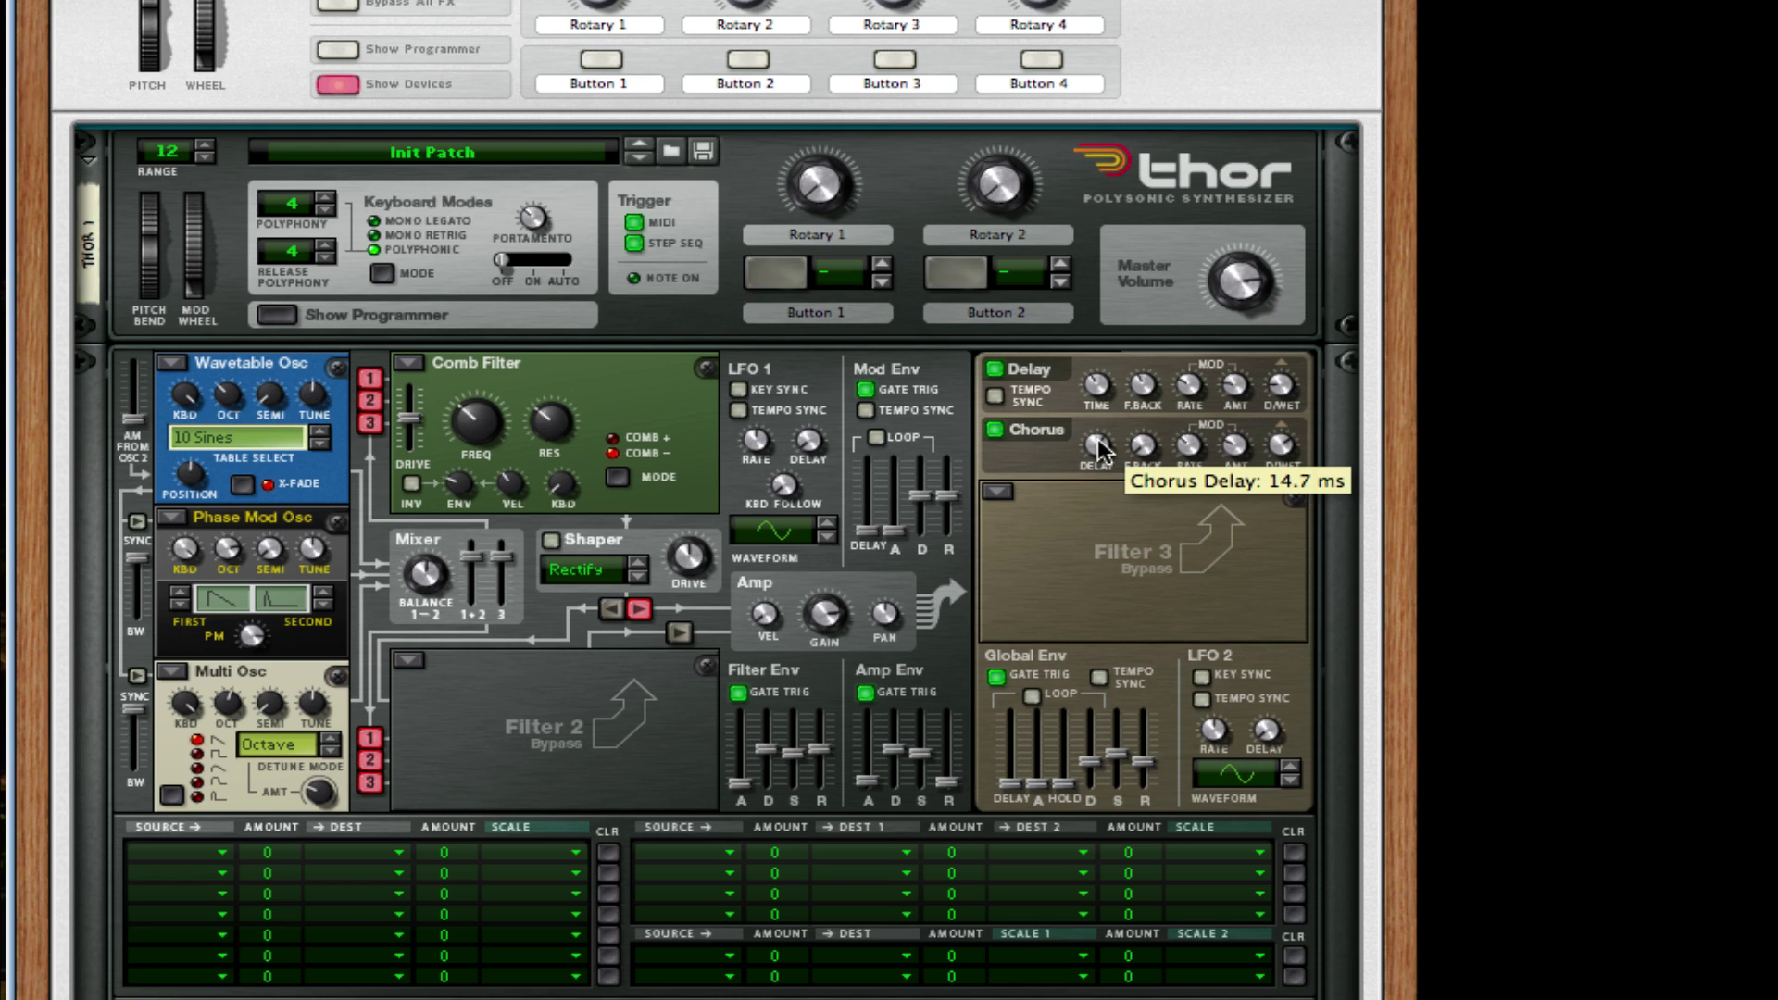
drag(1101, 451, 1101, 446)
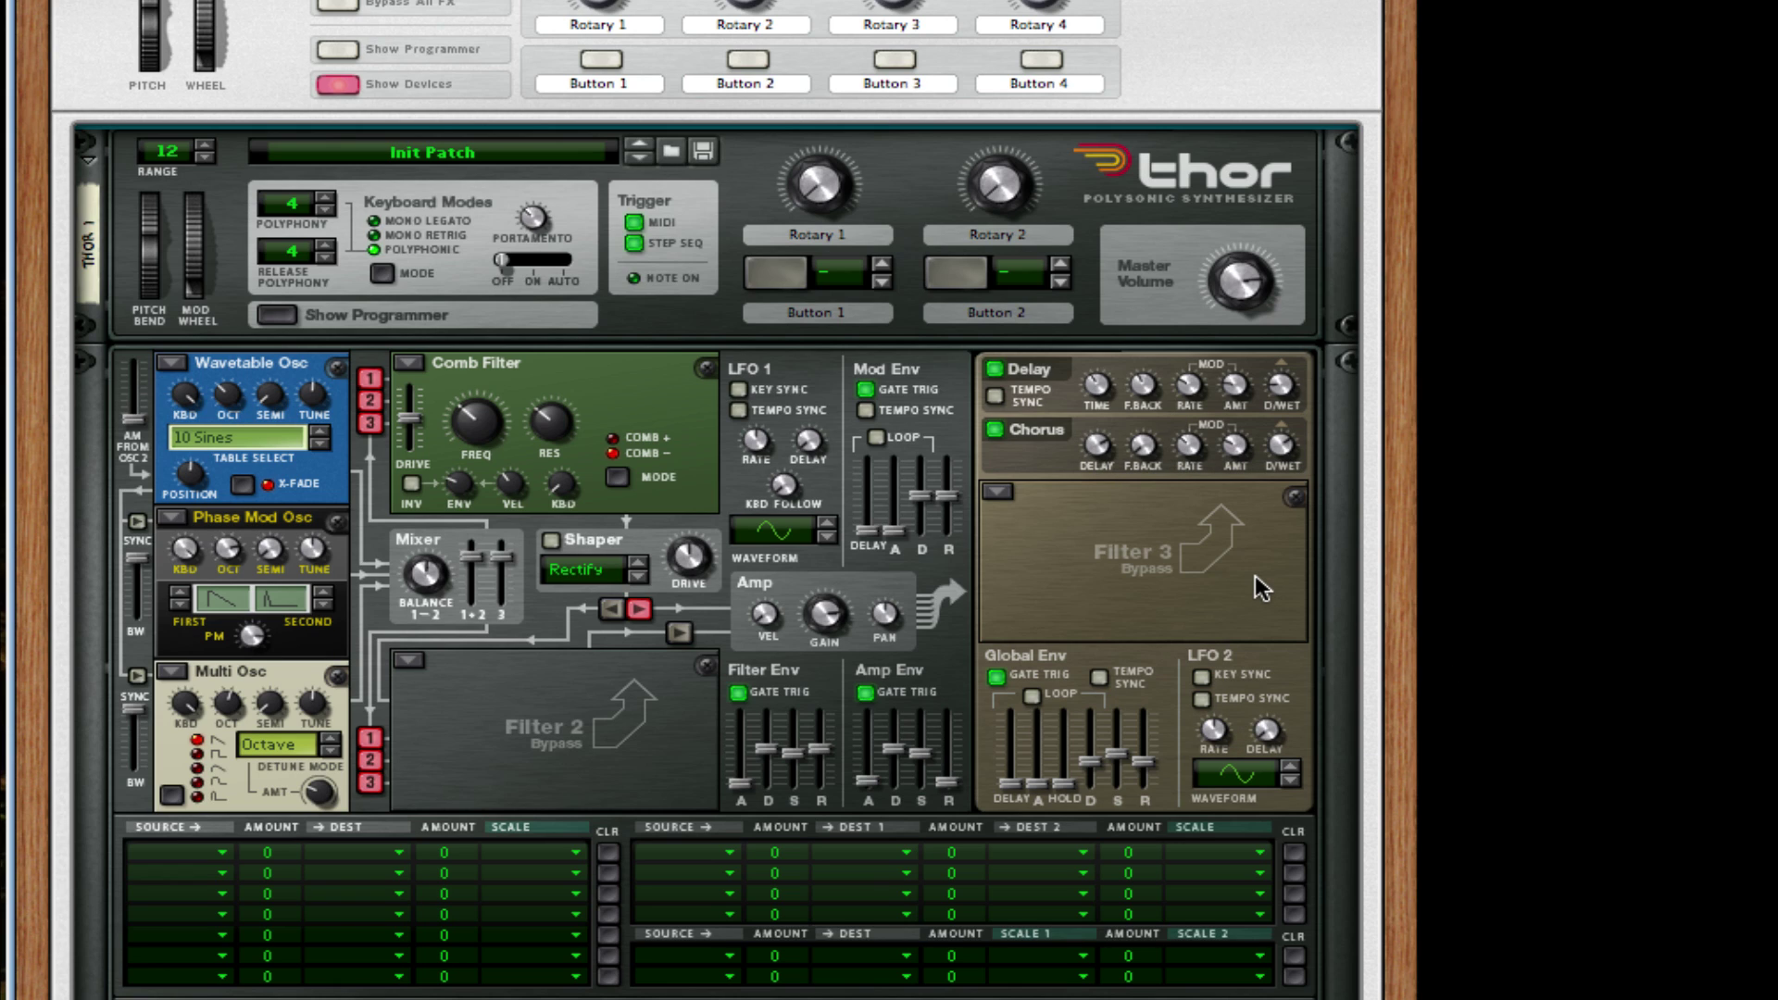
Fold Thor's programmer and add an RV7000 with lower dry/wet and decay cut from 42 to 34
scroll(1262, 588, down, 3)
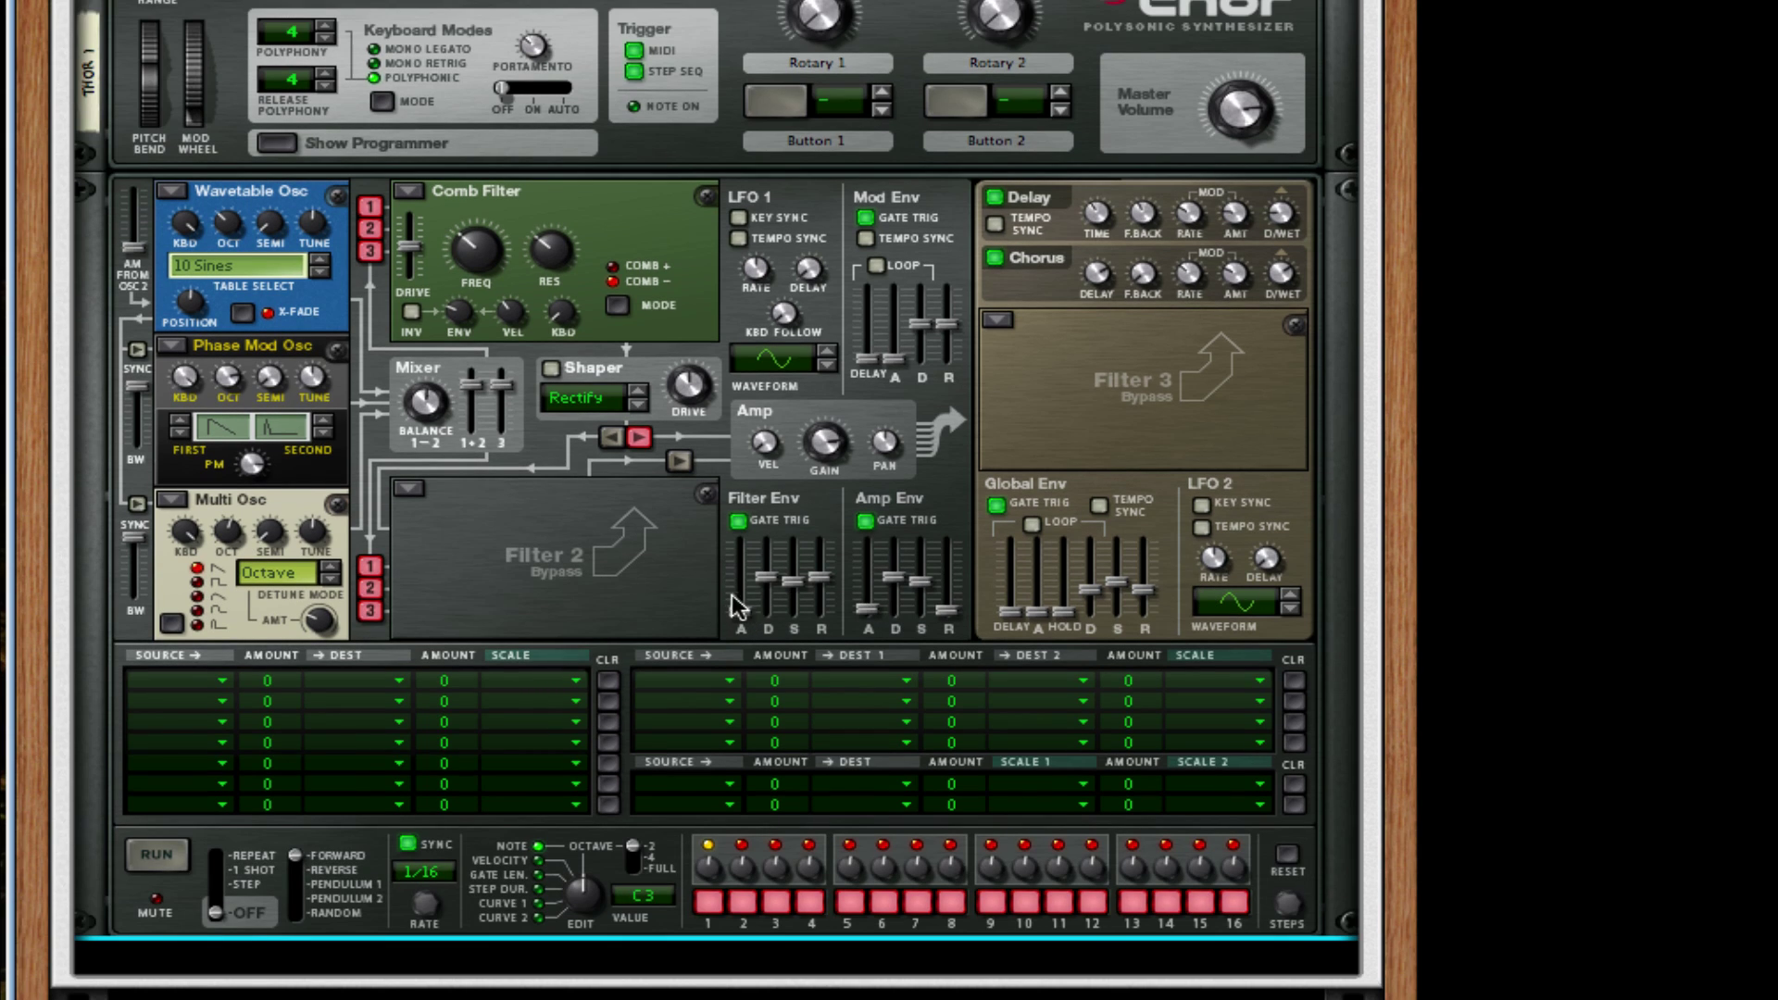
scroll(792, 588, down, 1)
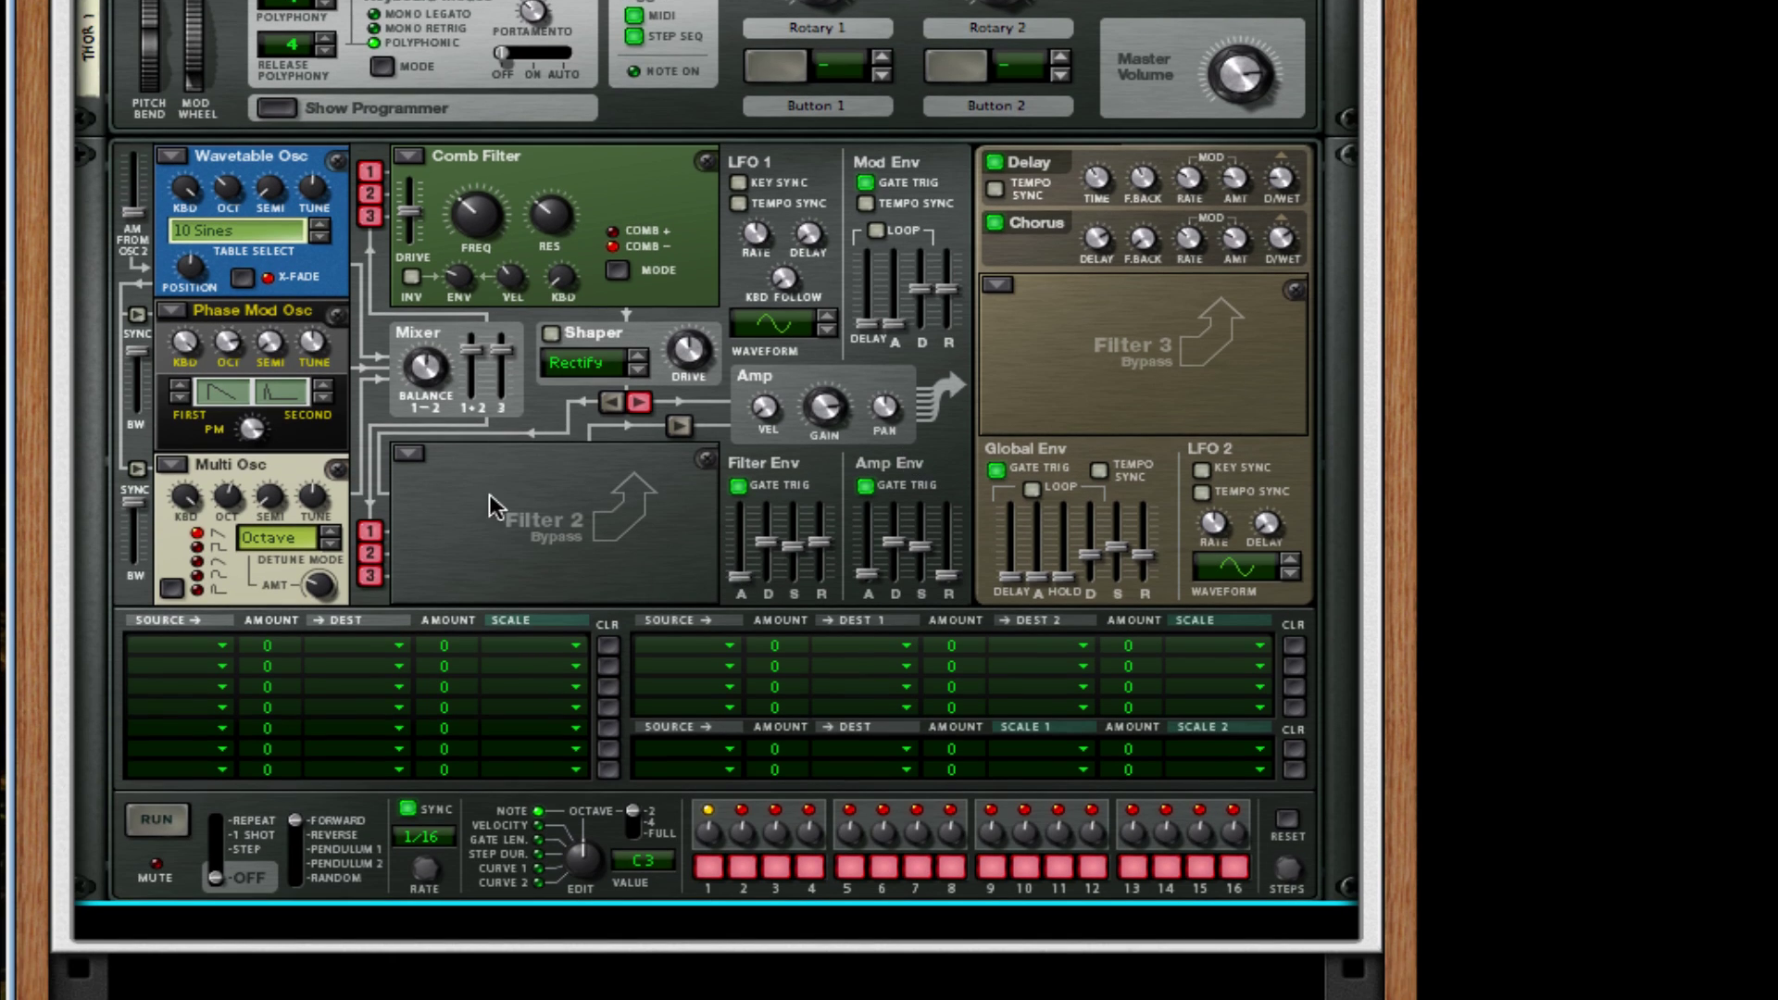
click(281, 108)
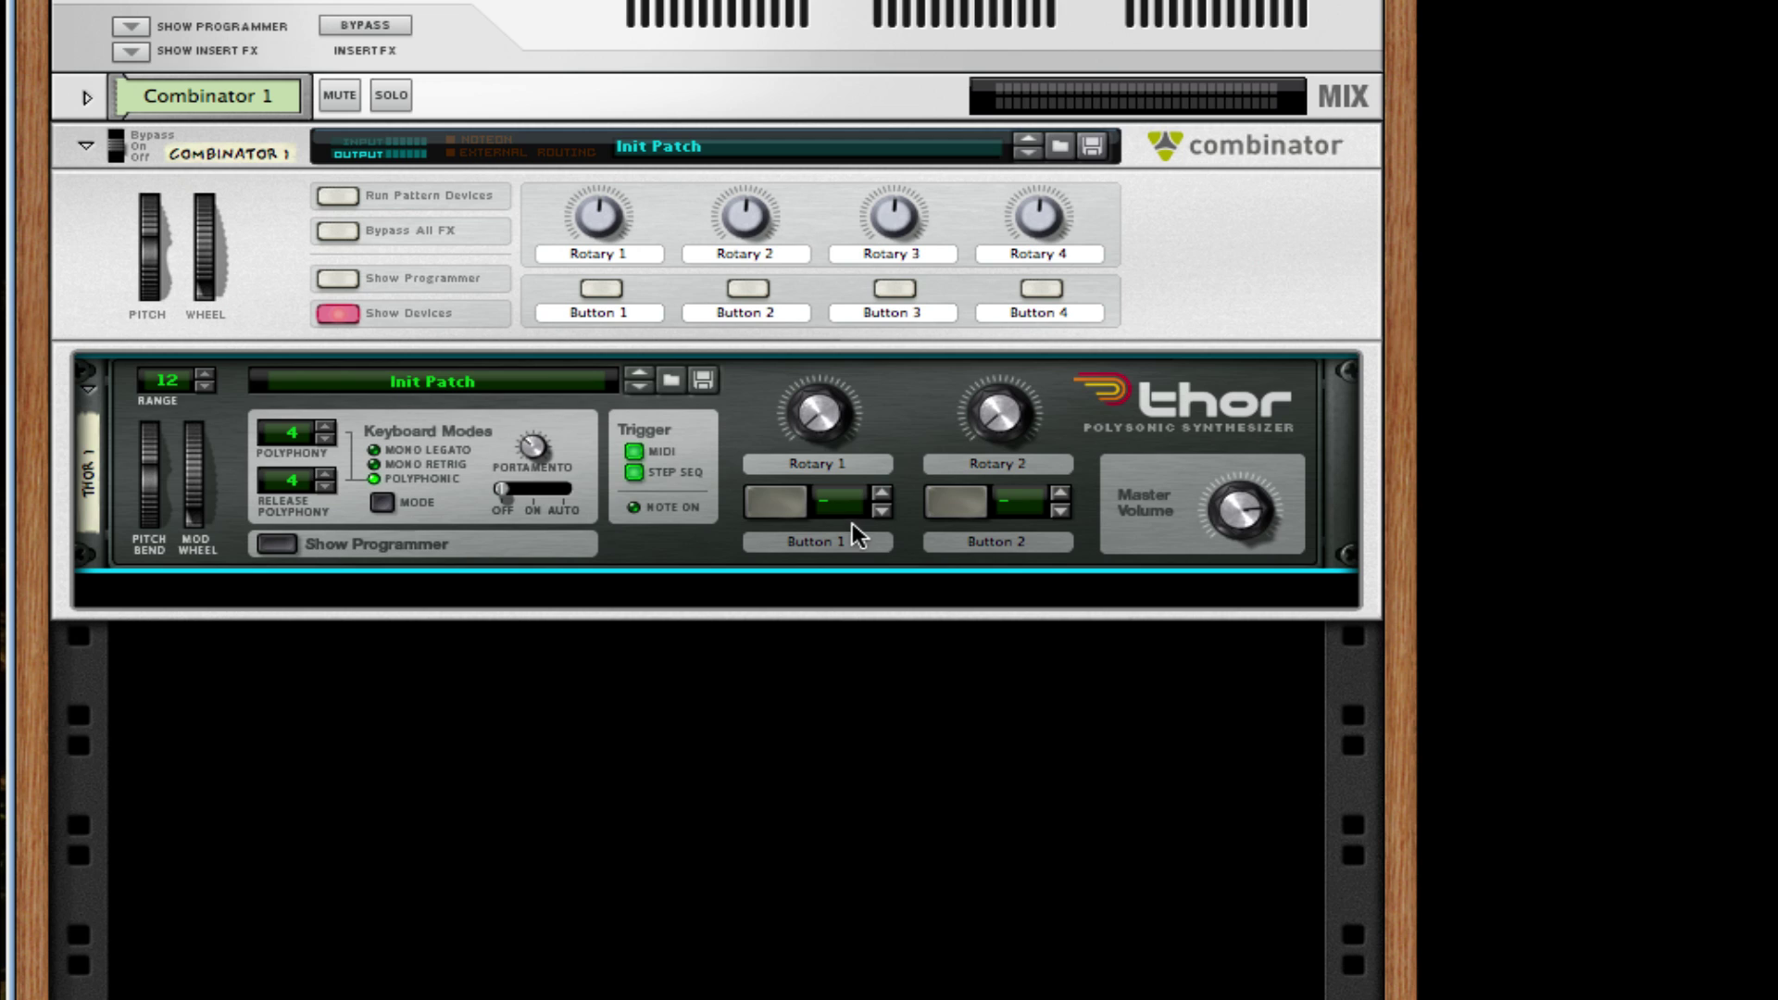
right_click(735, 457)
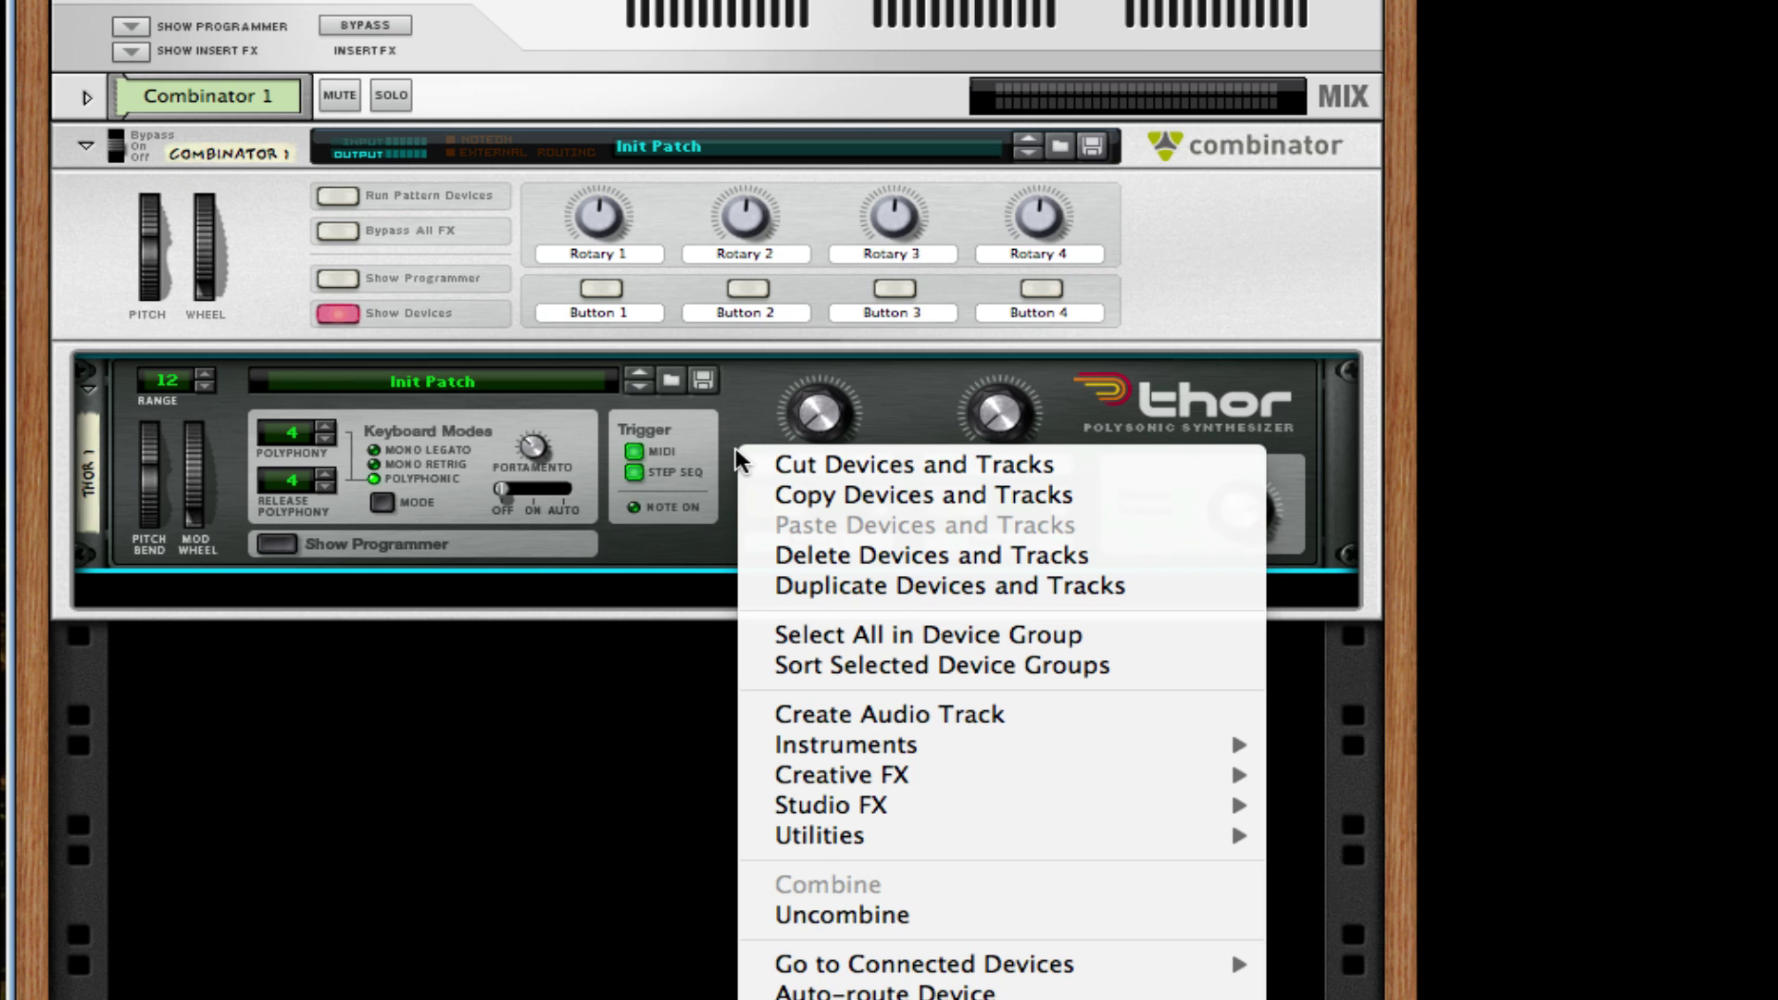
mouse_move(1065, 803)
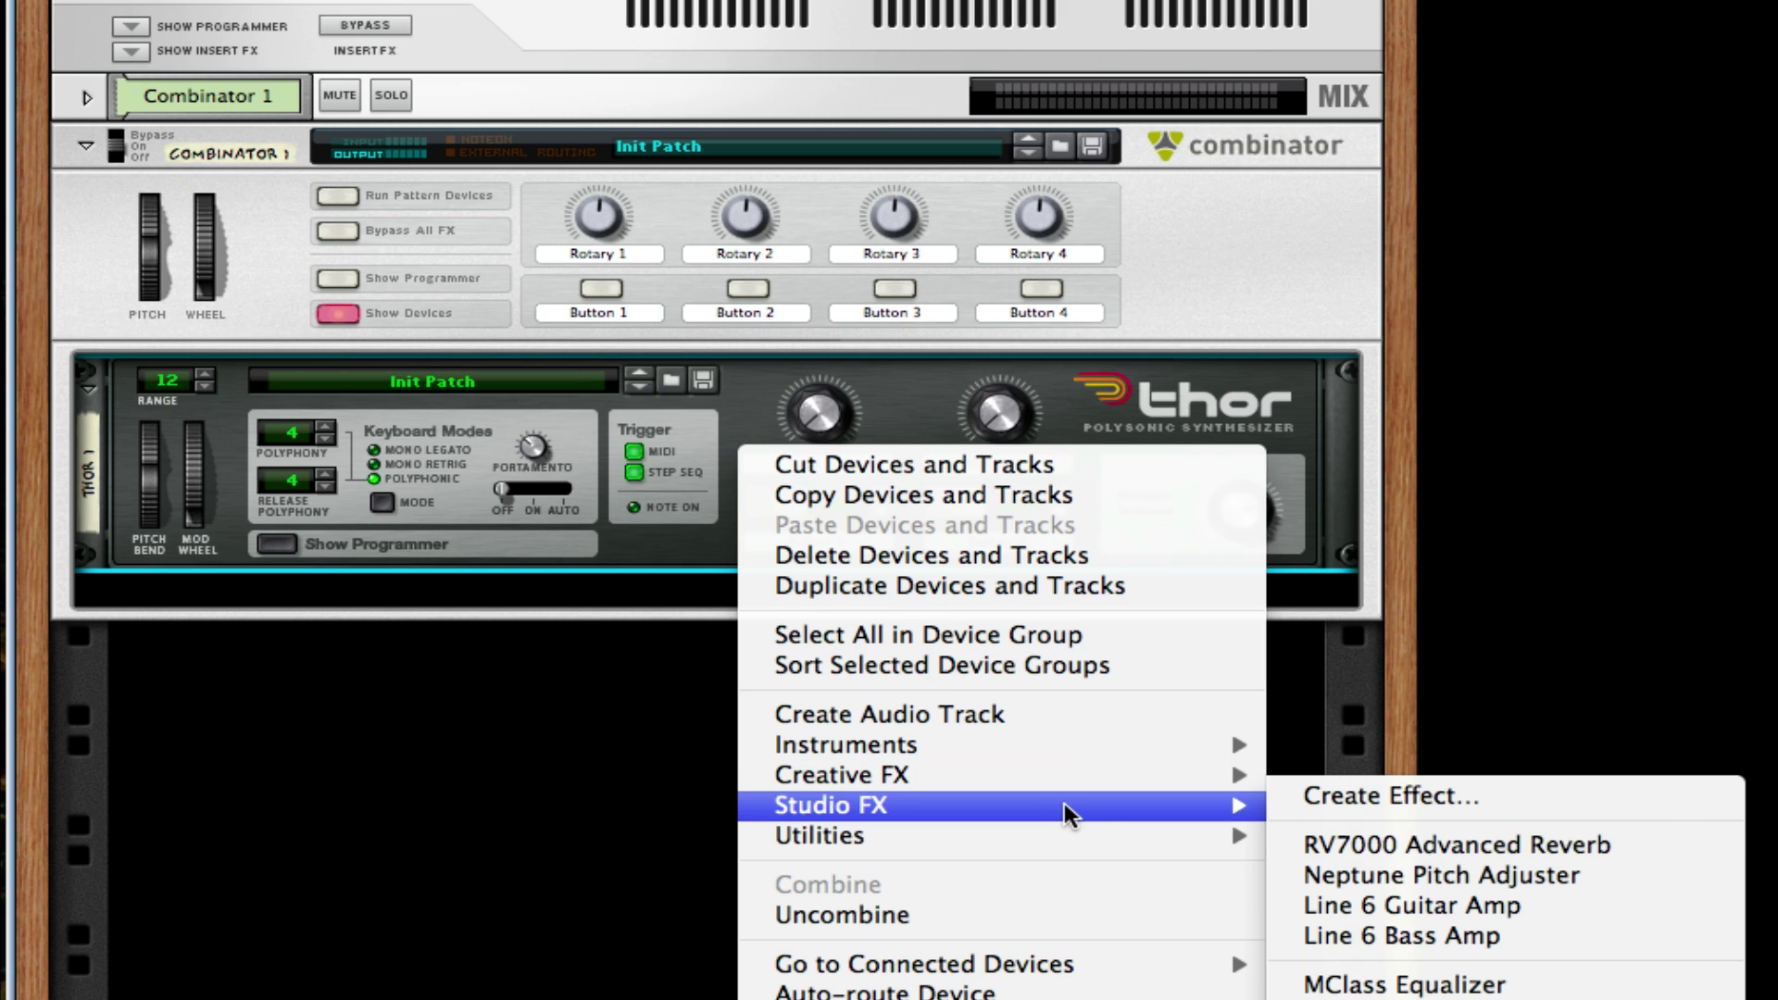
click(1454, 844)
drag(1137, 630, 1142, 709)
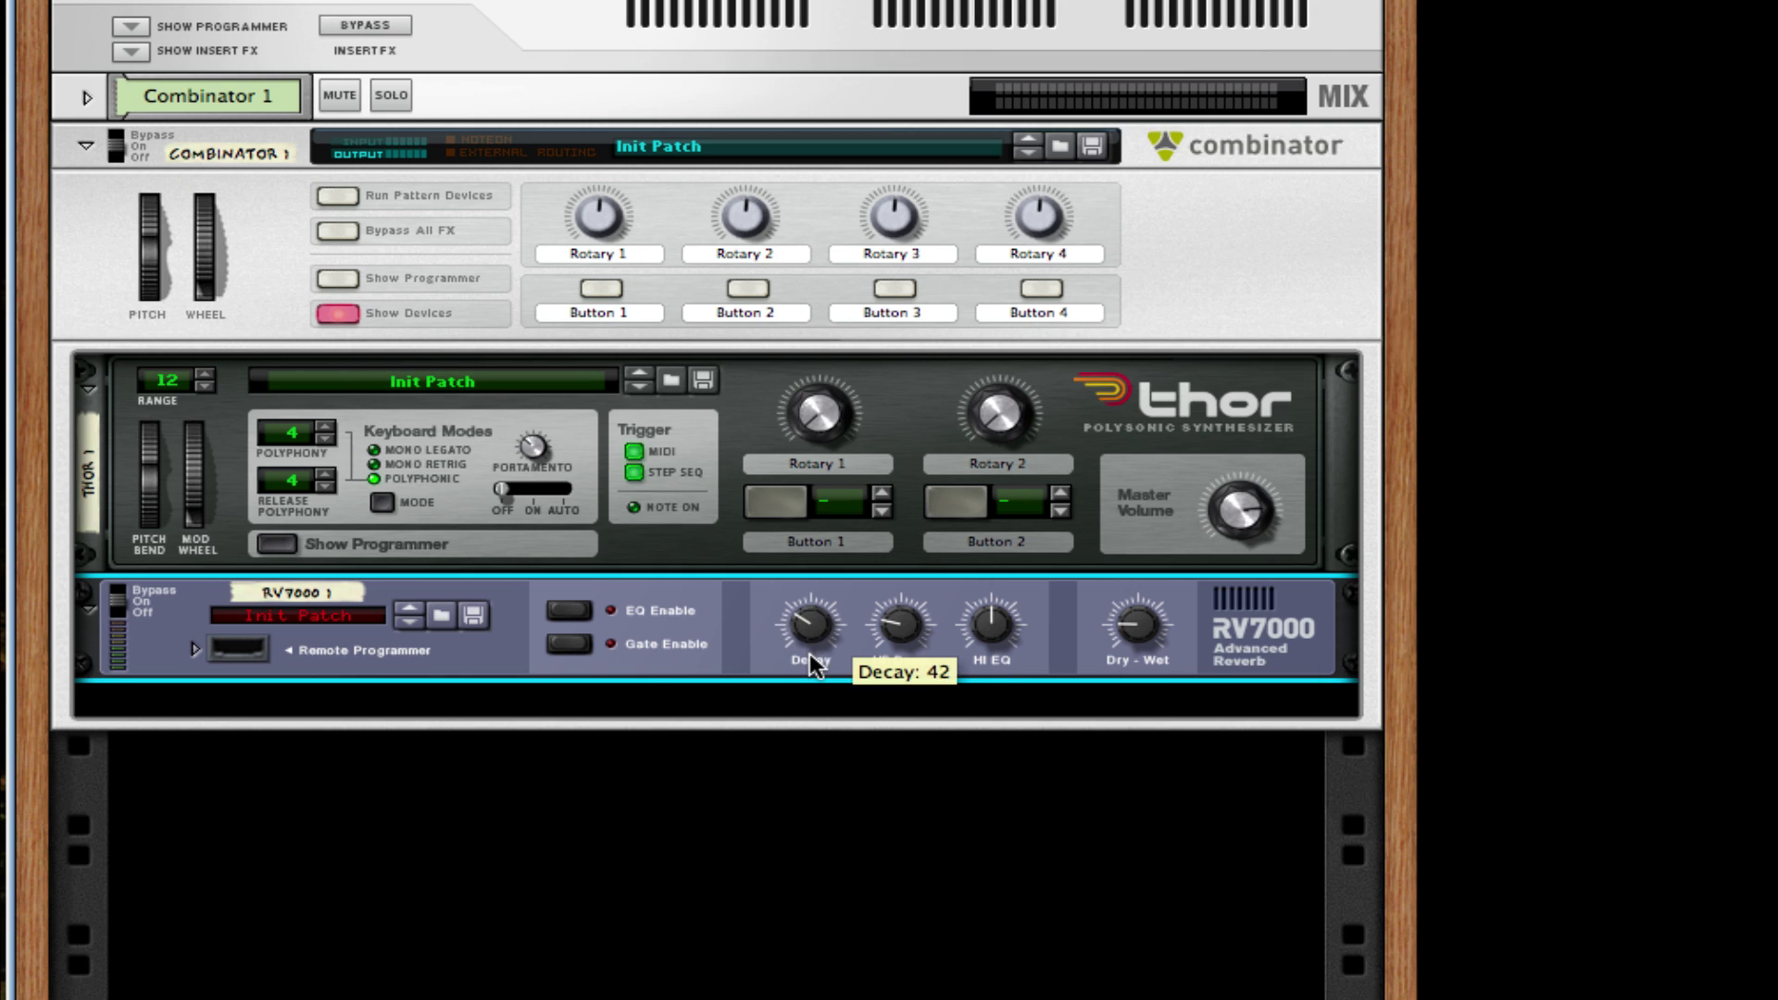
drag(808, 654, 807, 657)
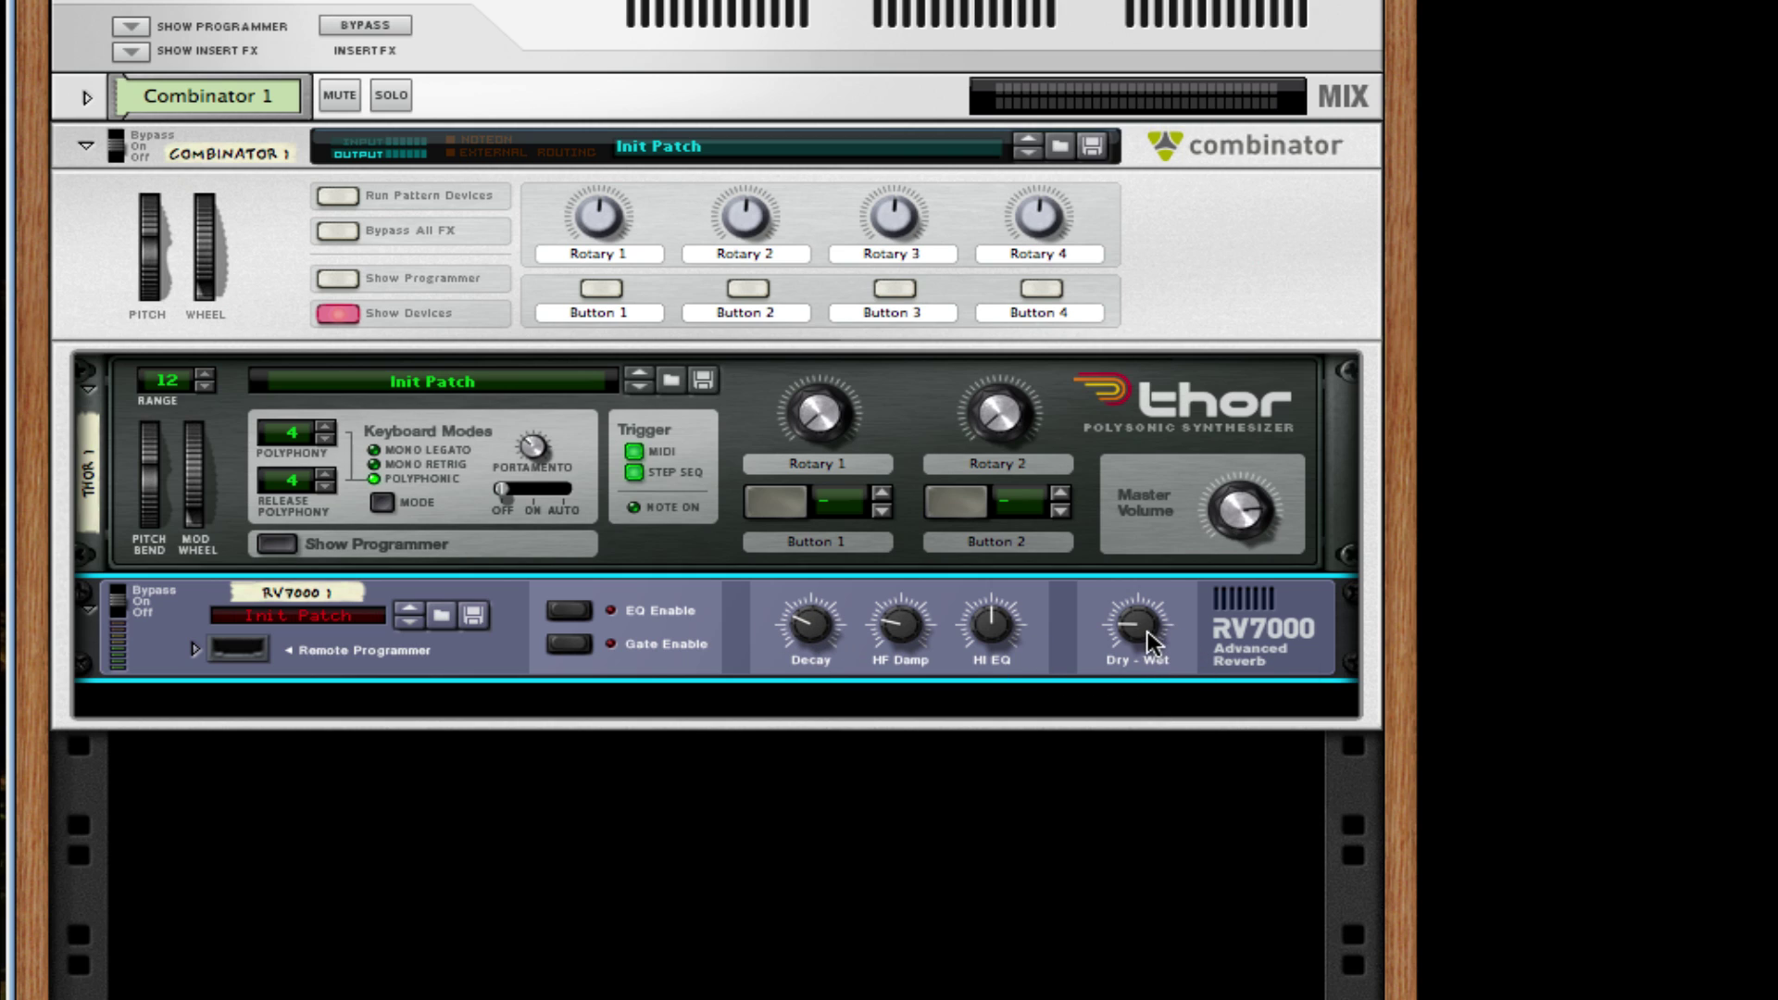
mouse_move(1147, 630)
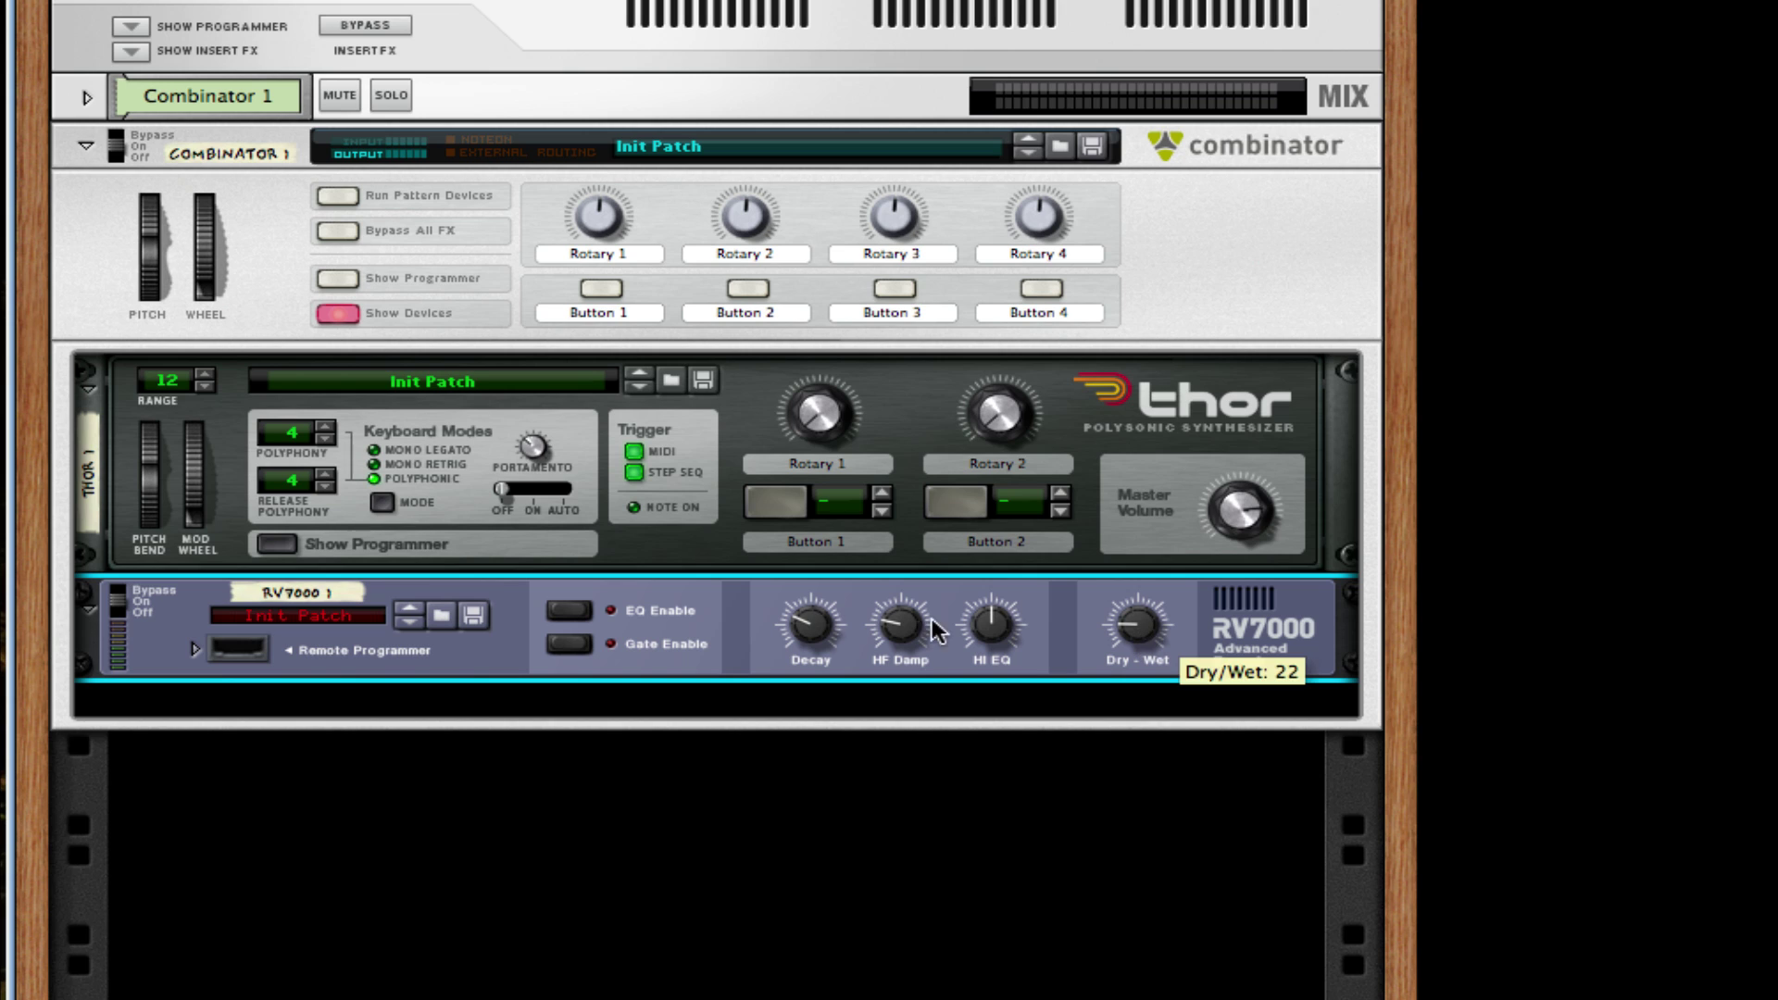
Switch on the RV7000's EQ and enlarge the room size to 32.1 m
click(194, 649)
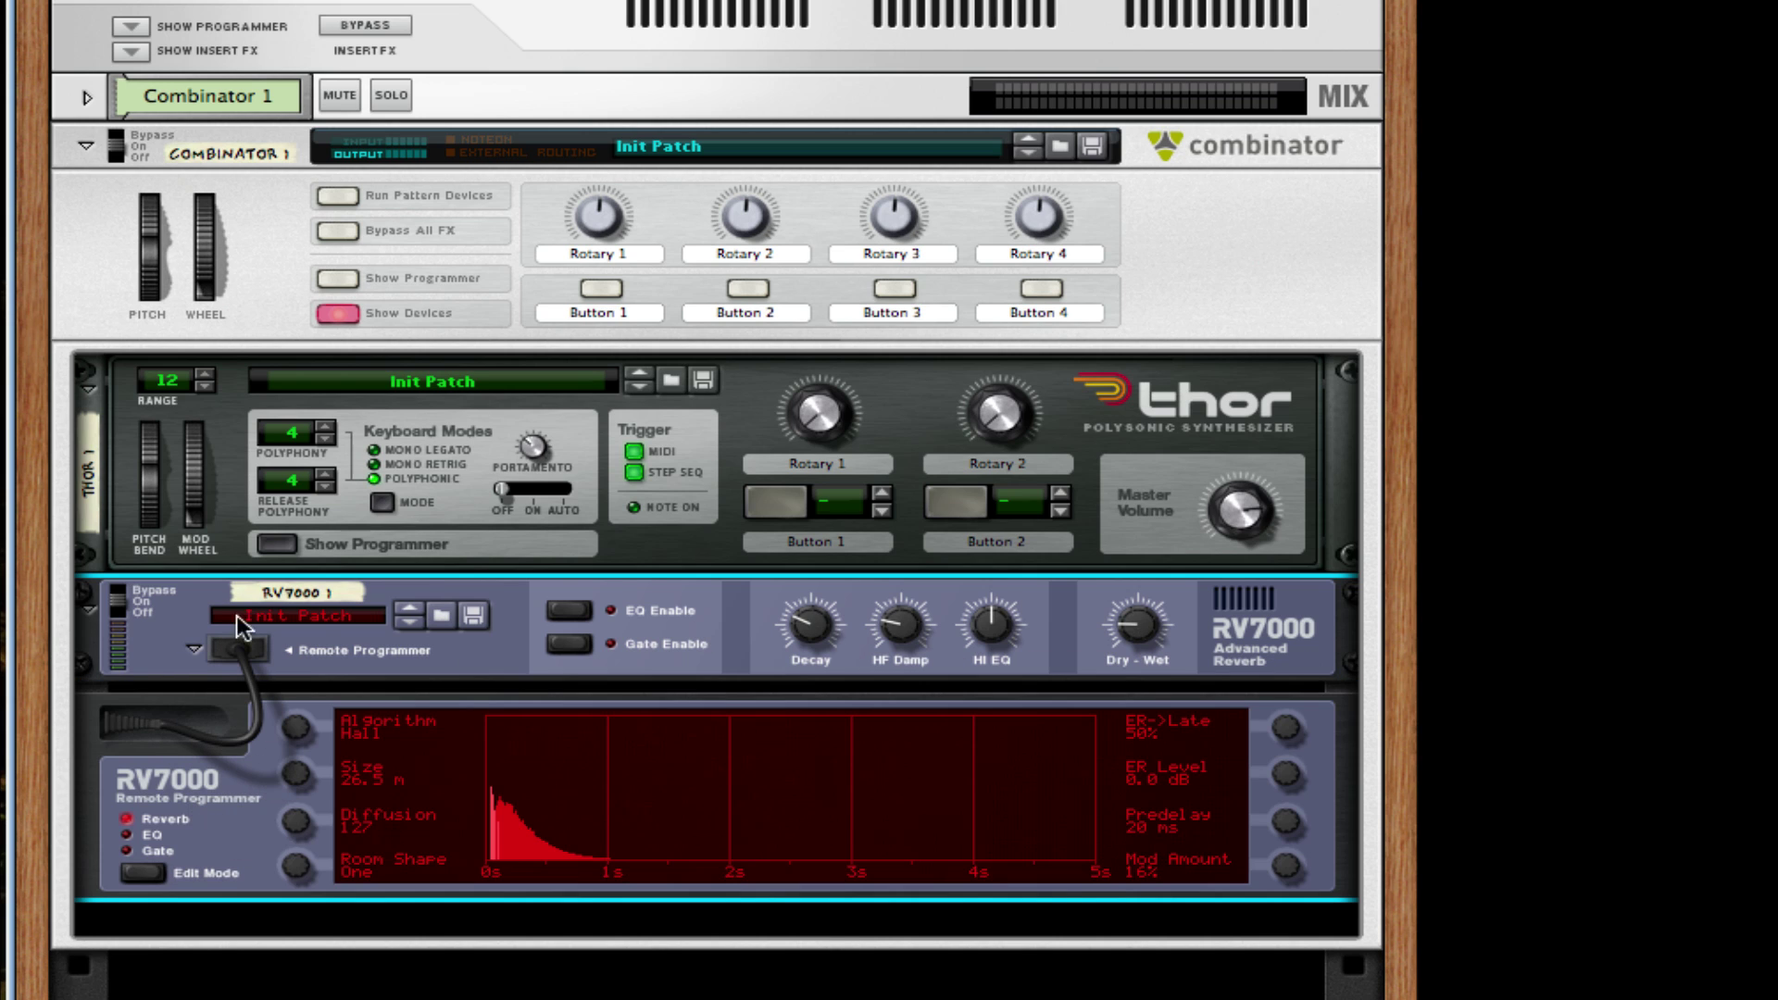
click(554, 609)
drag(297, 783, 295, 754)
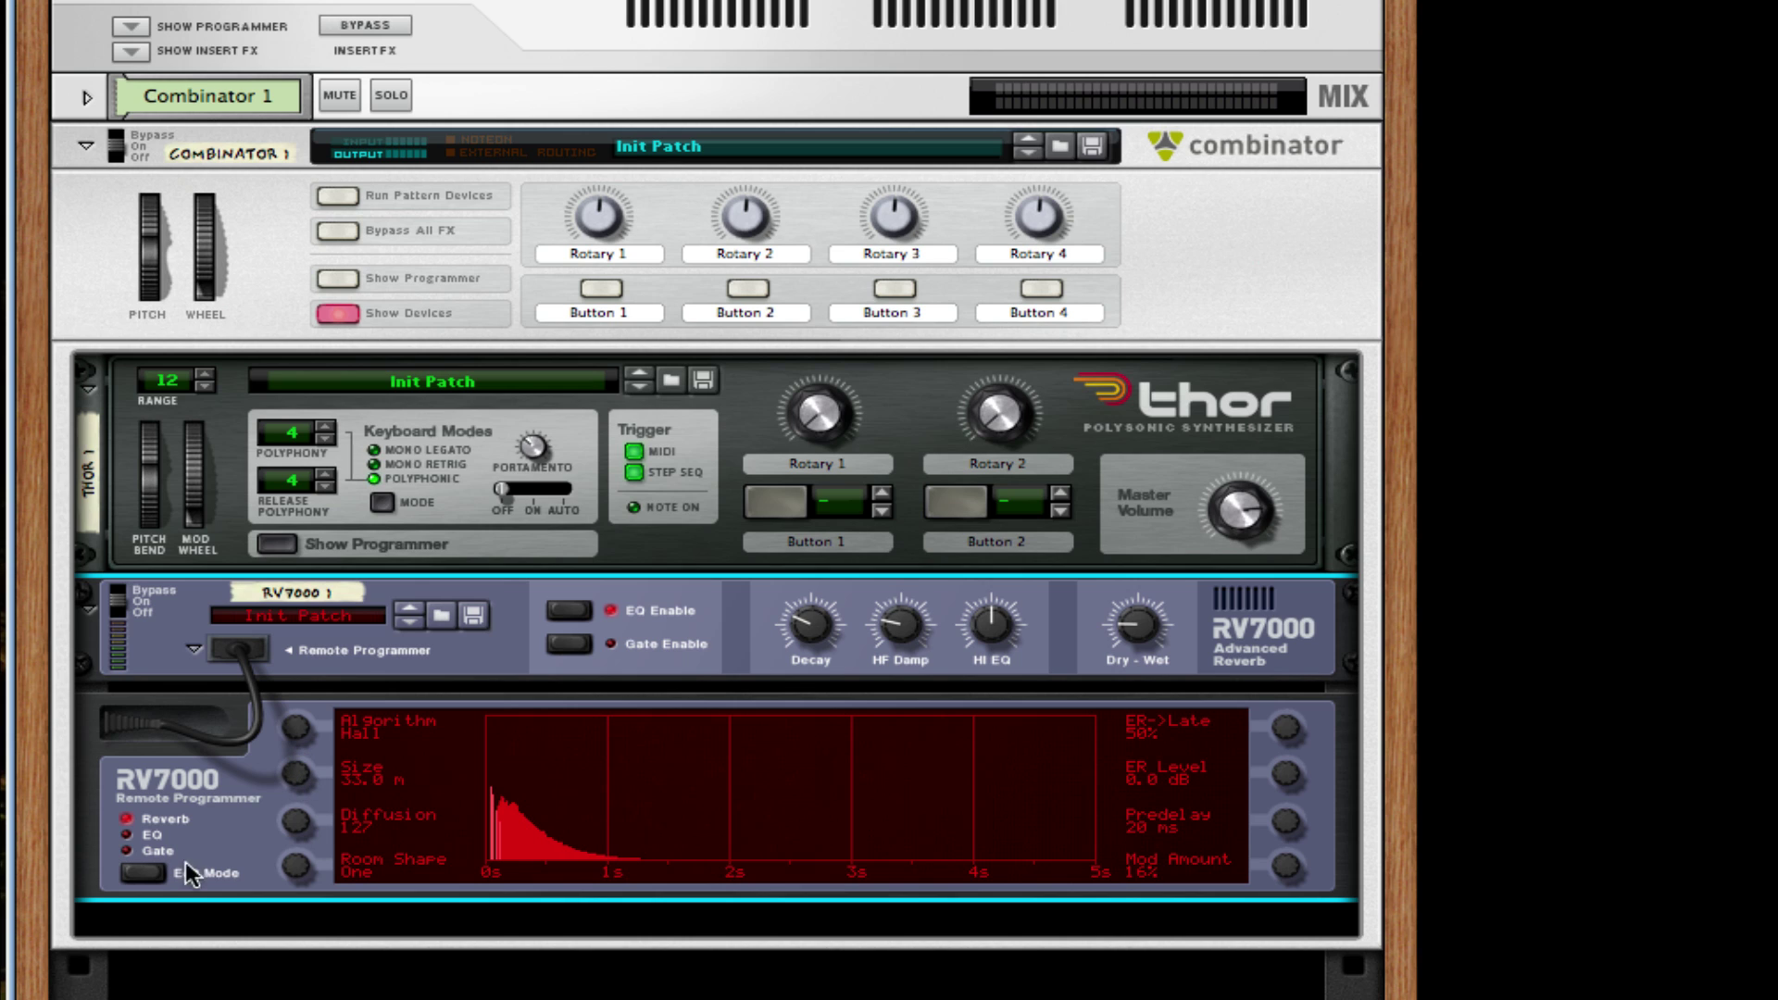
Set the reverb EQ low gain to -5.3 dB and add a mid boost with Q 0.2
click(147, 865)
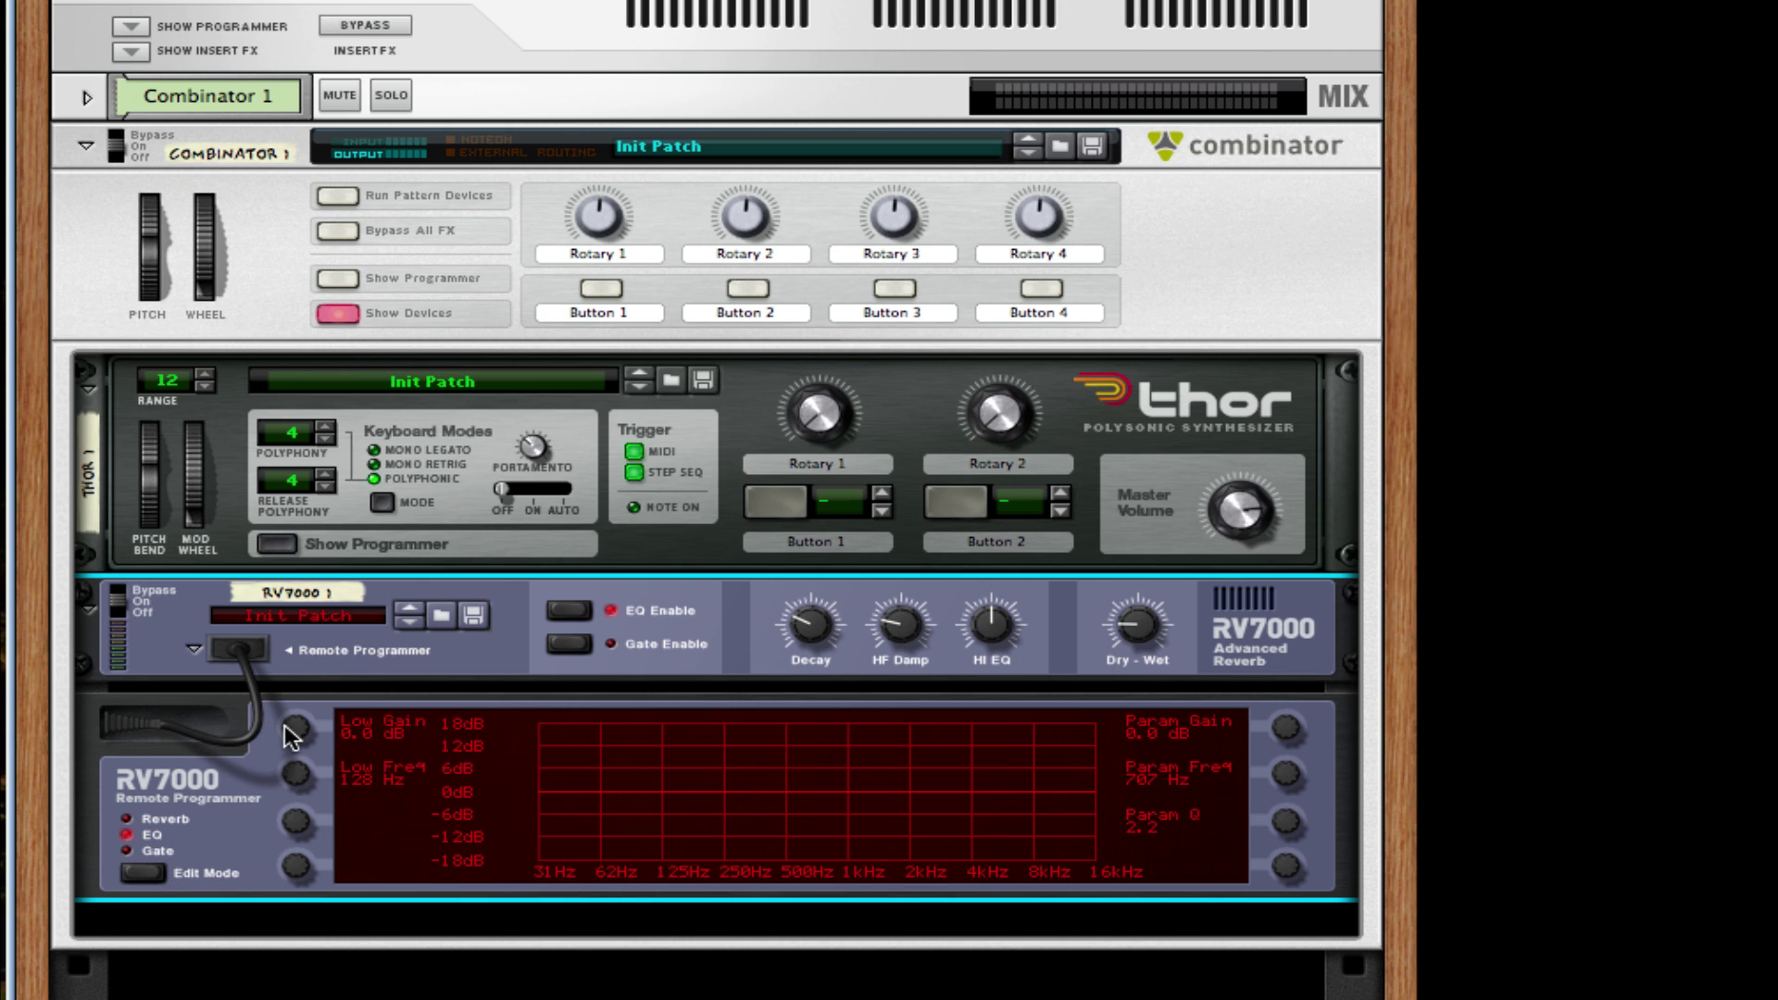
drag(293, 736, 295, 755)
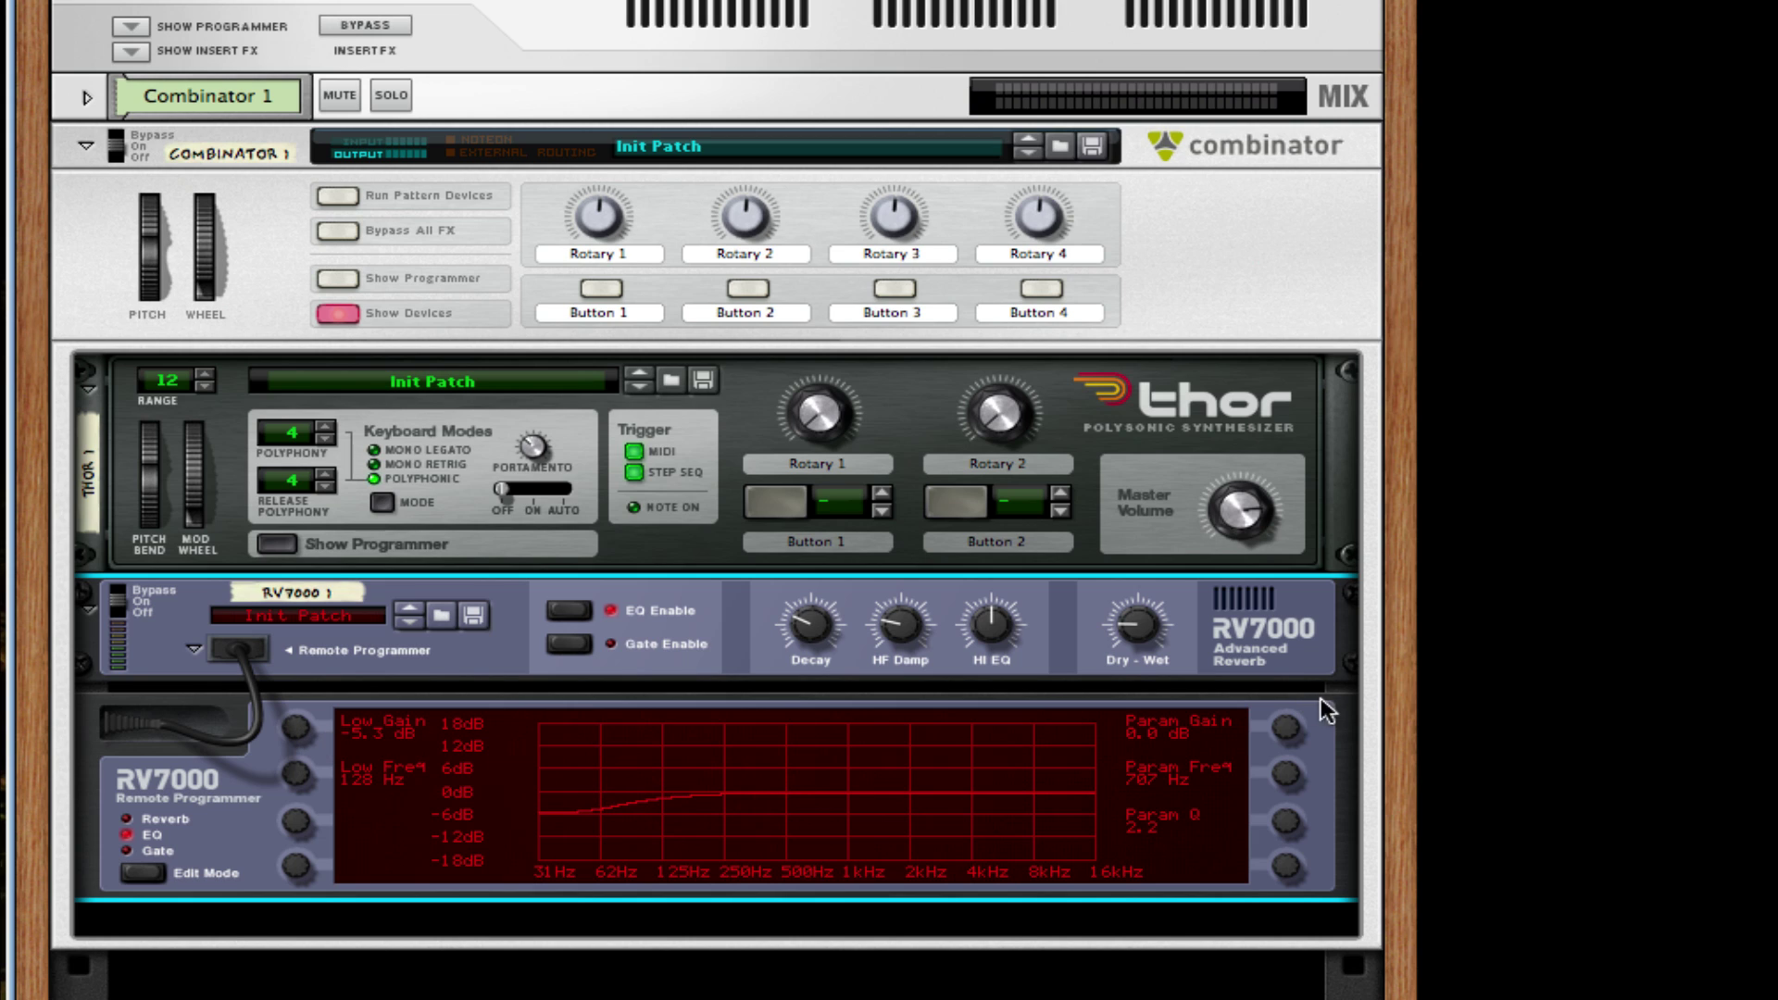
mouse_move(1290, 736)
mouse_down()
mouse_move(1294, 720)
mouse_move(1288, 761)
mouse_up()
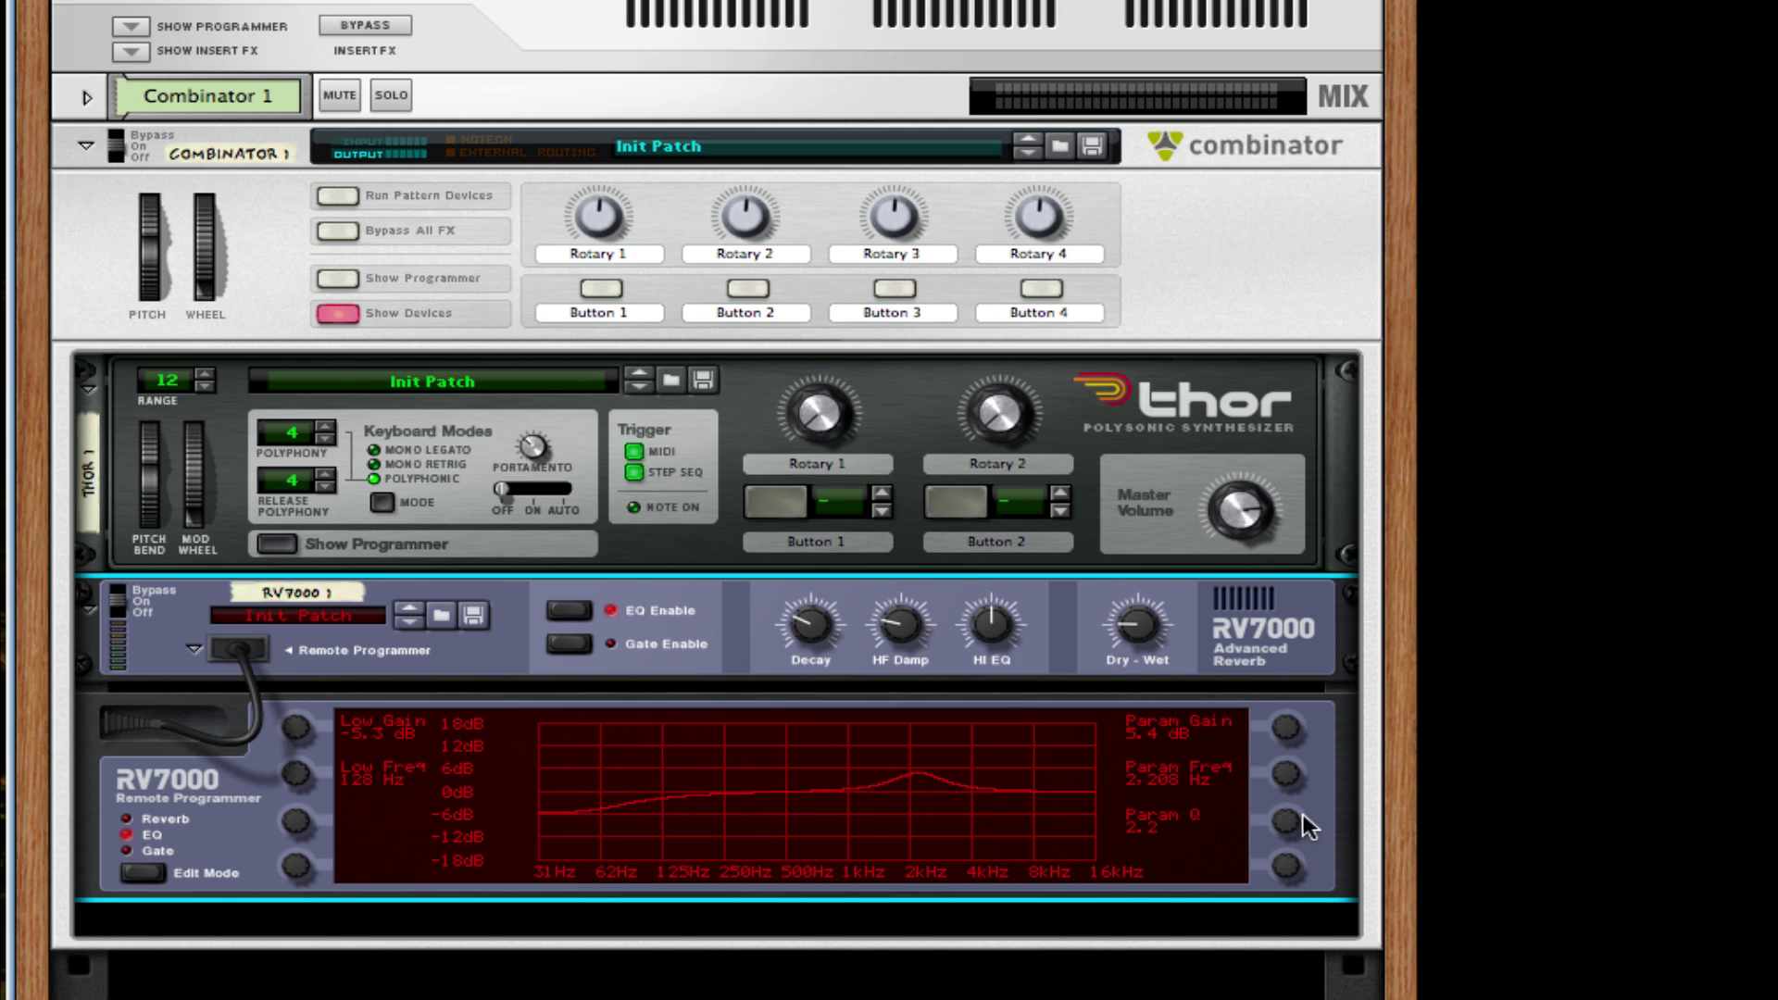
drag(1286, 839, 1272, 889)
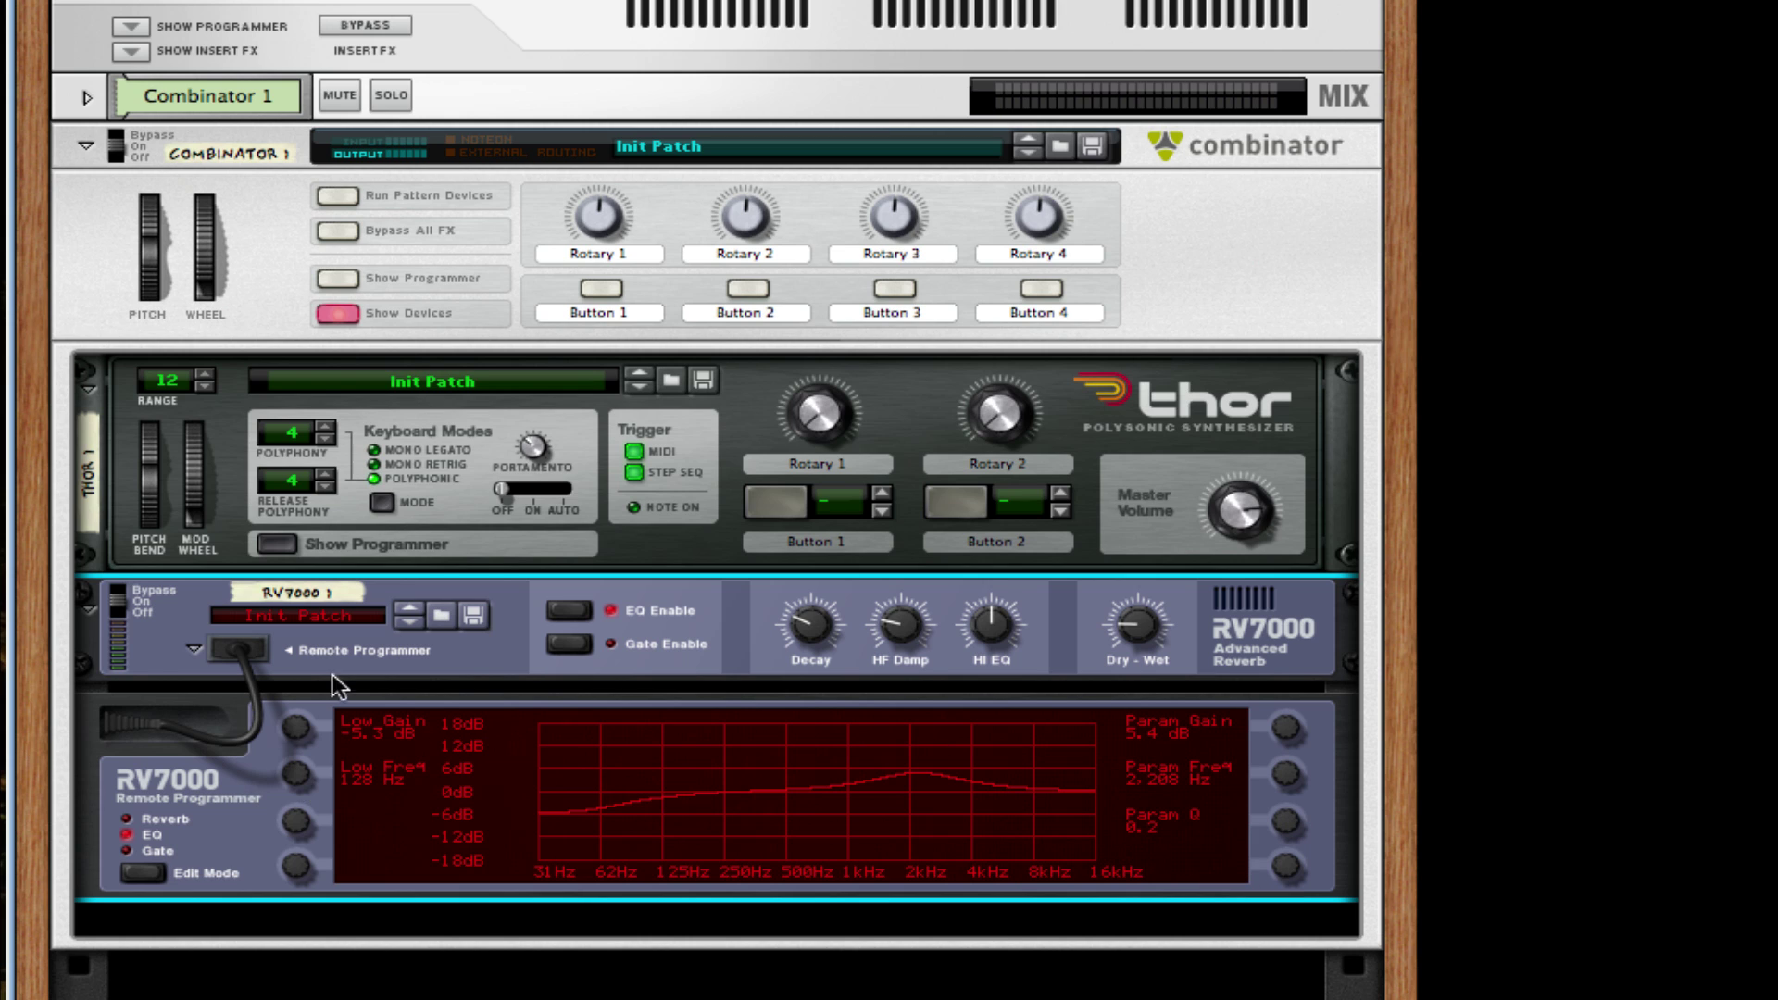
Add a Line 6 Bass Amp below the RV7000 reverb and switch on its compressor
right_click(502, 681)
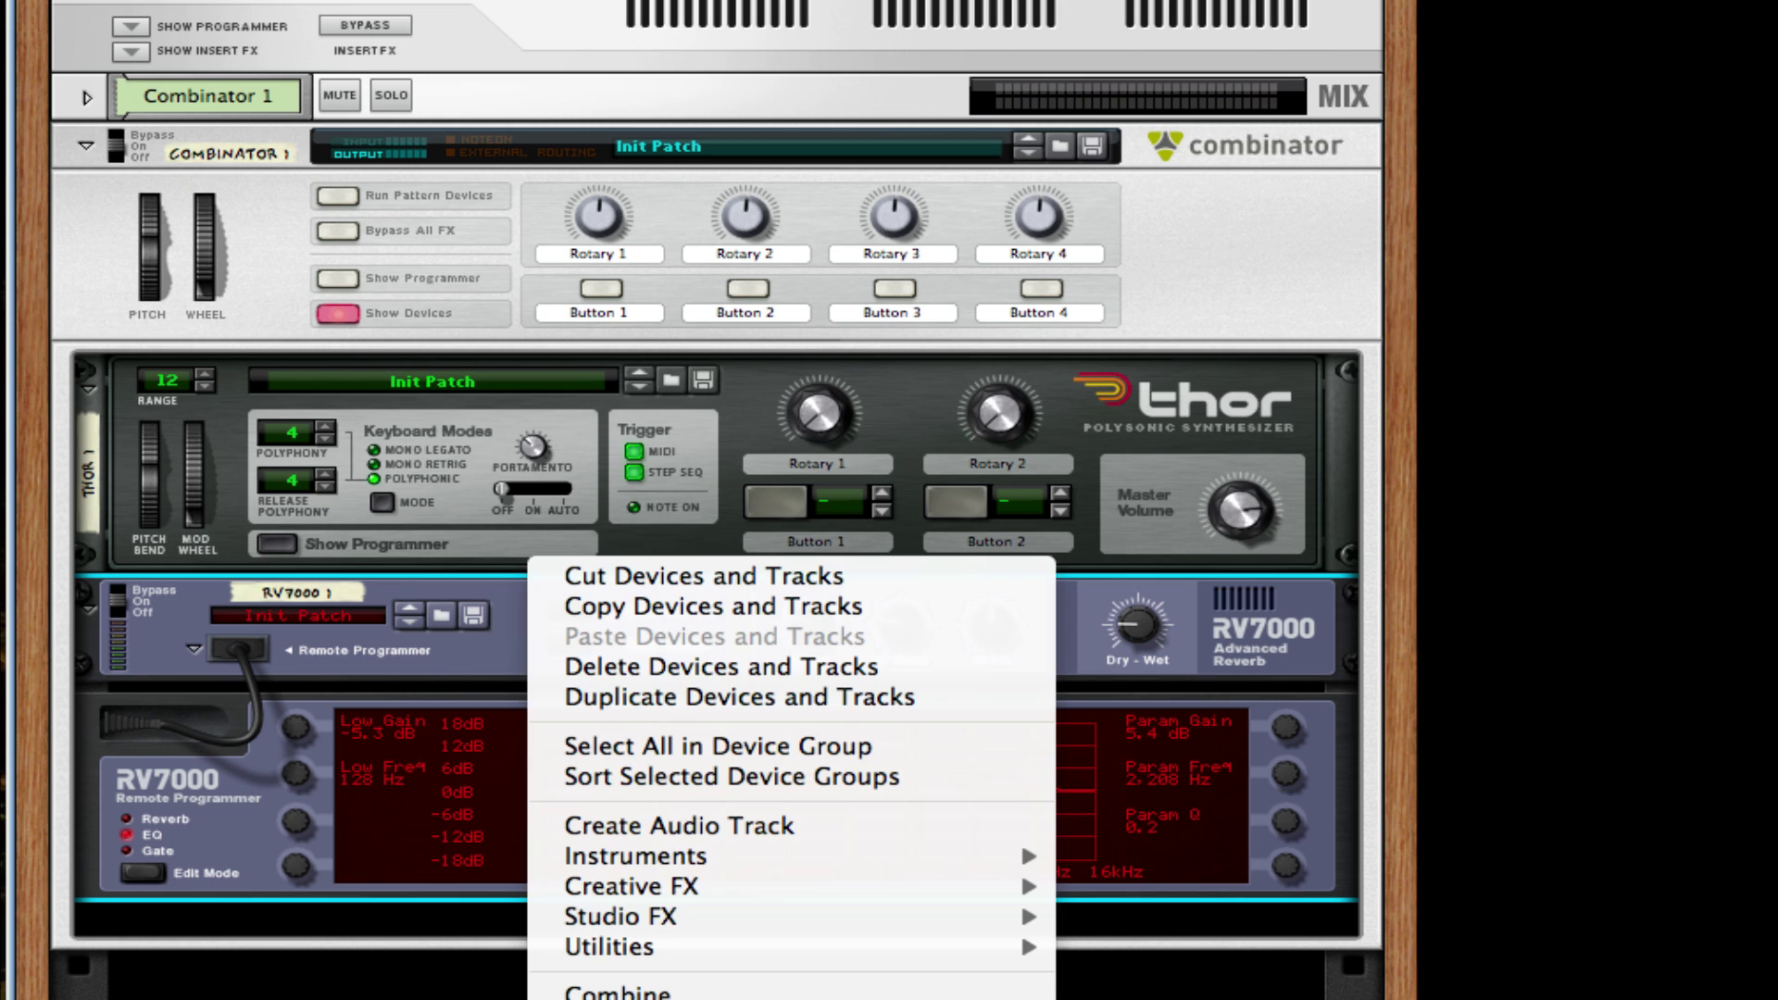
key(Escape)
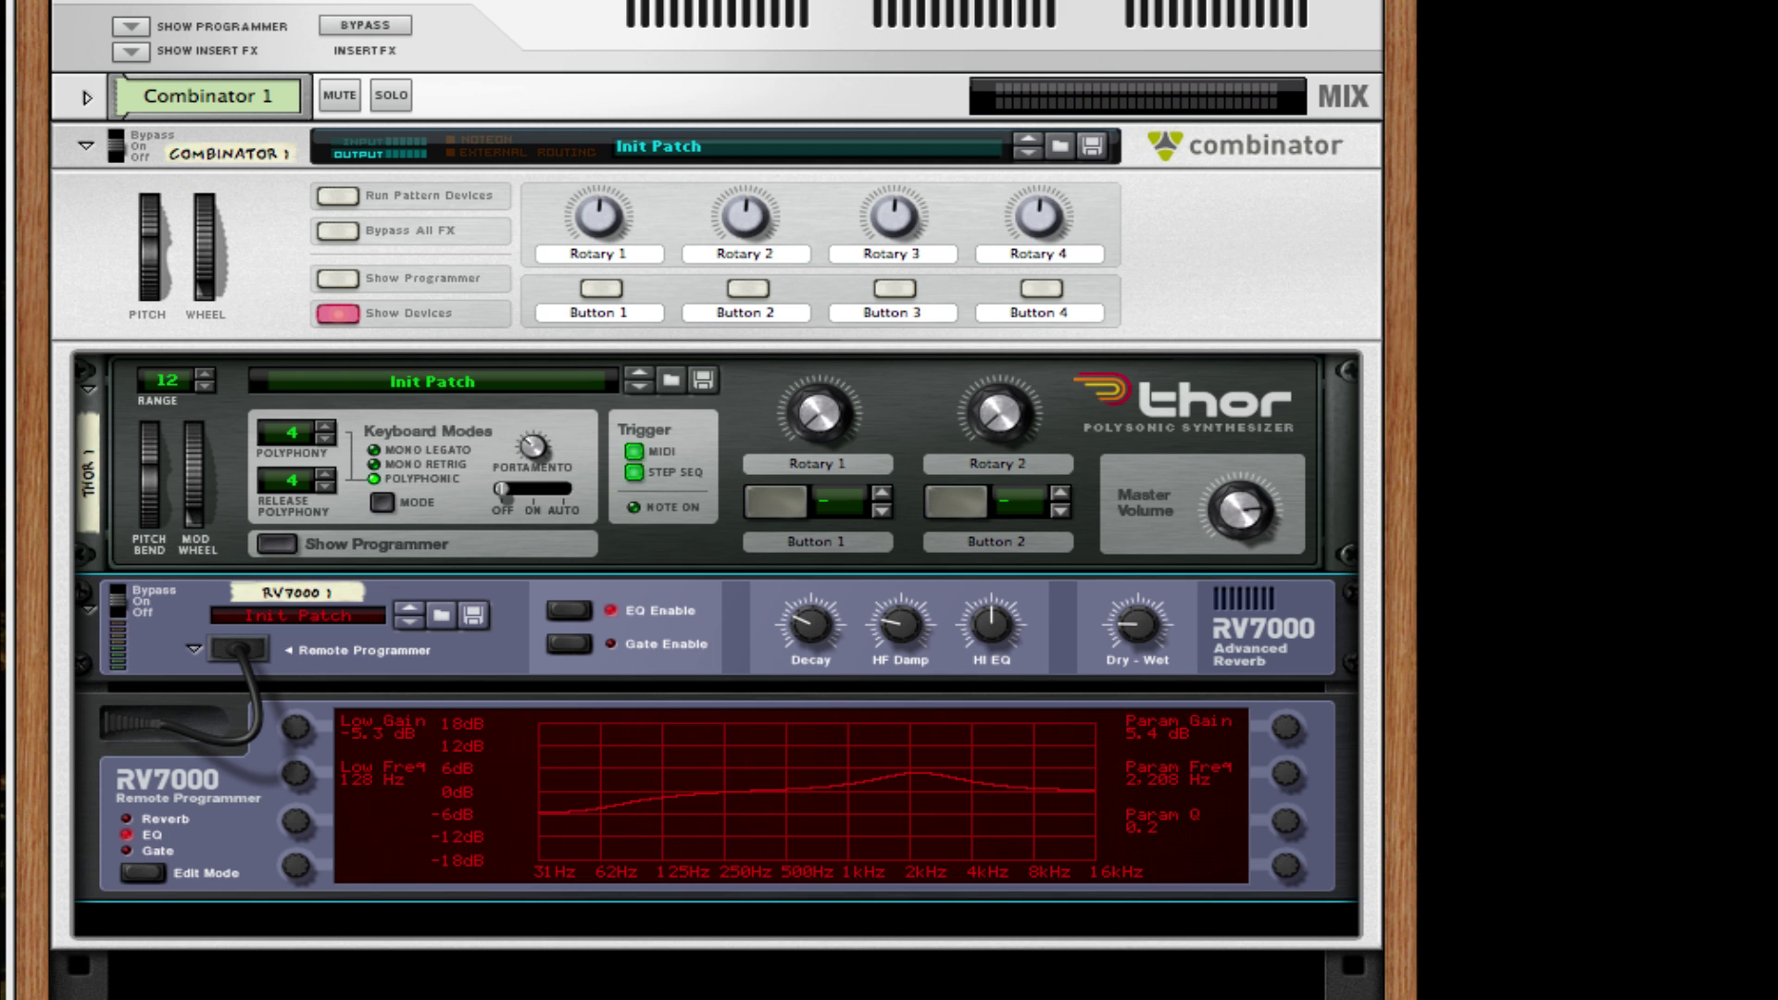
right_click(749, 770)
mouse_move(1036, 884)
mouse_move(1095, 635)
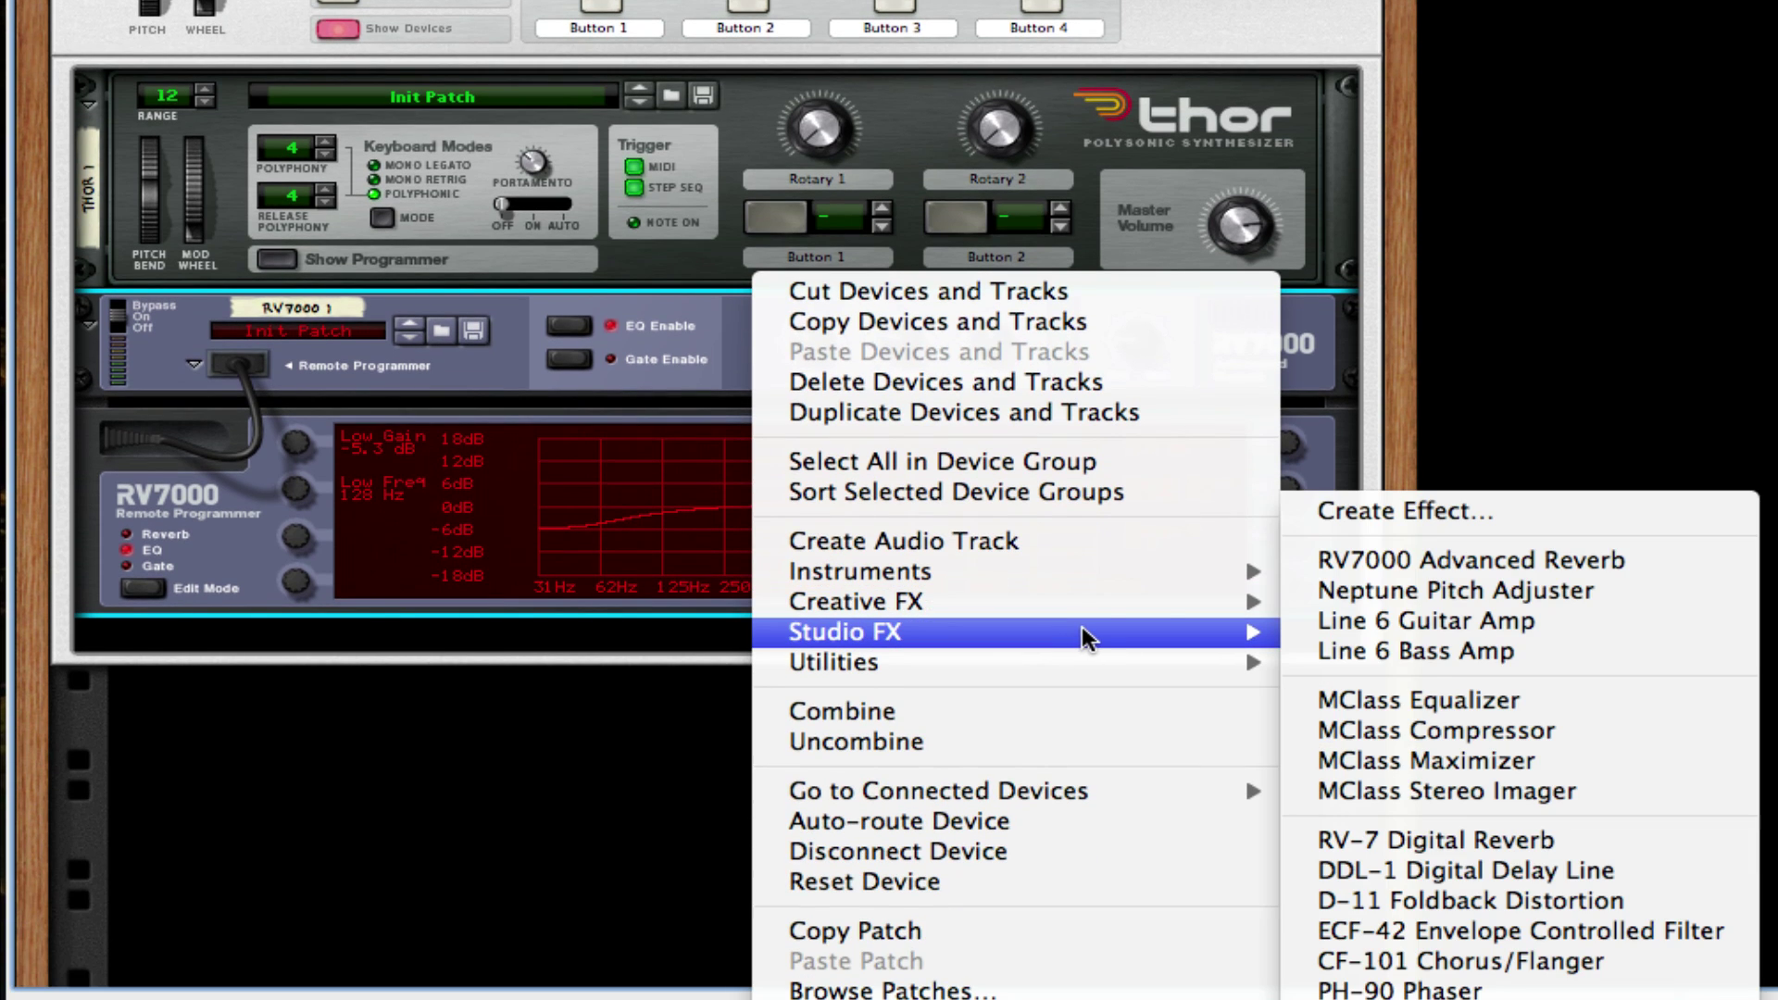
click(1431, 654)
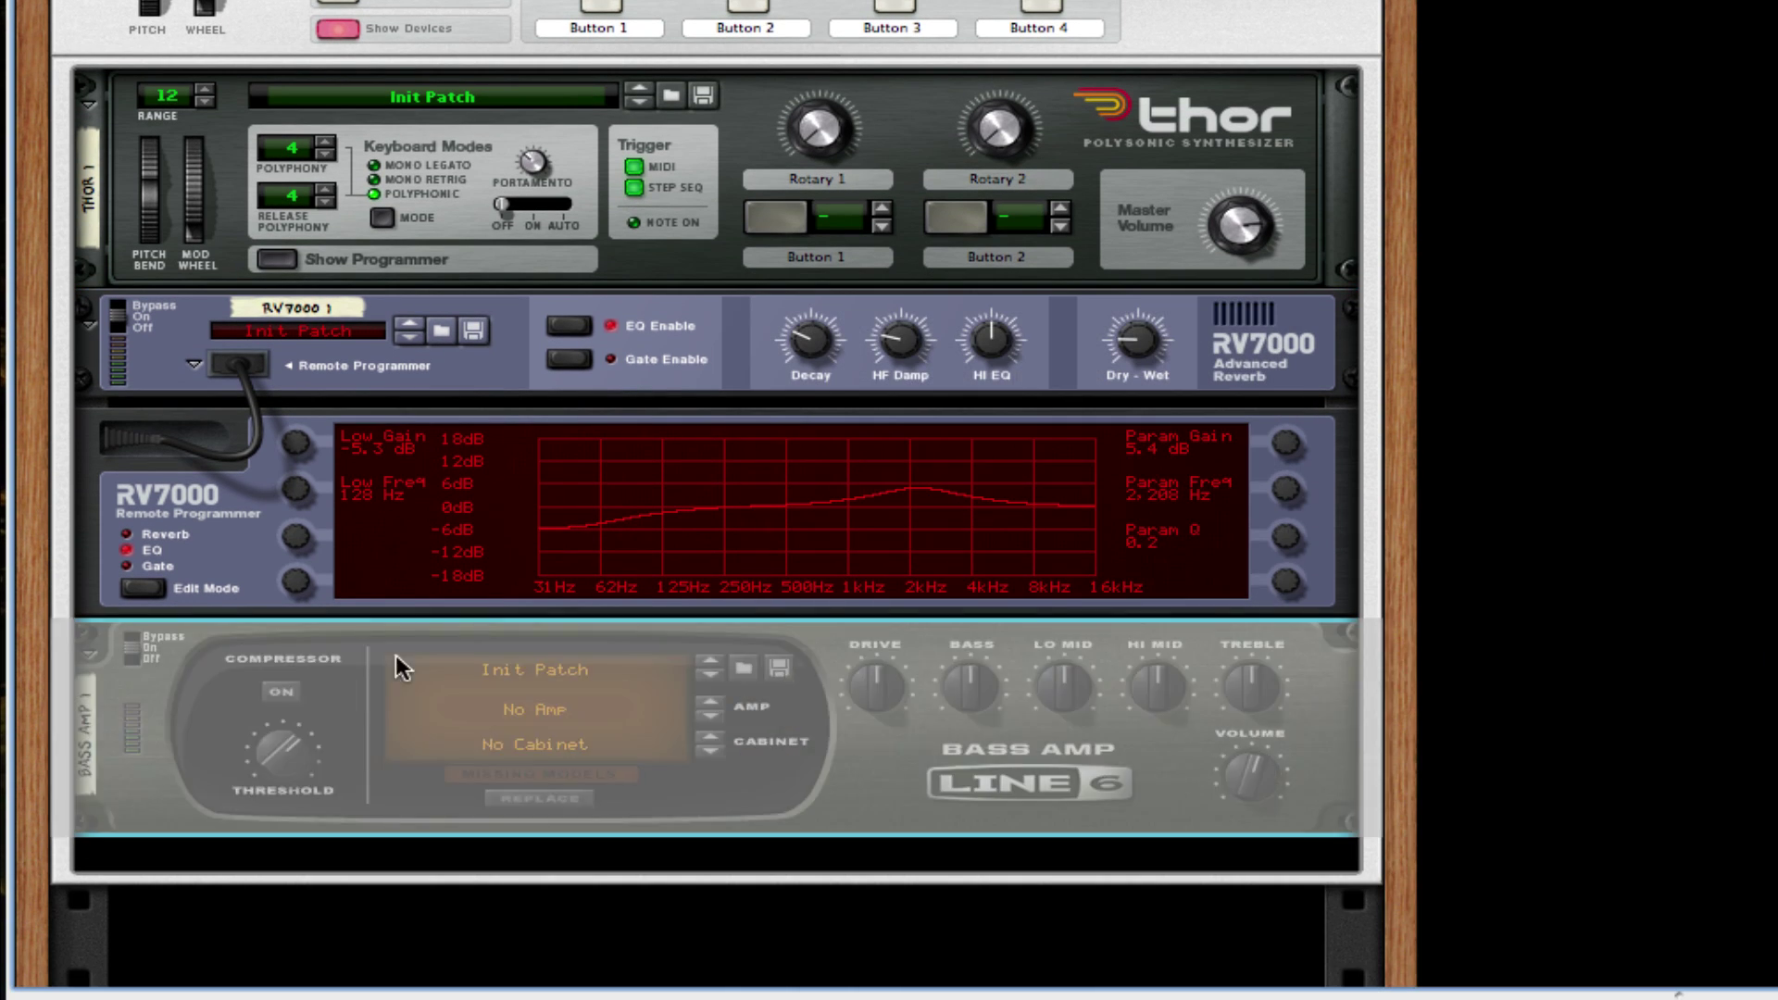
click(280, 692)
scroll(775, 693, down, 3)
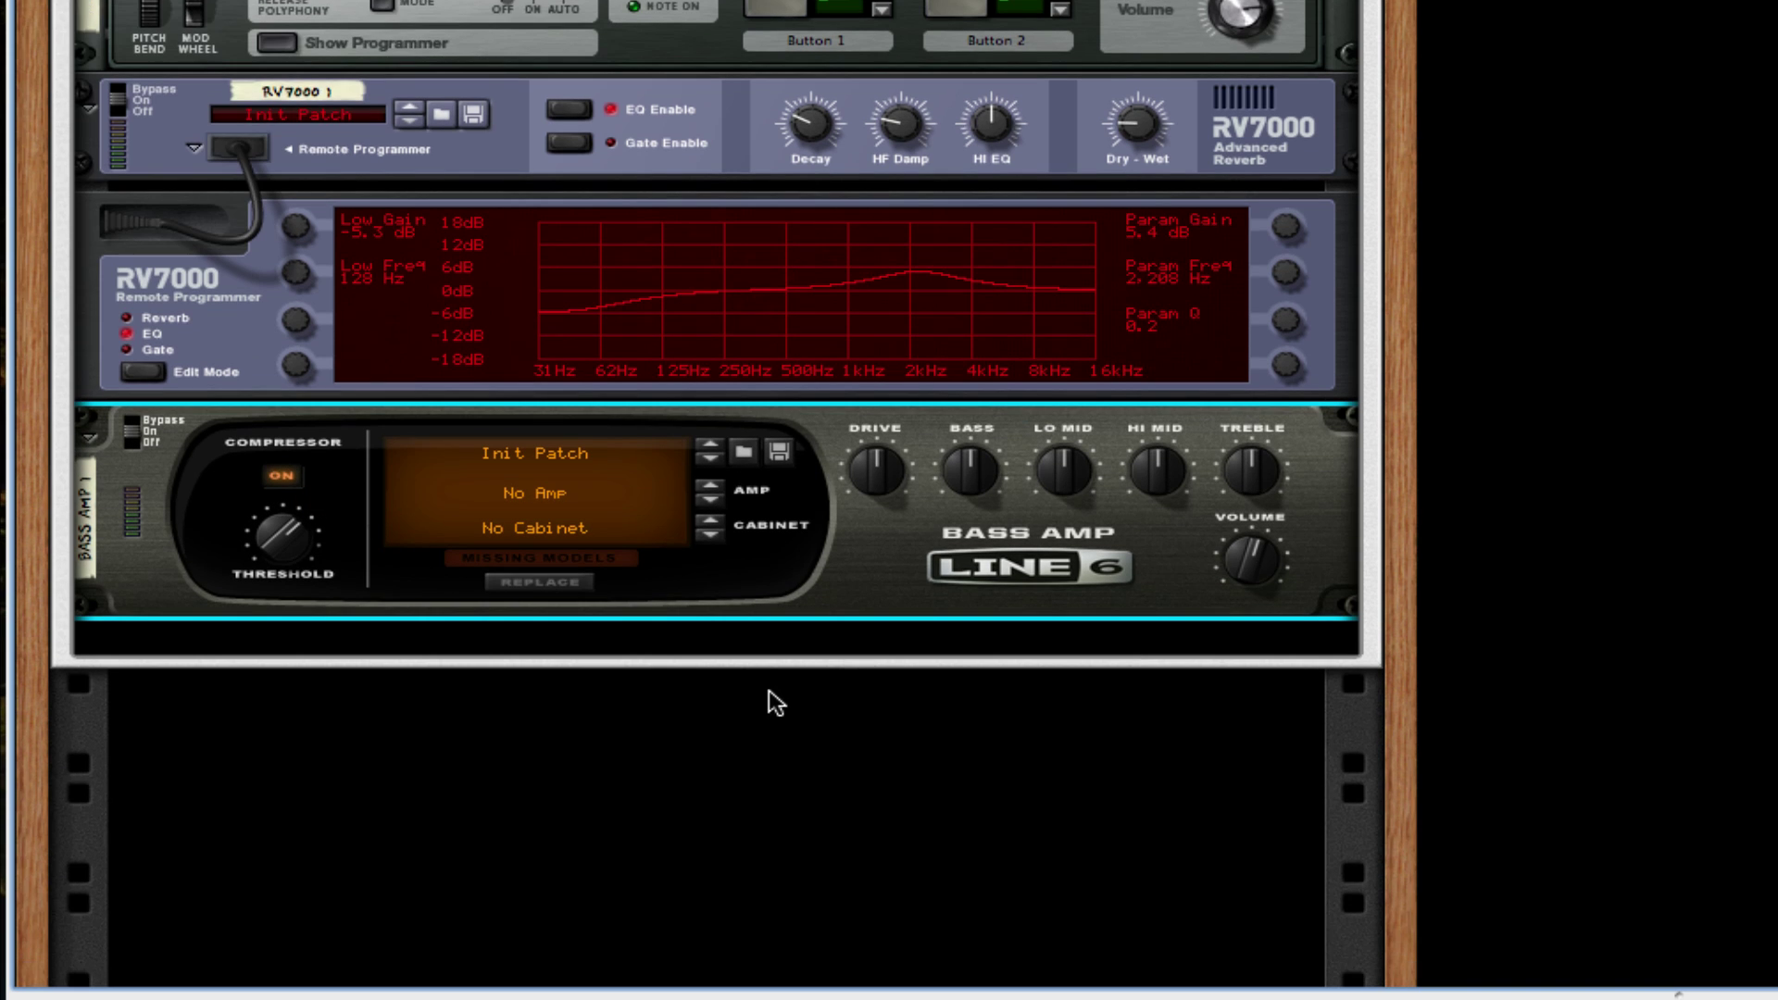
Add an MClass Equalizer after the Bass Amp and enable its low cut
right_click(1232, 557)
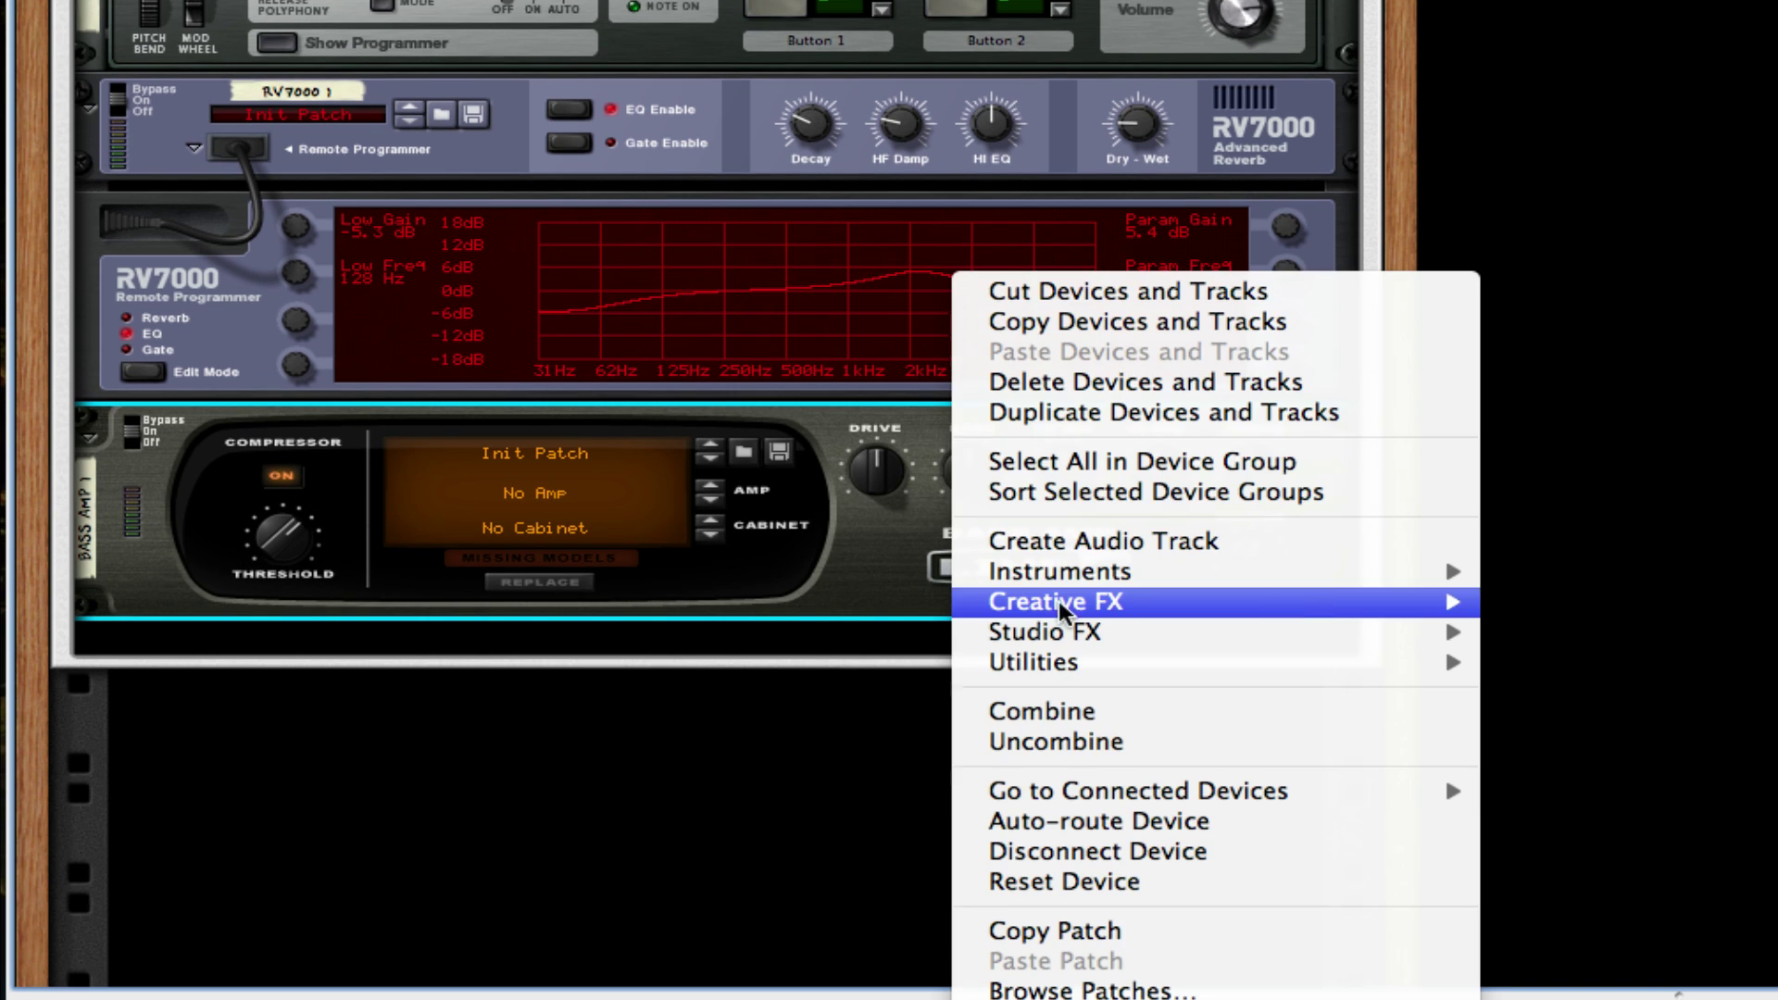
mouse_move(1330, 630)
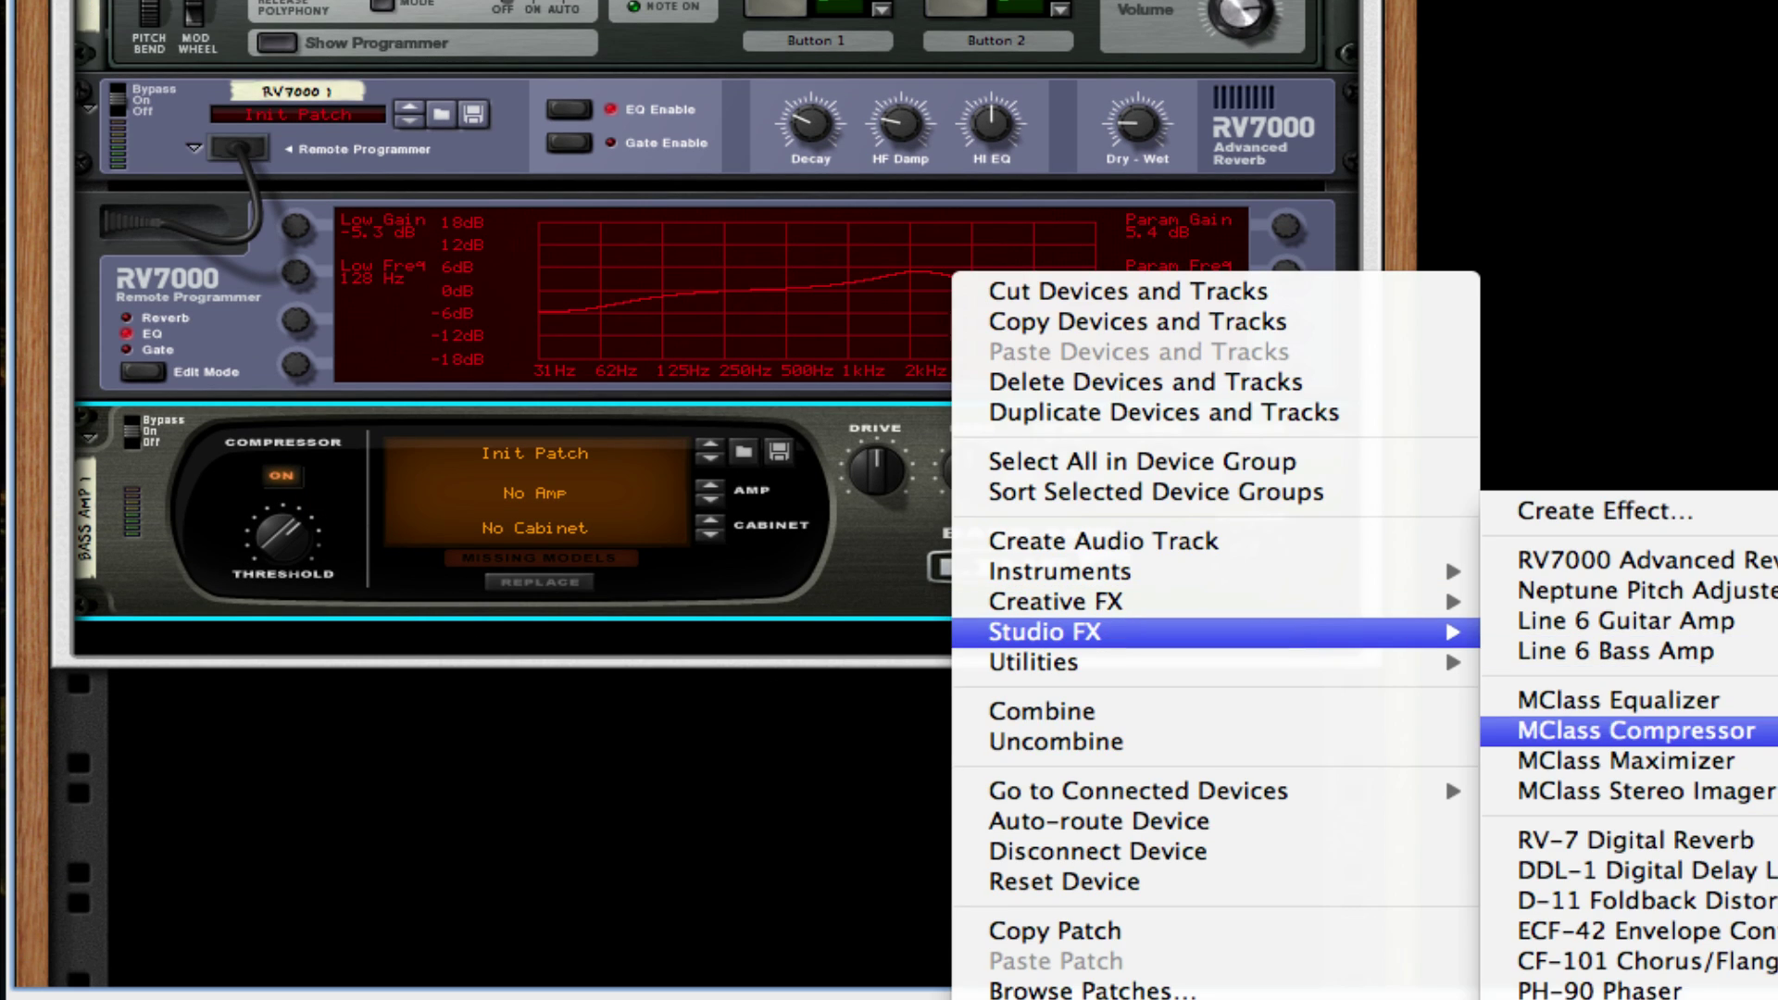
click(1630, 700)
scroll(524, 593, down, 3)
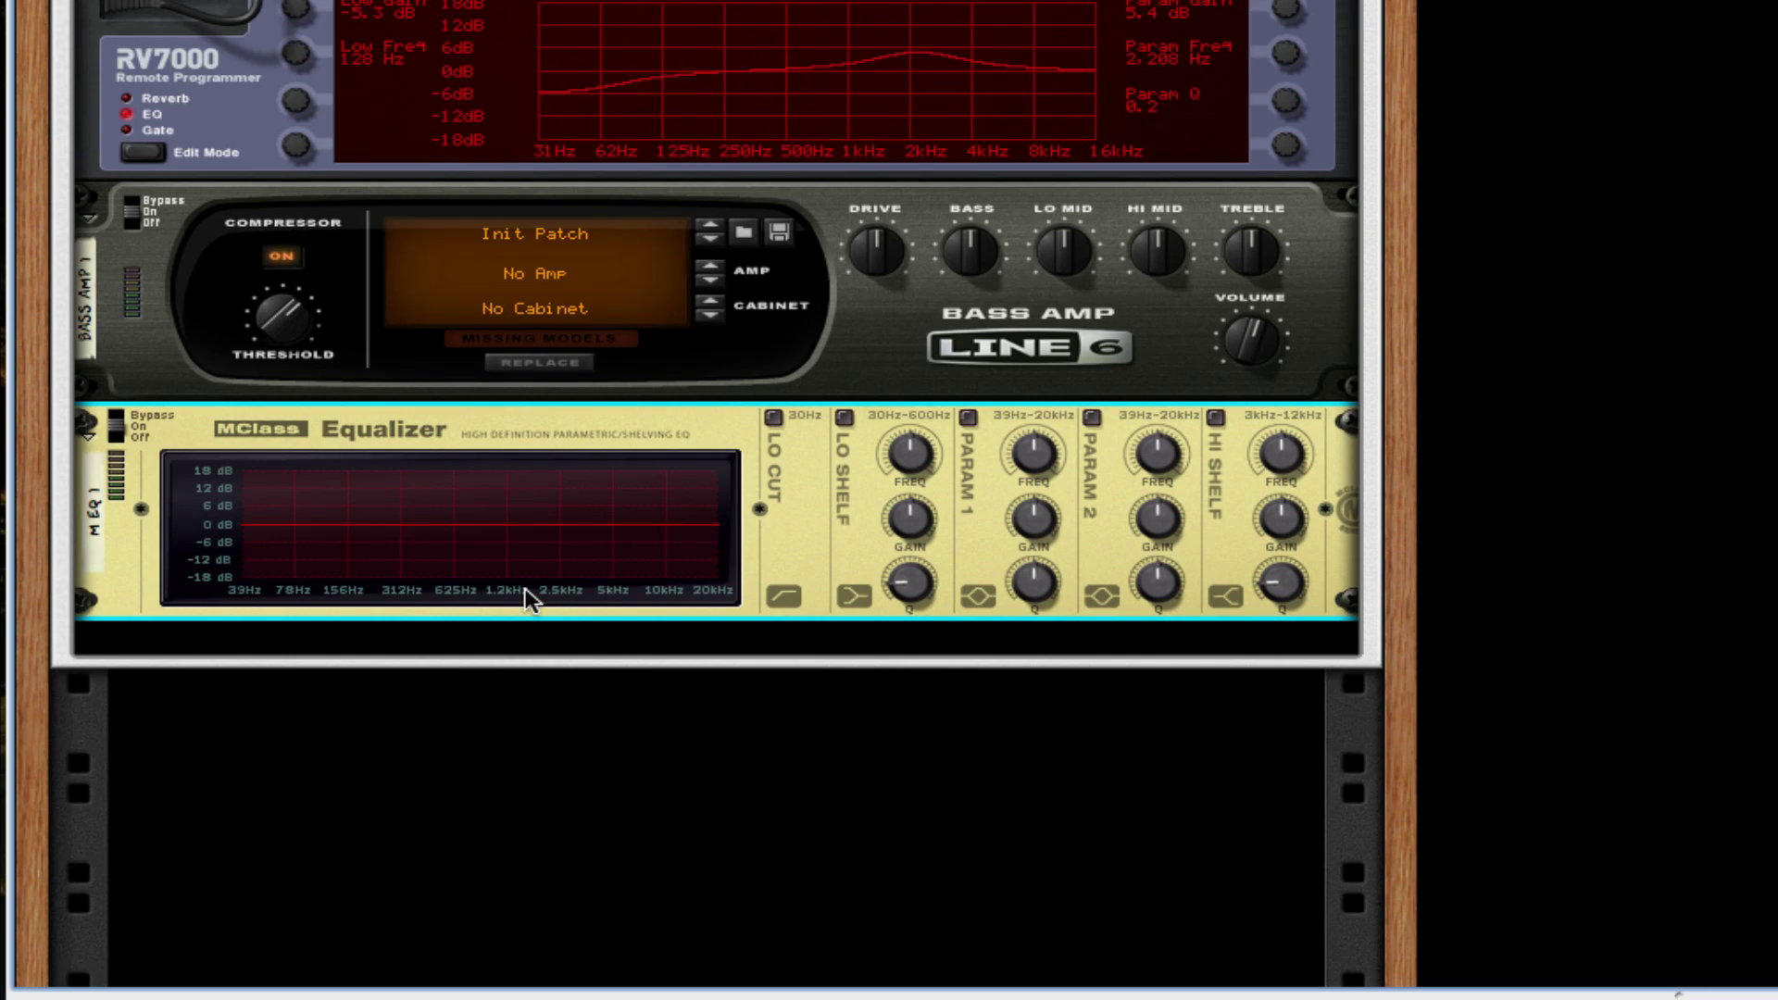
click(773, 417)
Cut two narrow EQ notches near 250 Hz and 1 kHz, the second at -18.3 dB
drag(1045, 450, 1055, 815)
drag(1045, 579, 1044, 566)
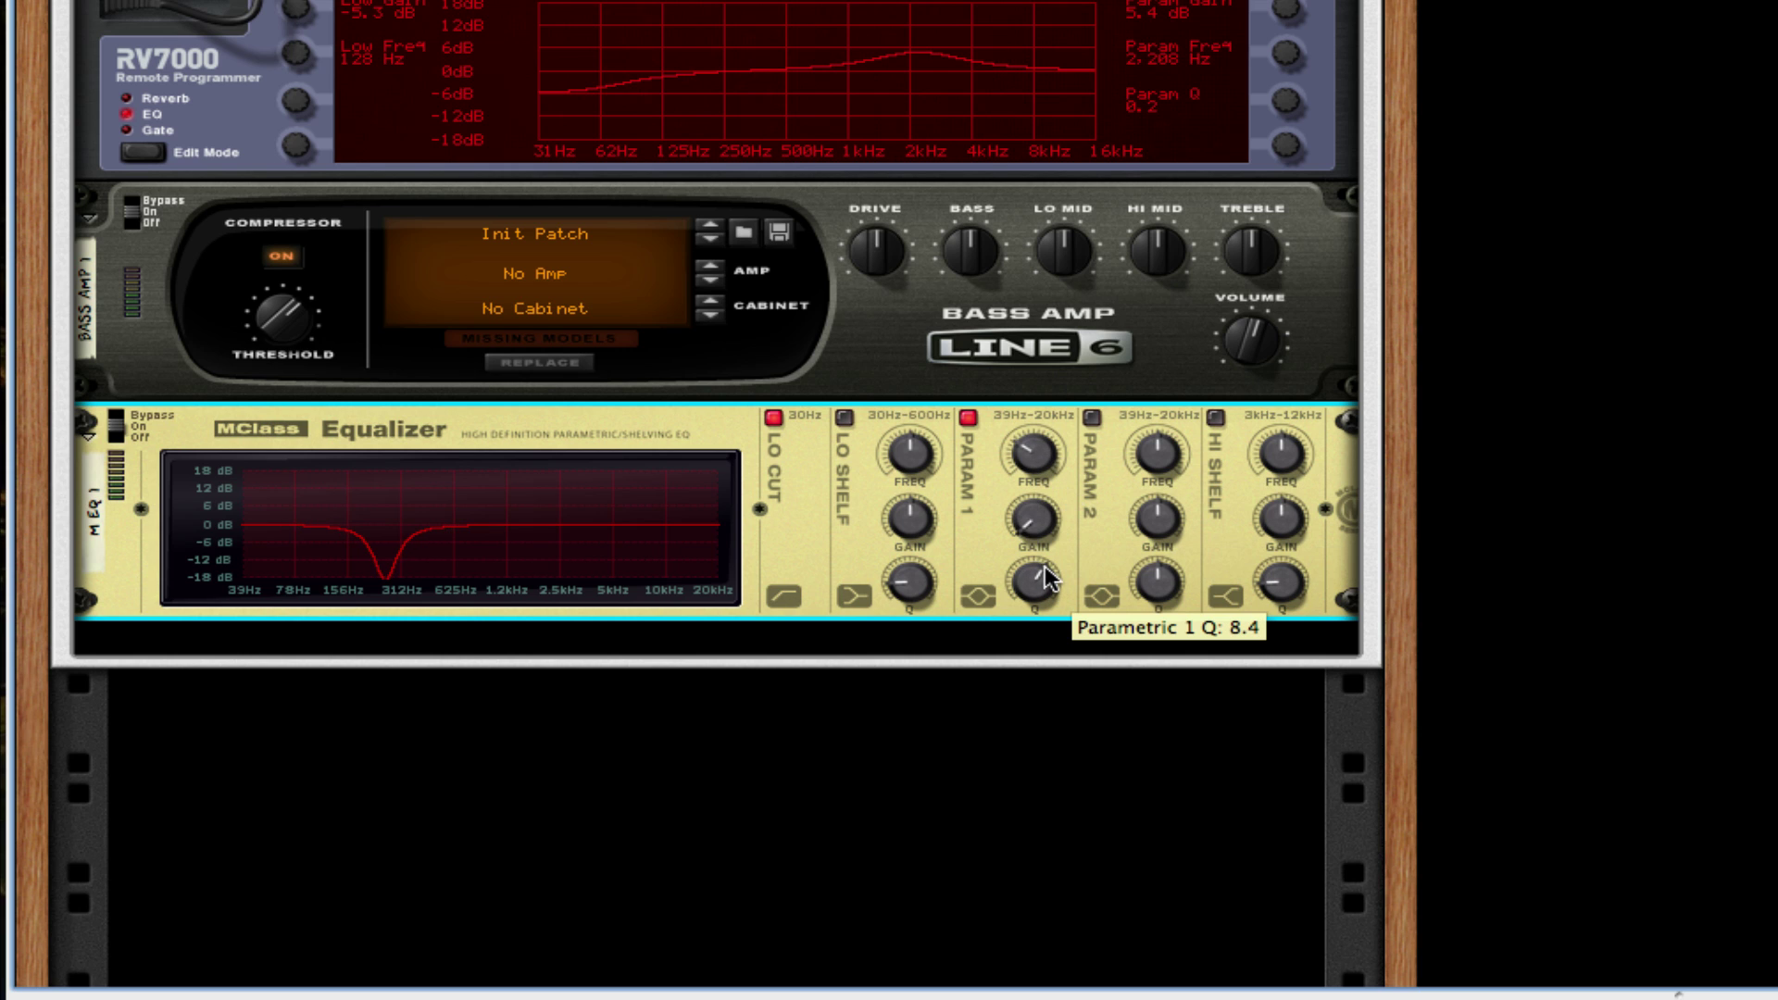
click(1093, 417)
drag(1152, 451, 1147, 688)
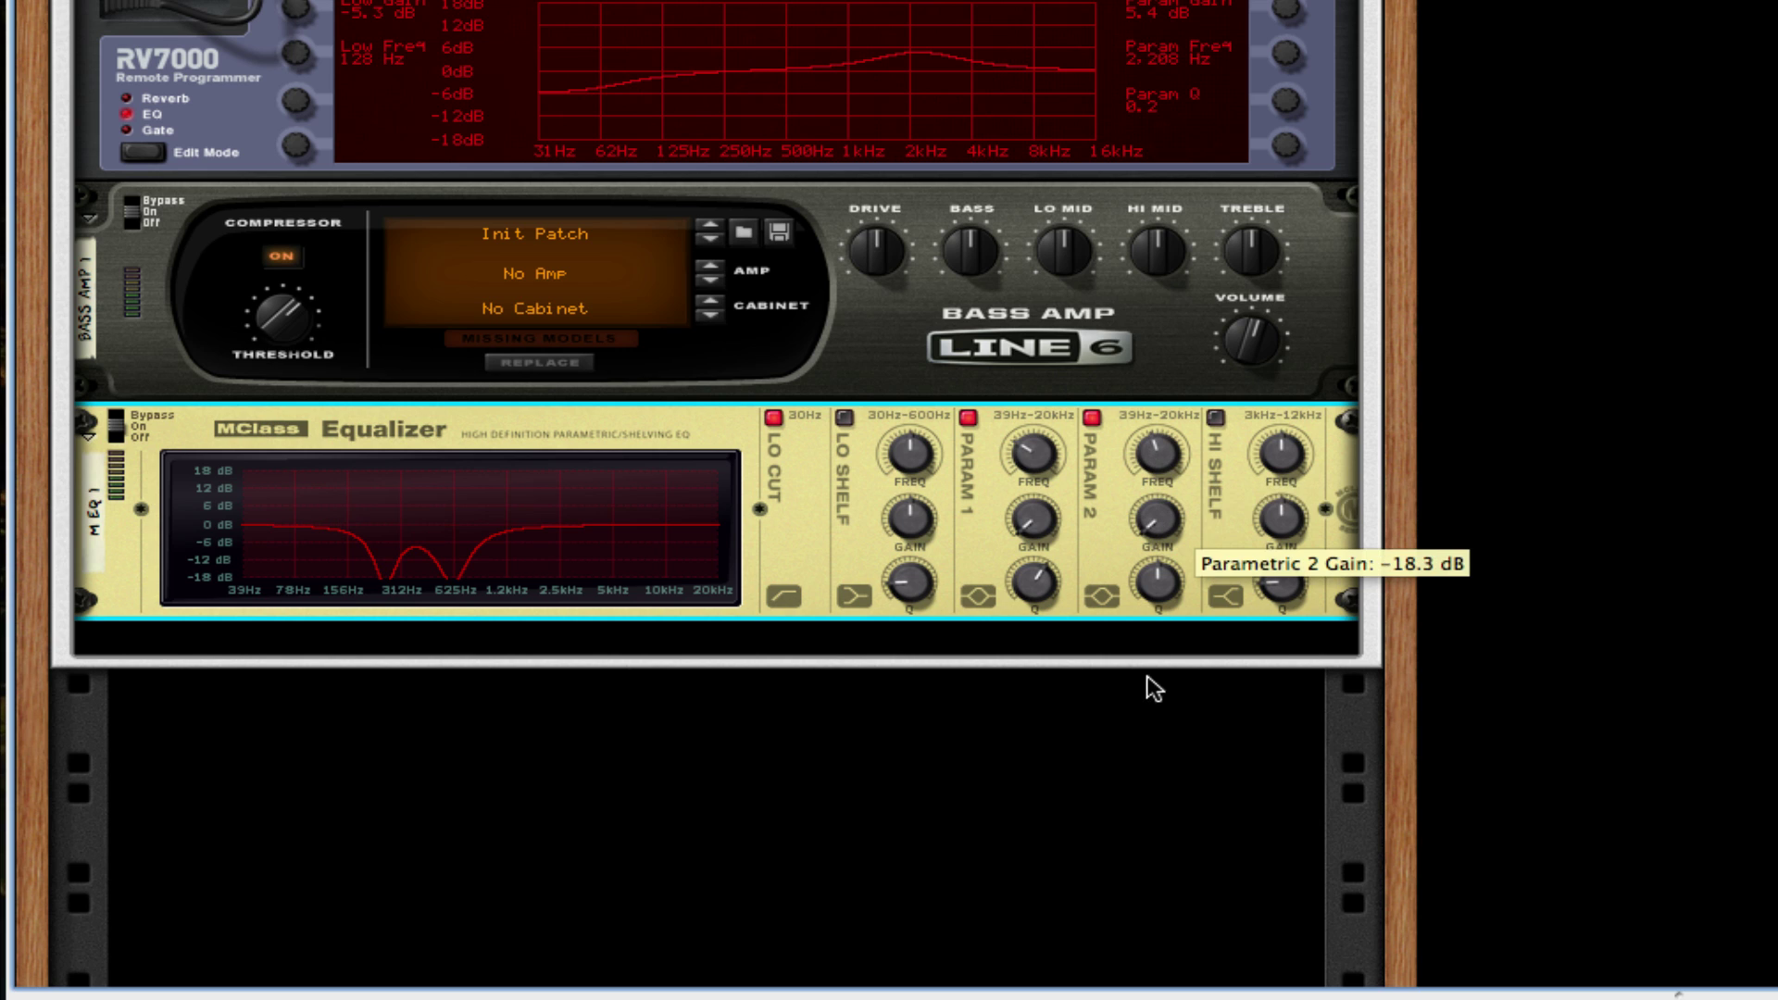
drag(1163, 459, 1160, 441)
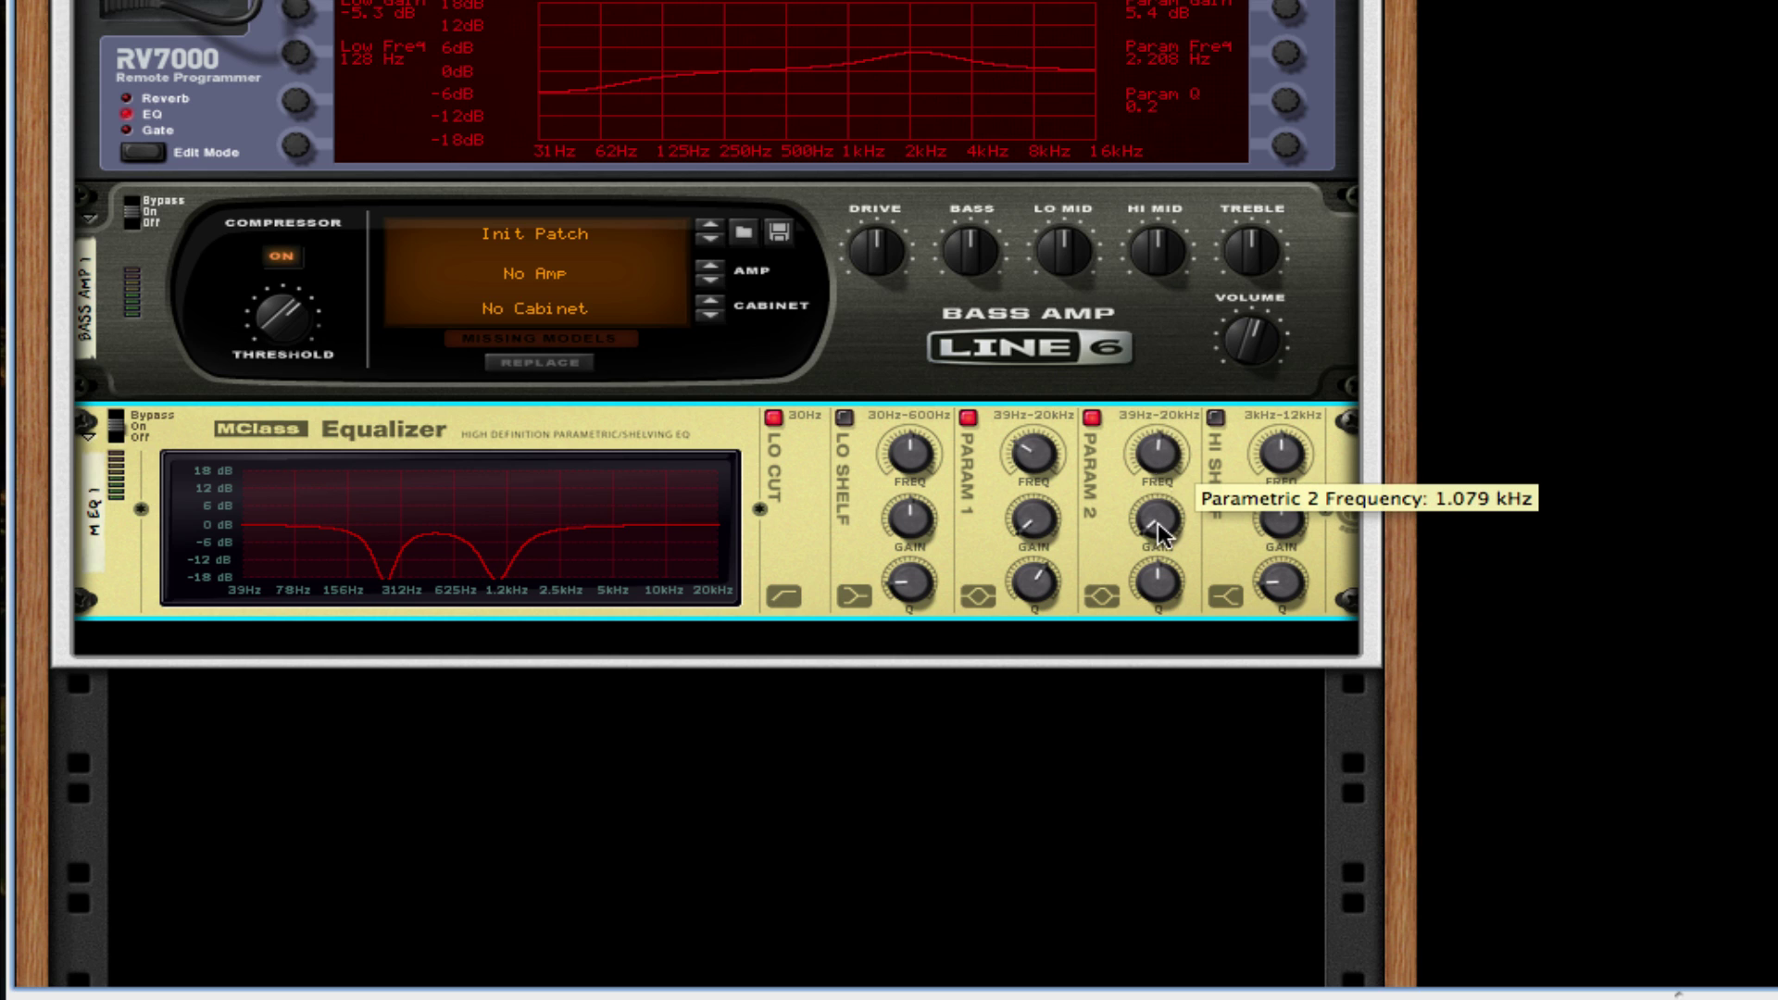
mouse_move(1165, 579)
drag(1165, 579, 1163, 557)
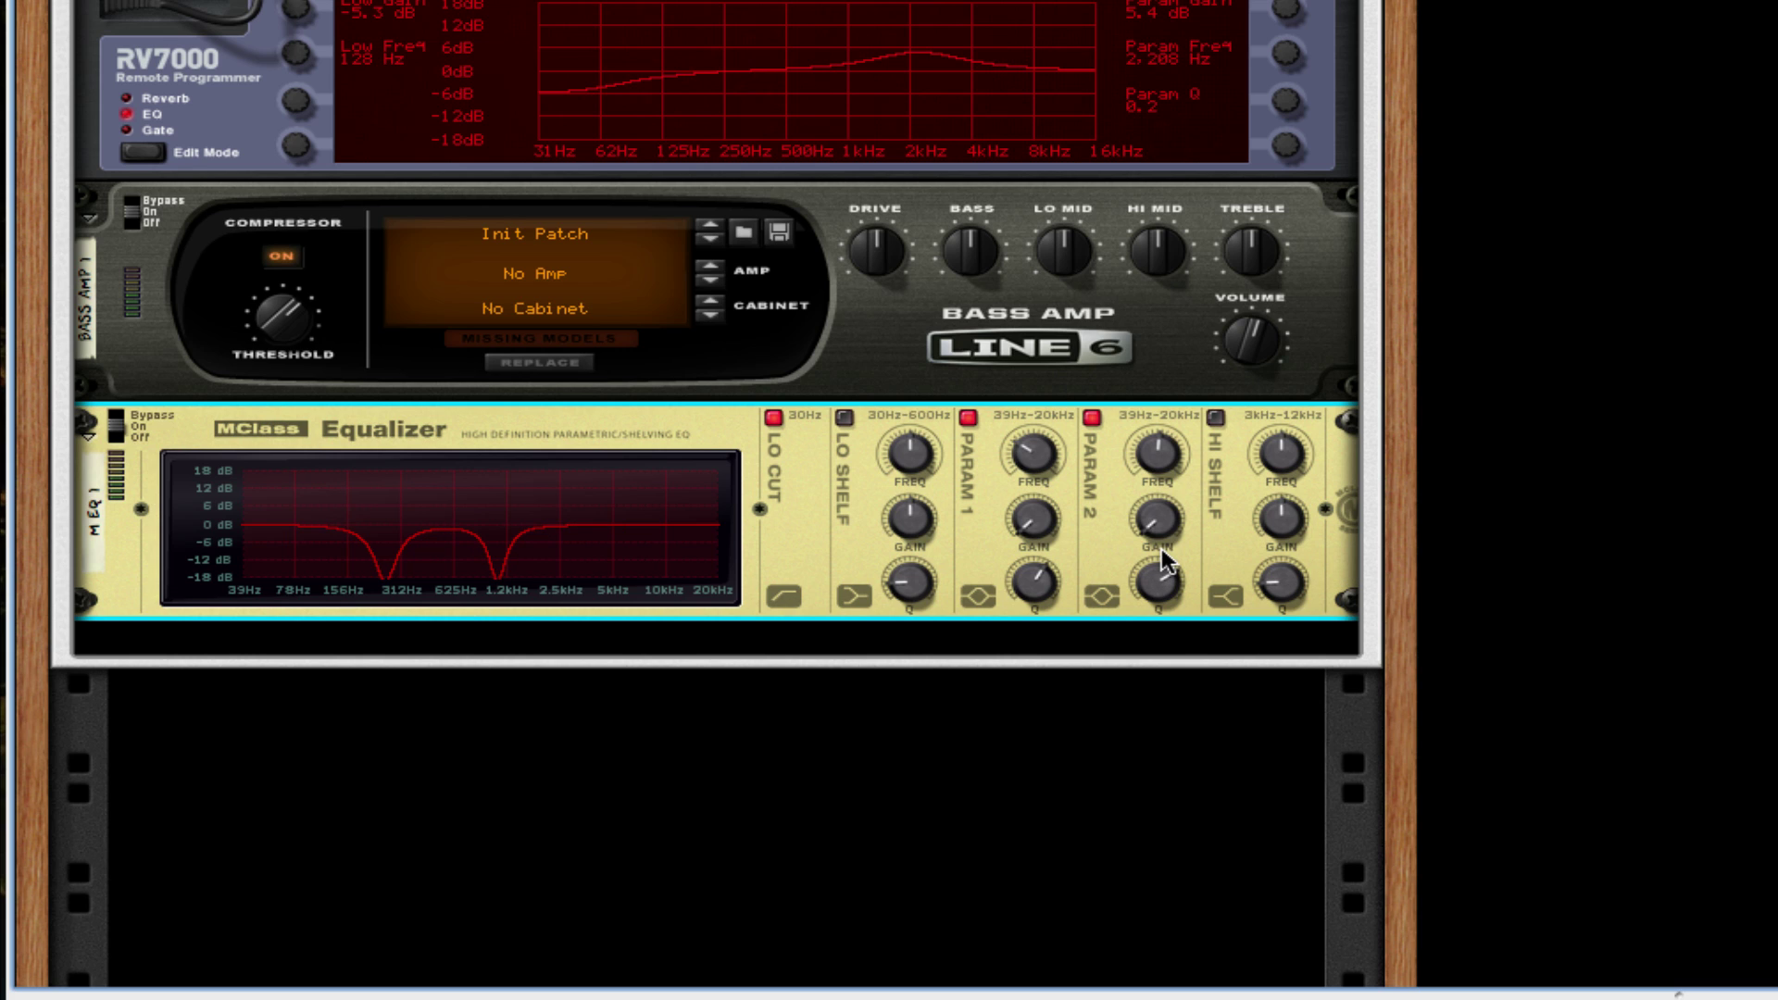
Enable the high shelf at about 5 kHz with Q 0.50
click(1214, 423)
drag(1279, 452, 1285, 504)
drag(1279, 576, 1306, 714)
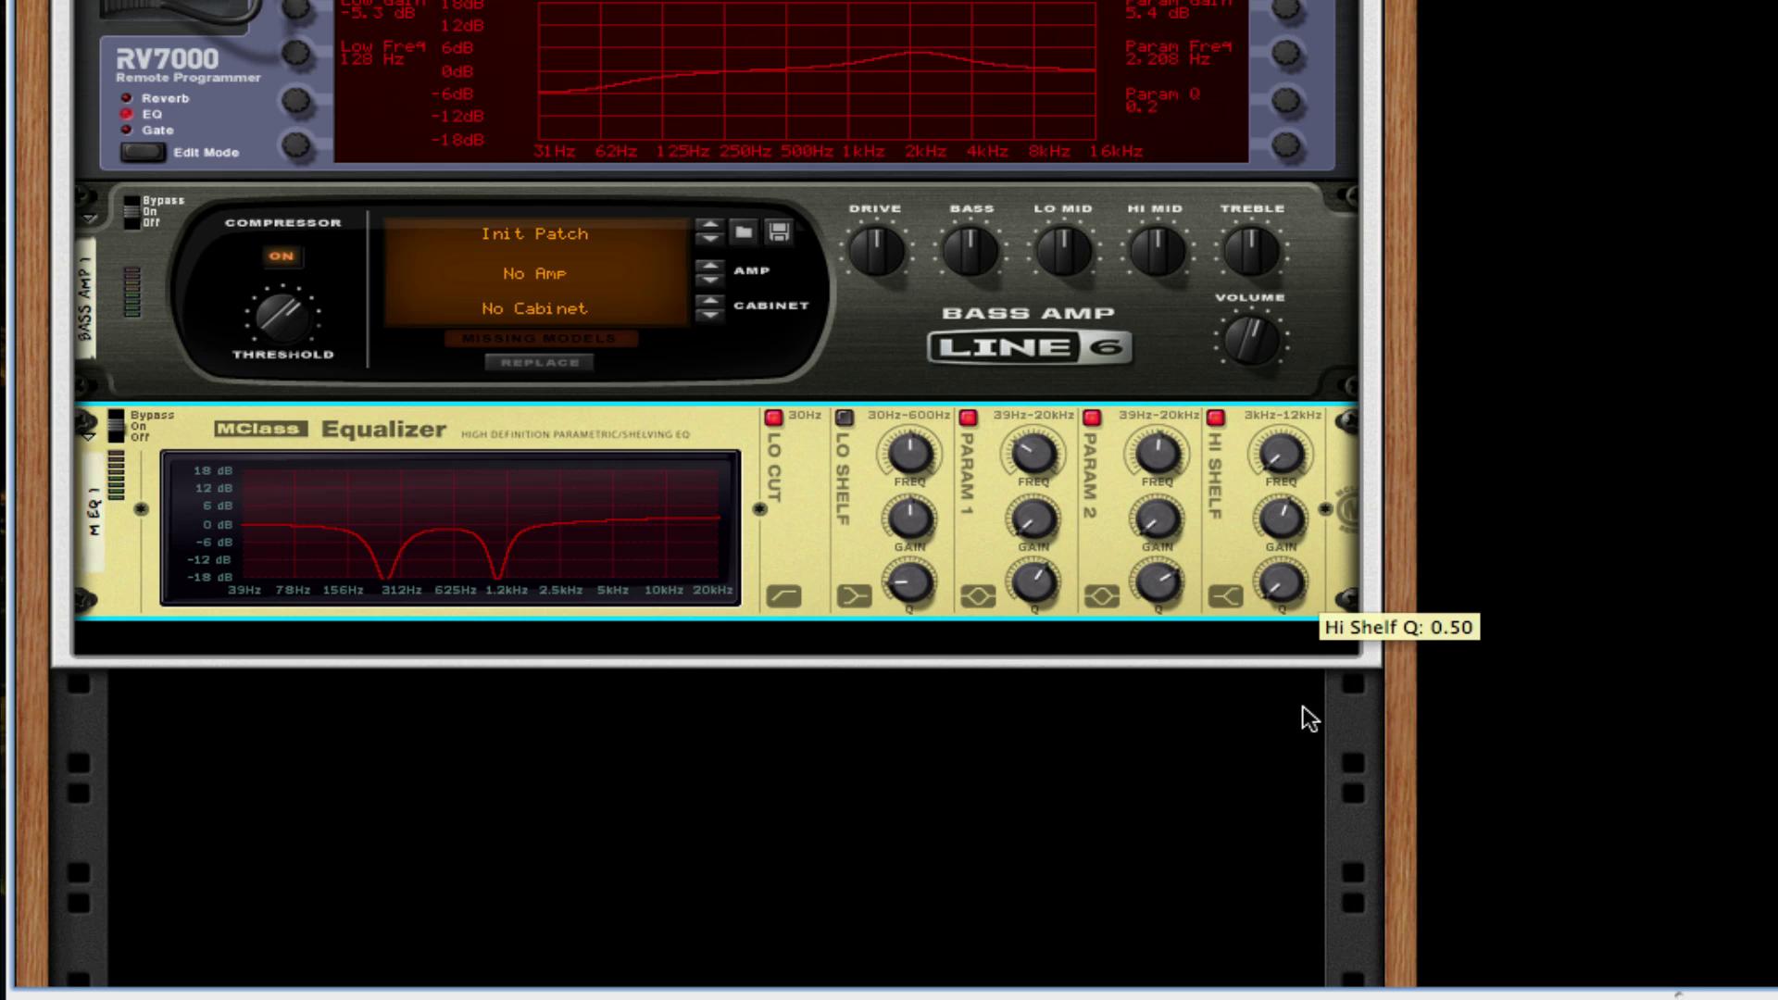
Insert a Saturation Knob below the MClass Equalizer, set to KEEP LOW with saturation 0.7
right_click(805, 489)
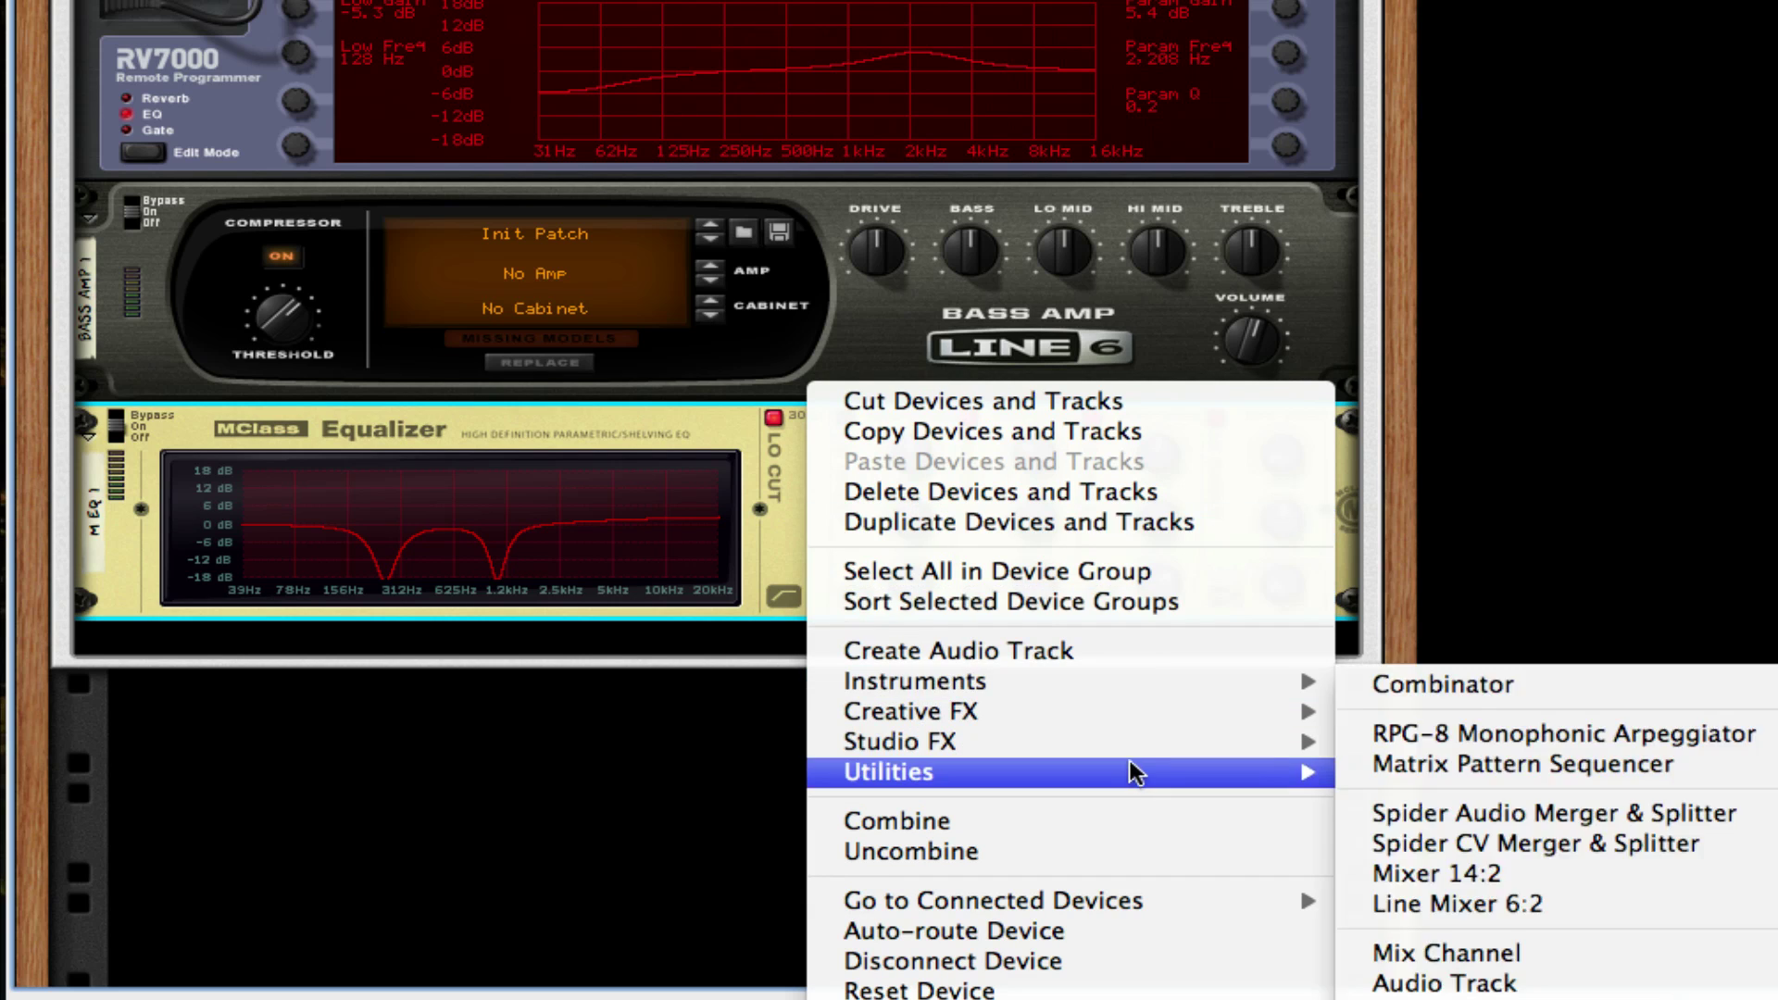
mouse_move(1138, 746)
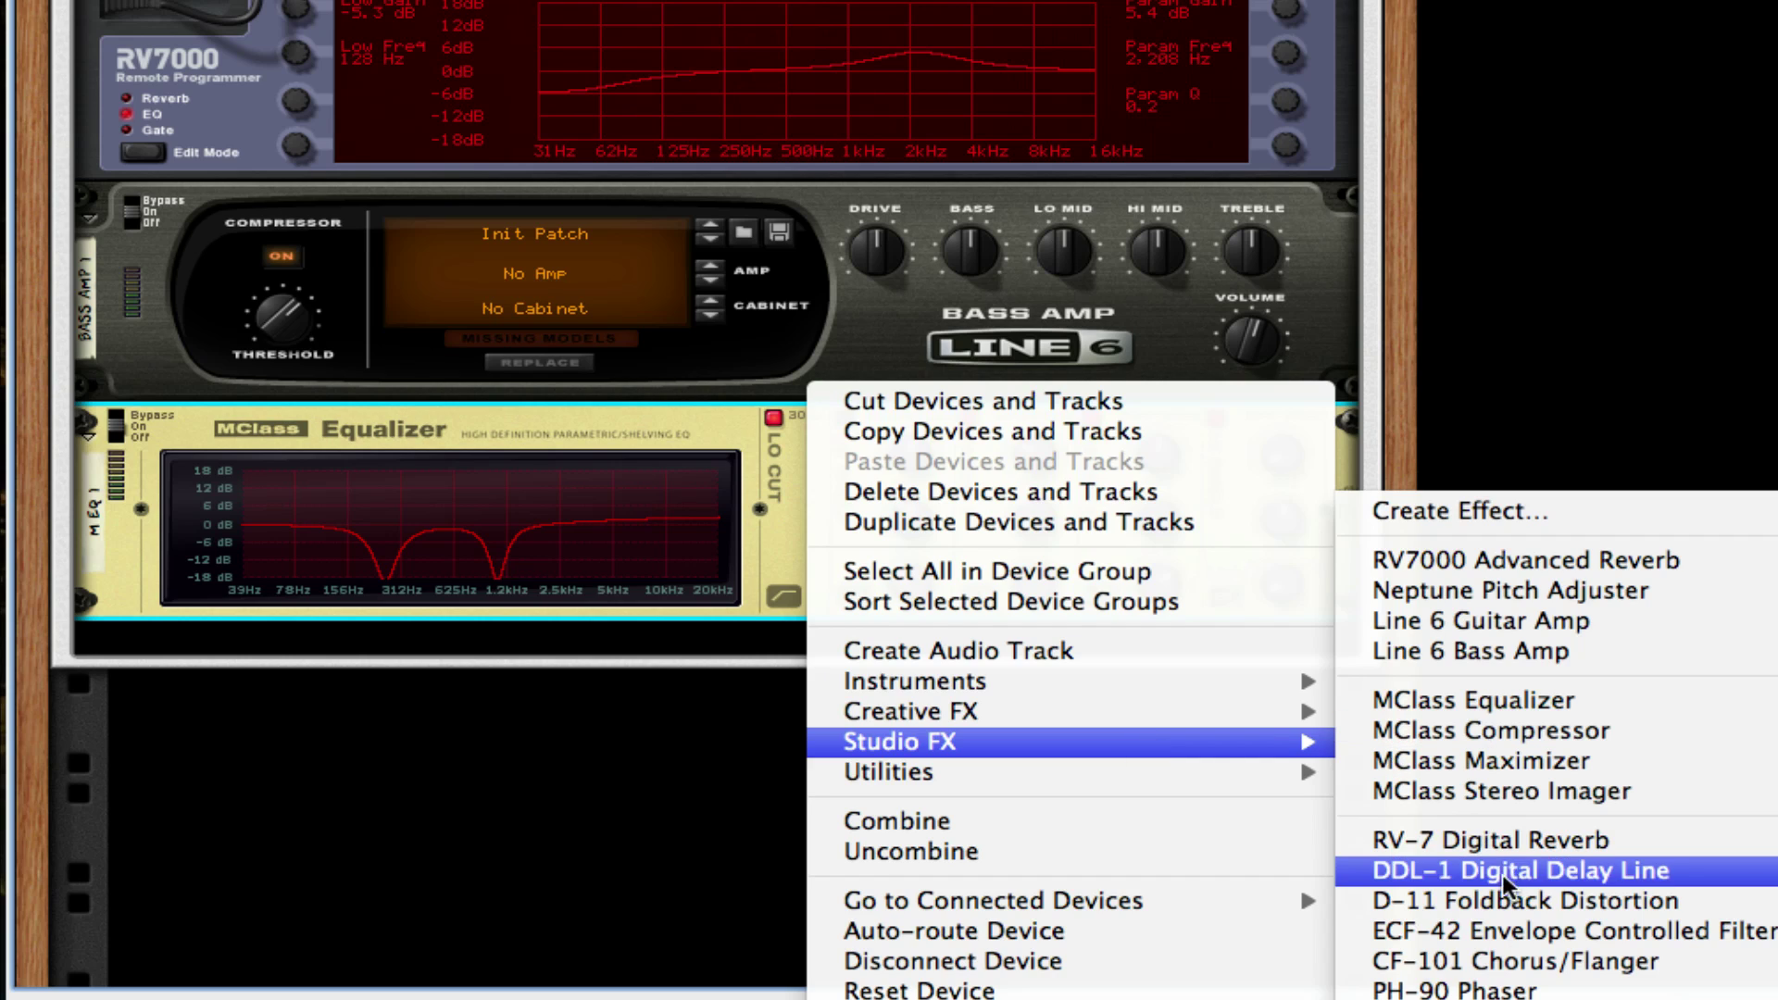
click(1482, 999)
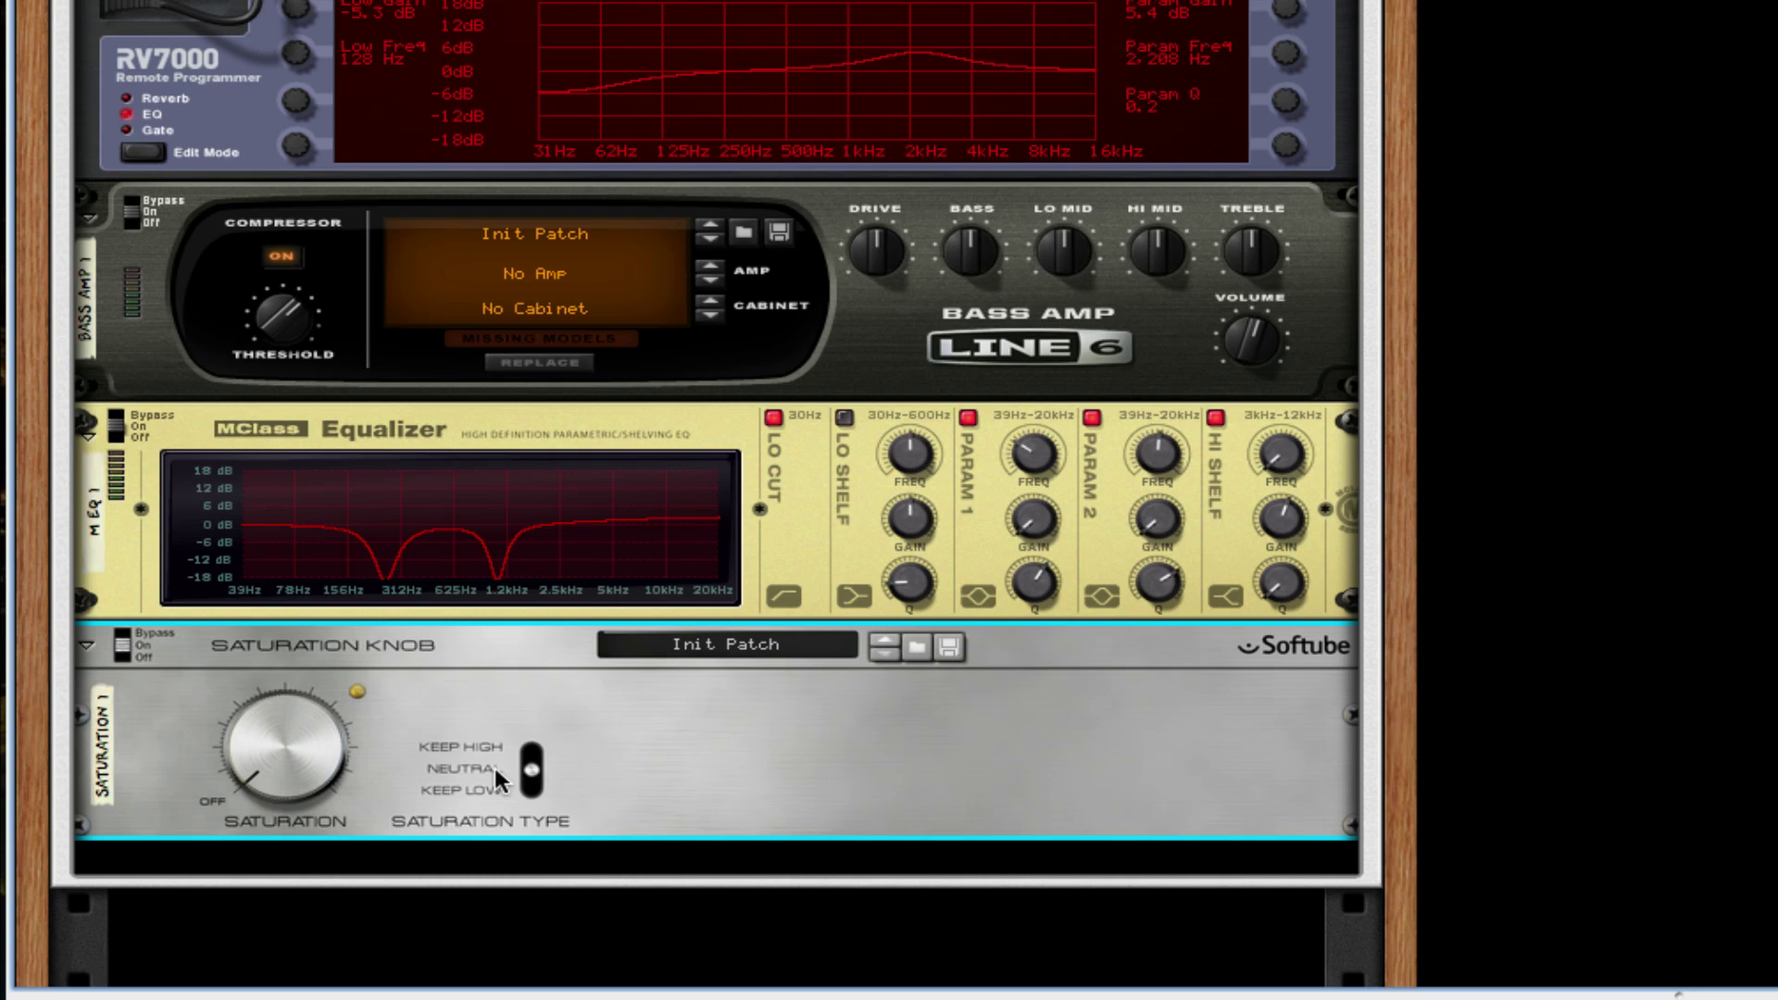
drag(531, 764, 534, 865)
mouse_move(276, 754)
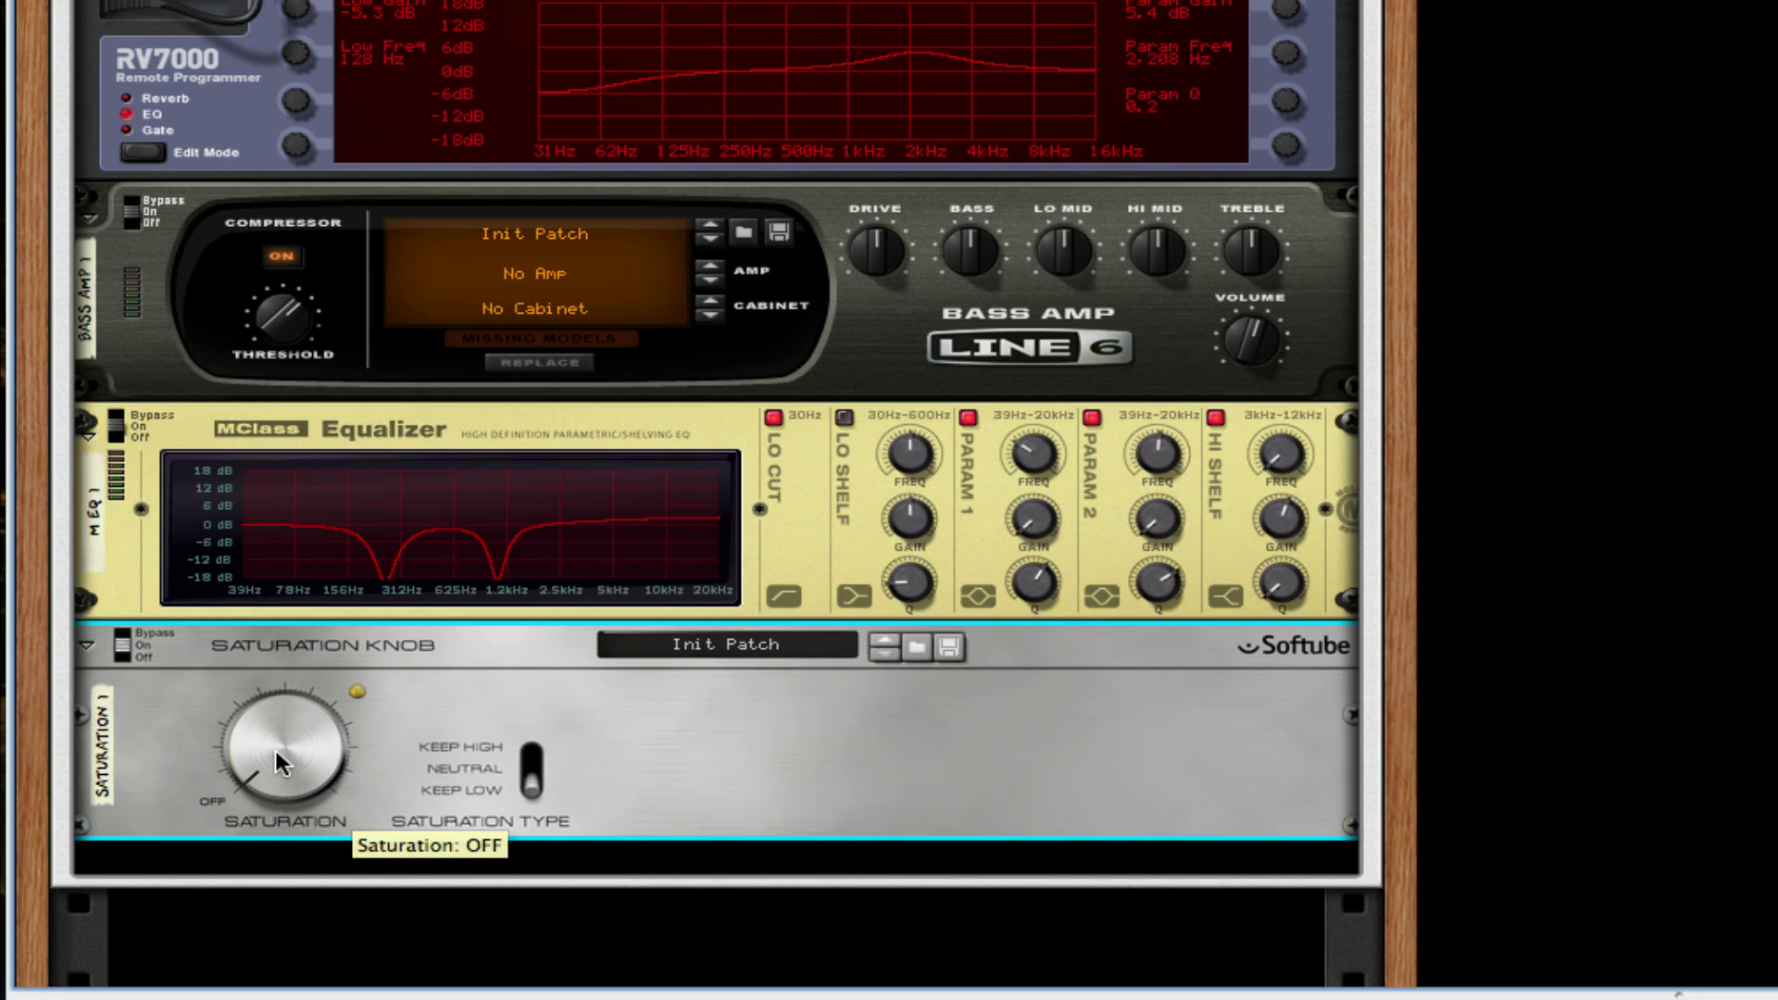
drag(276, 752, 278, 747)
Insert a Scream 4 below the Saturation Knob, set Digital damage, and raise damage, P1 and P2
right_click(848, 780)
mouse_move(1239, 582)
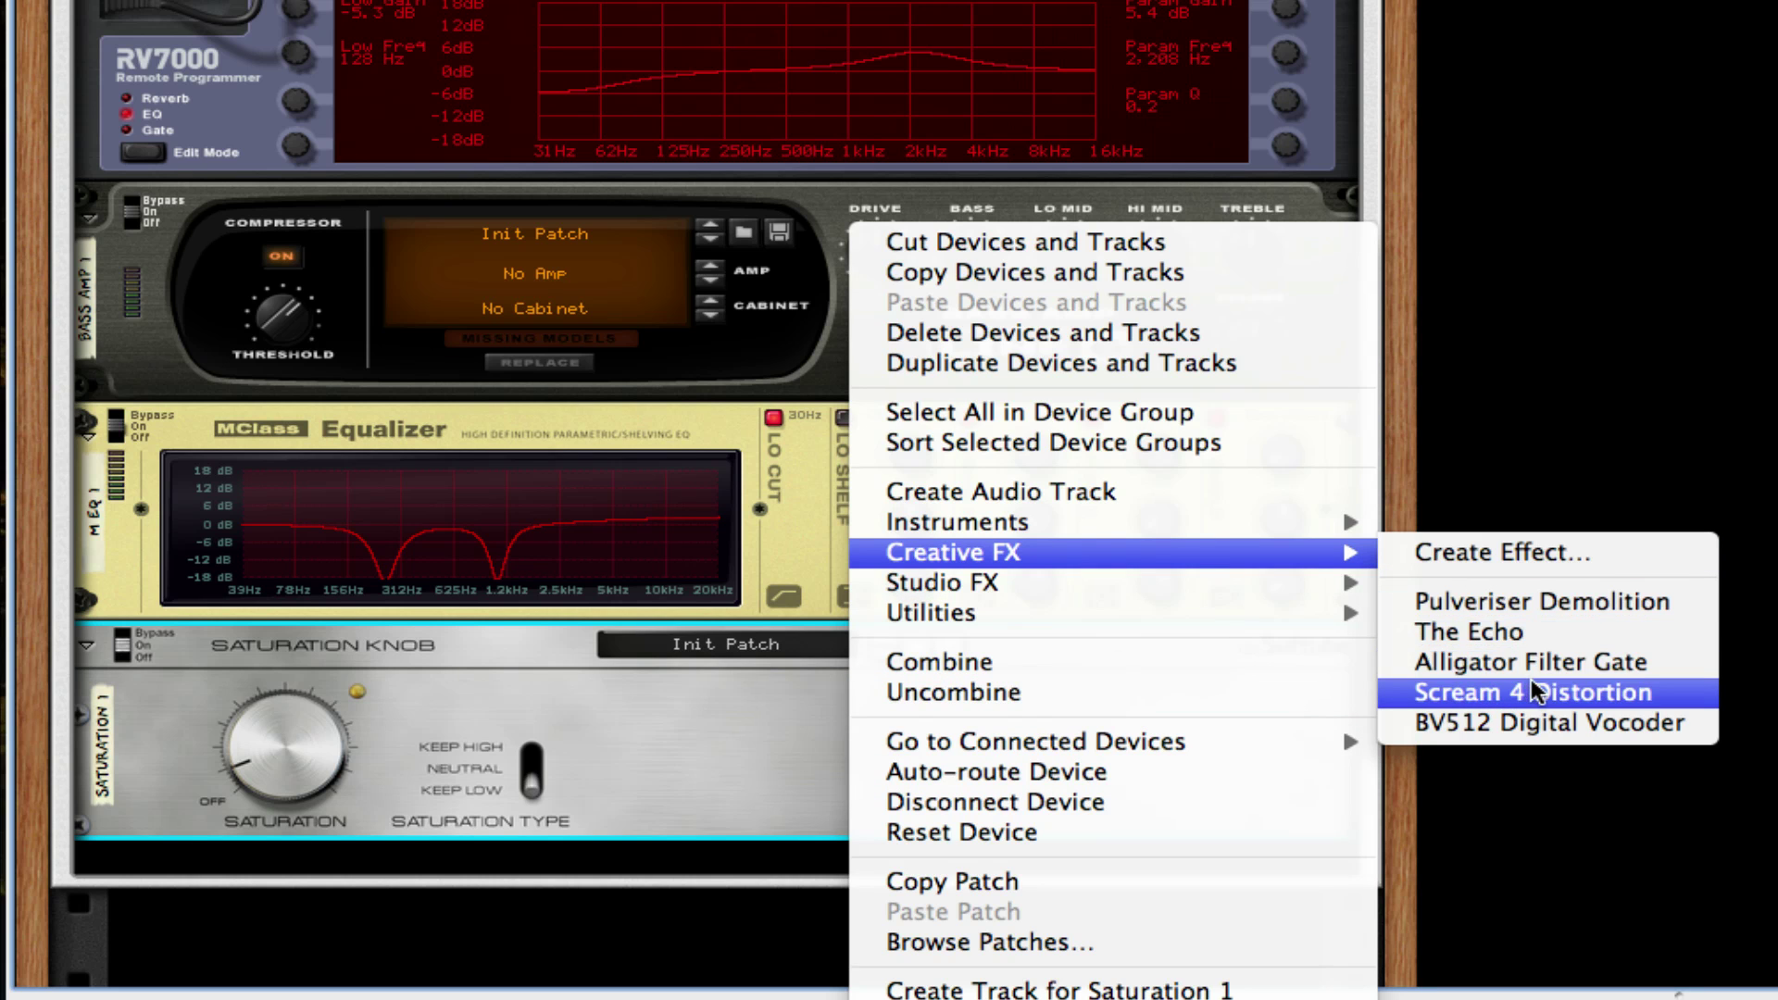
click(1504, 692)
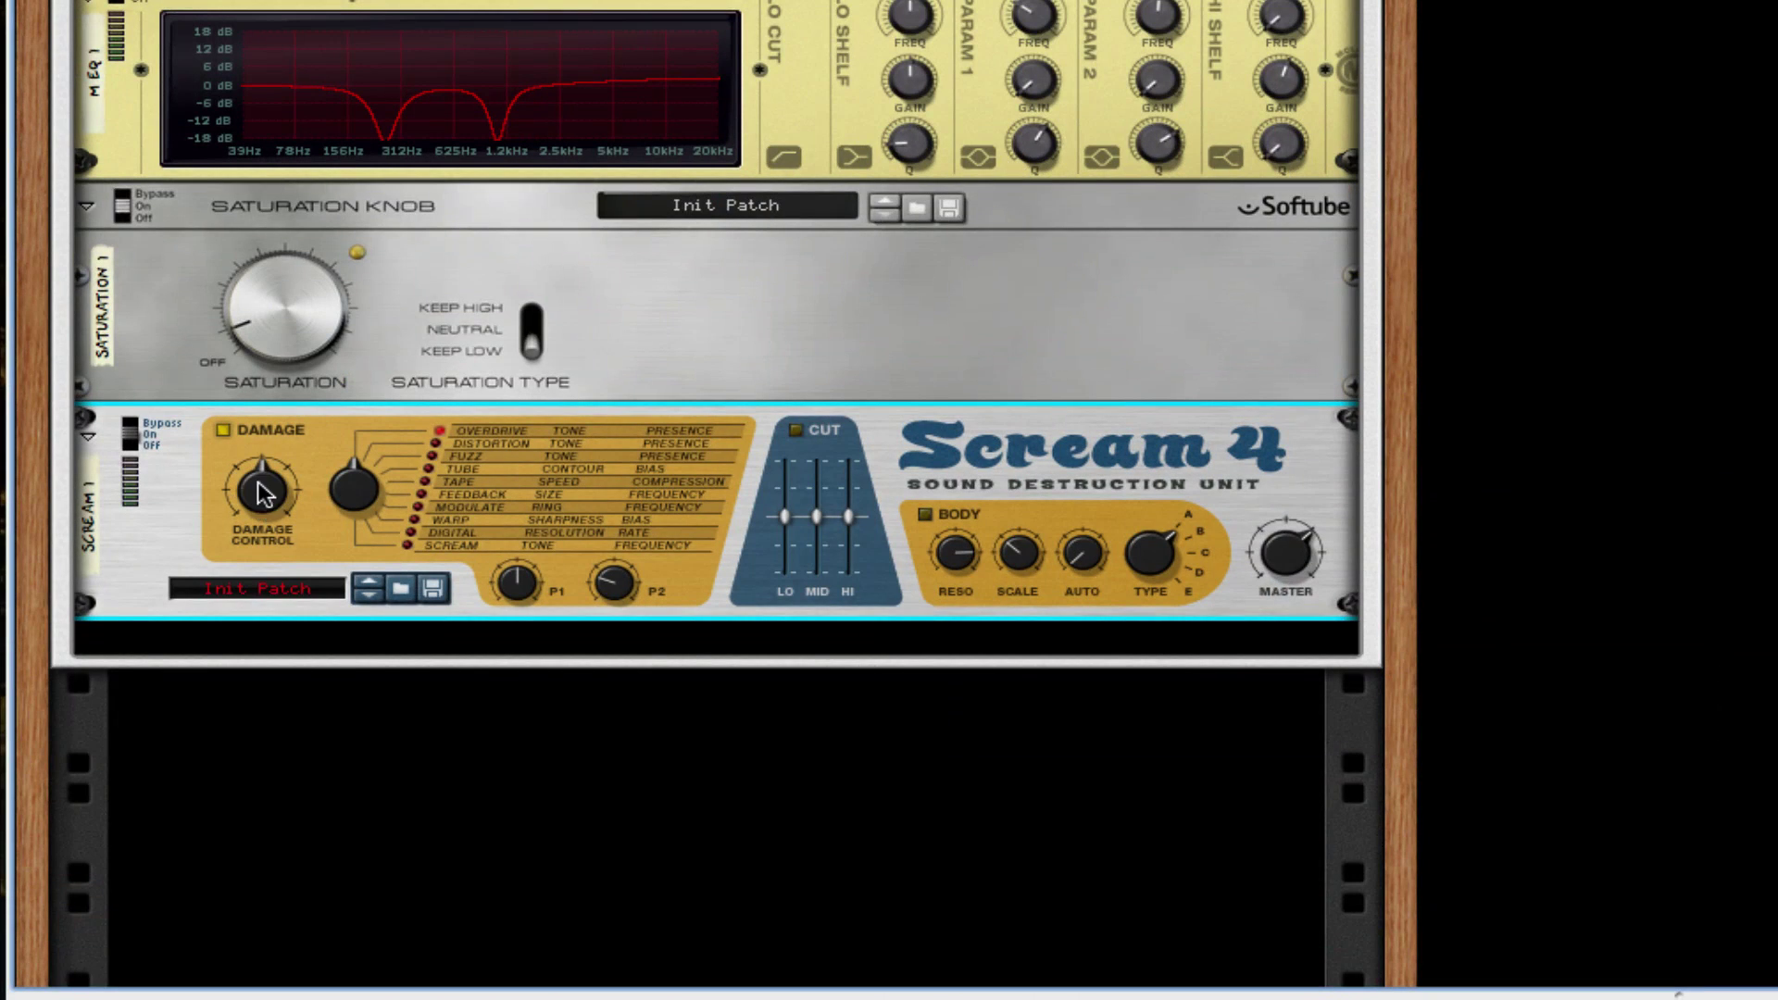
drag(262, 494, 260, 511)
drag(409, 494, 350, 404)
drag(542, 593, 644, 519)
Add an MClass Maximizer below Scream 4 with its limiter turned off
right_click(737, 587)
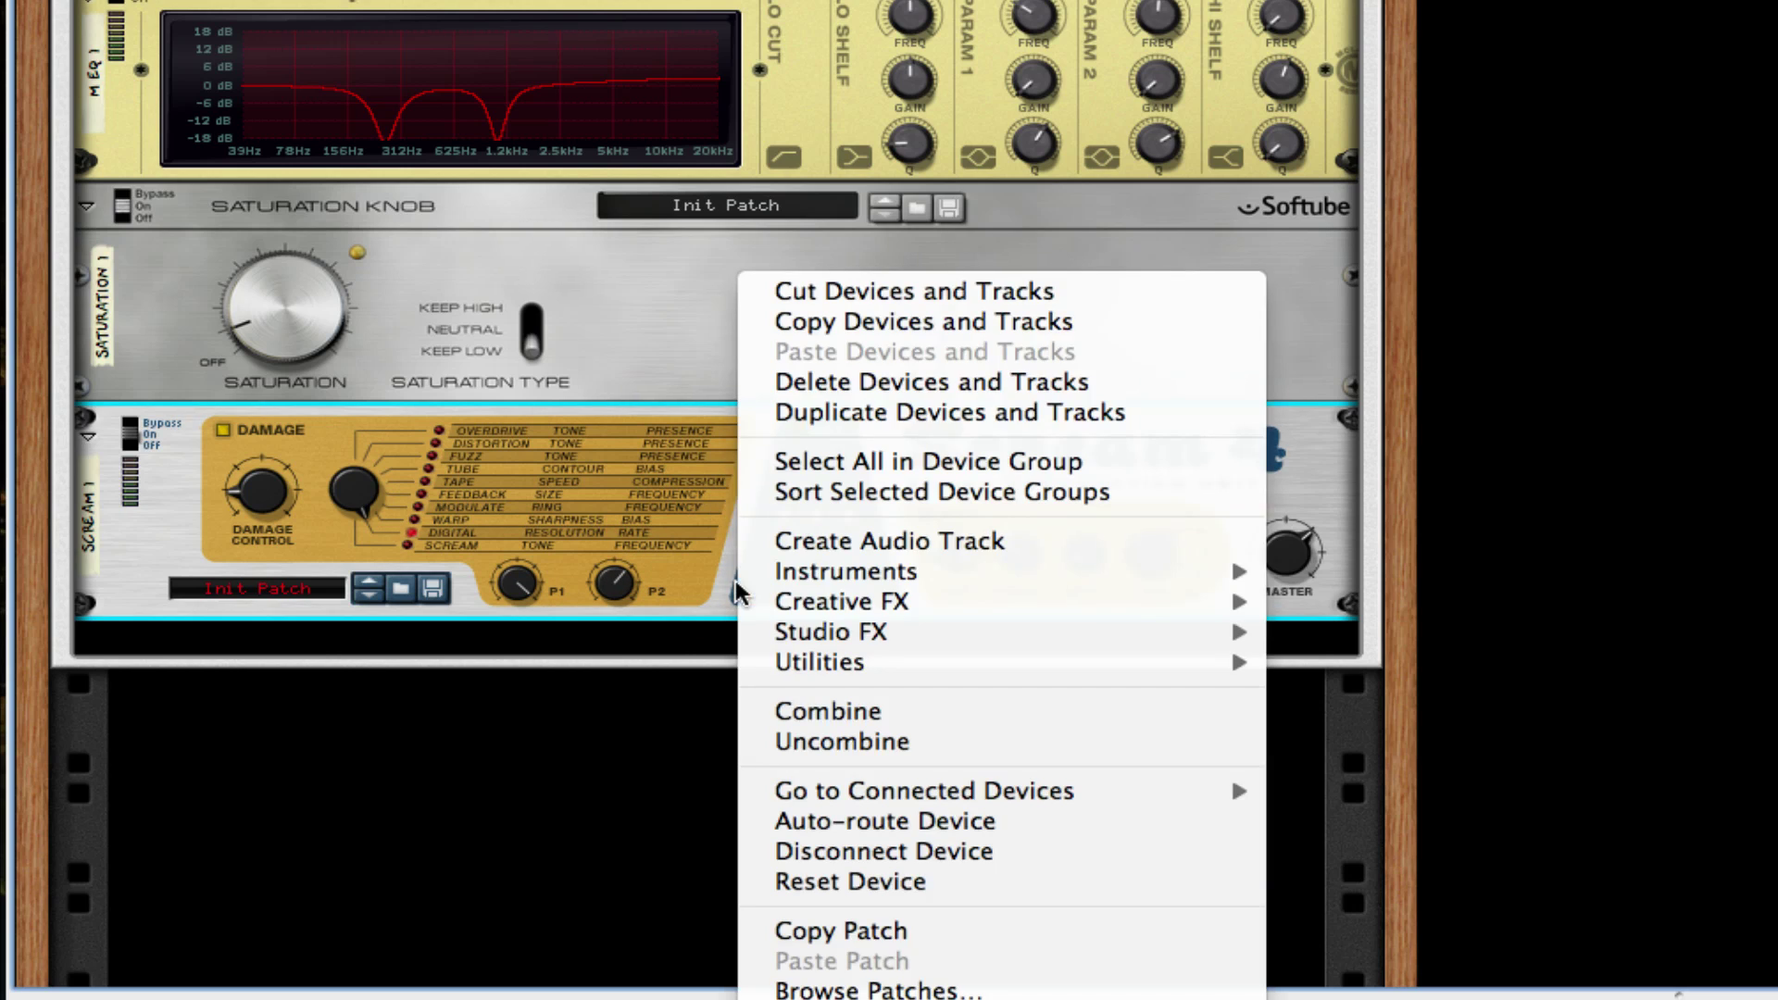
mouse_move(1184, 637)
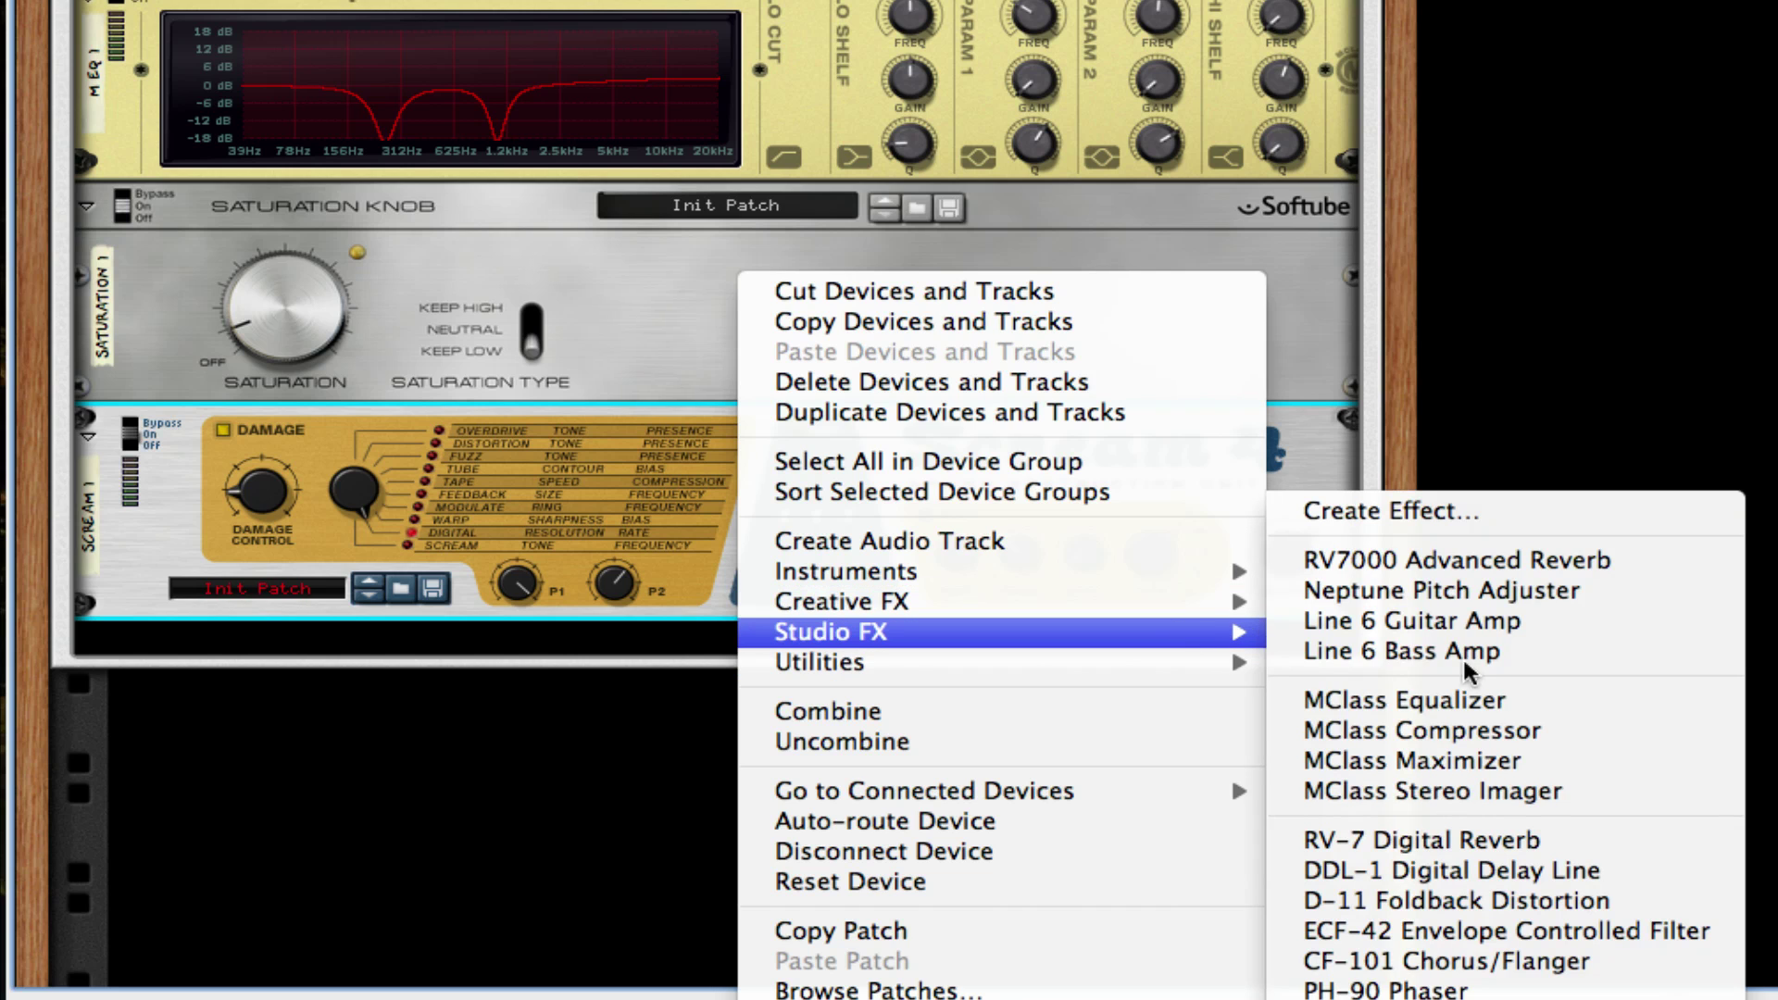
click(1500, 760)
click(480, 639)
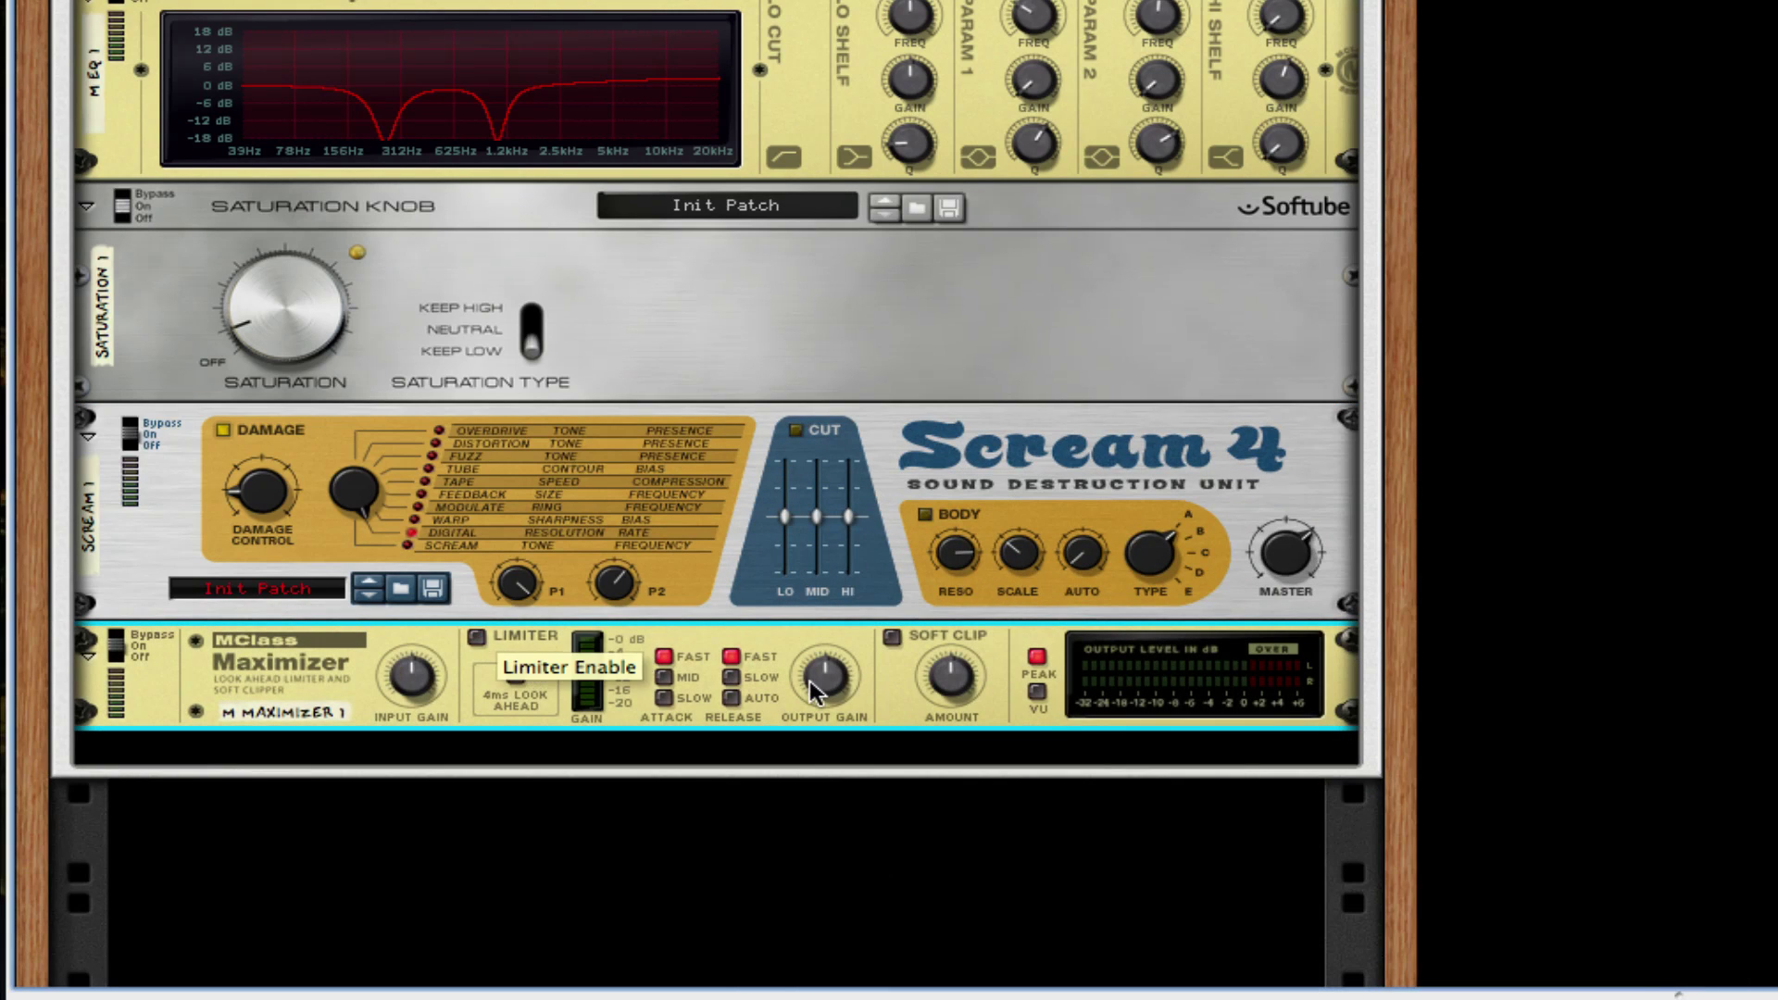
Enable the maximizer's soft clip with the amount at 127
scroll(735, 696, down, 1)
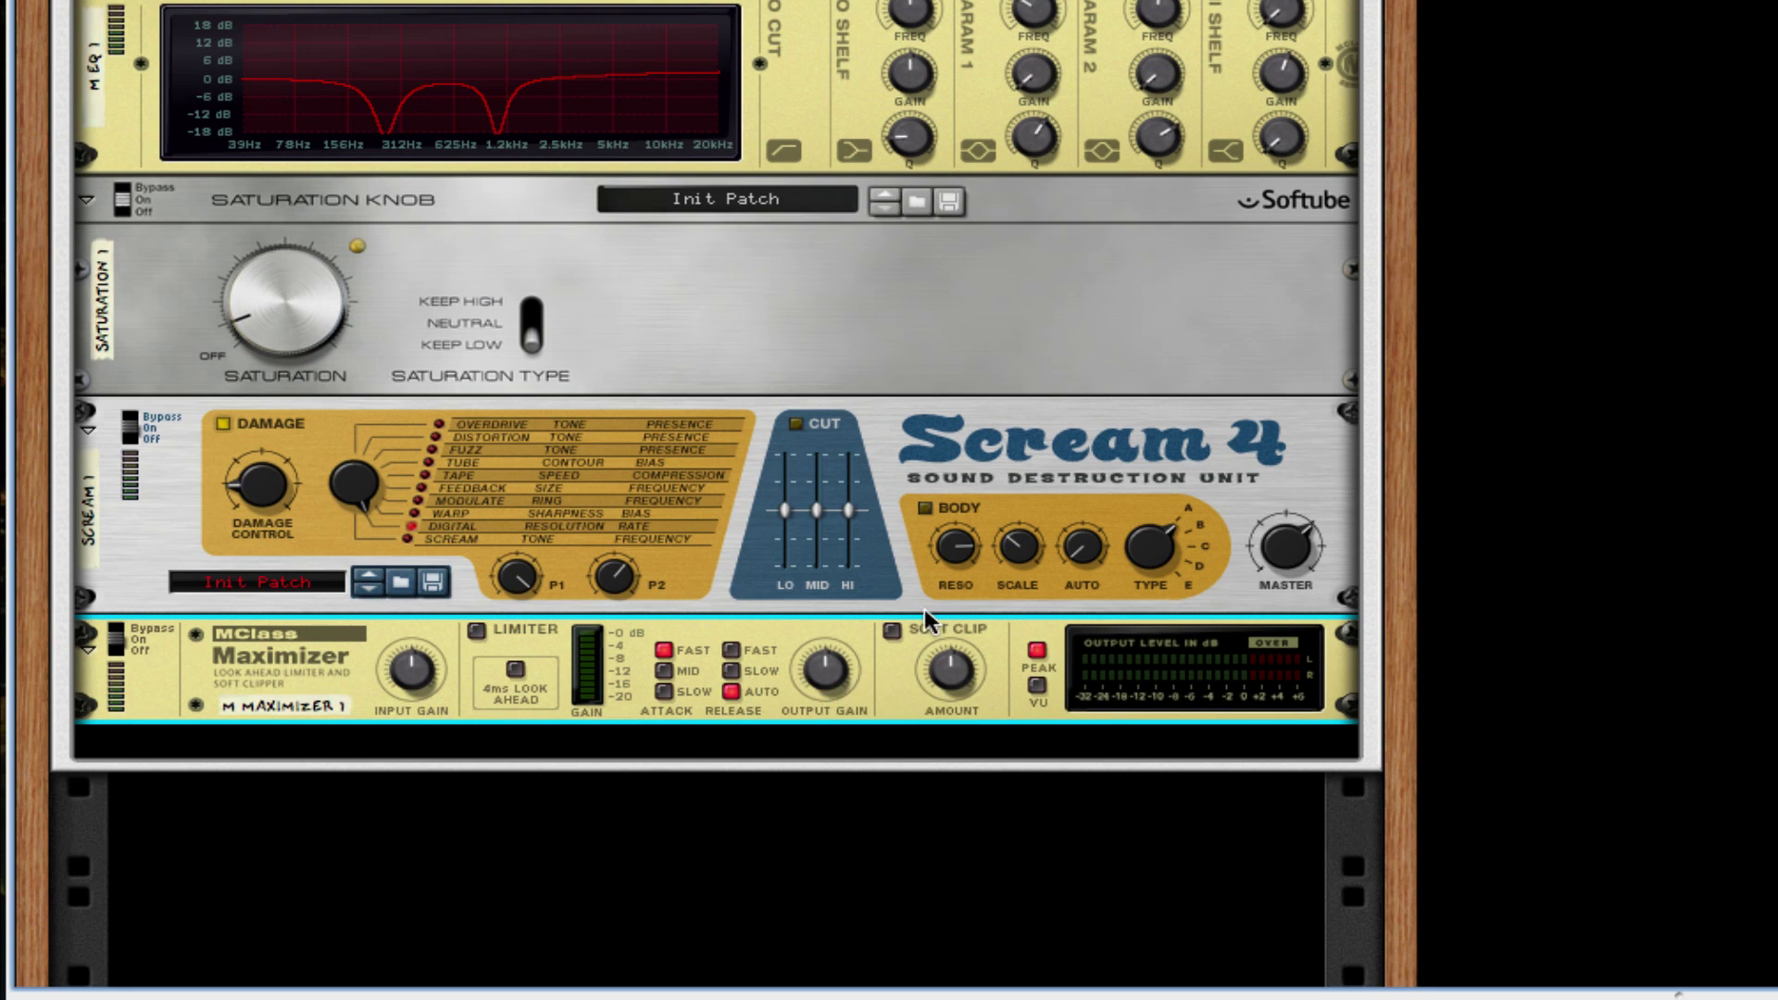
click(891, 628)
drag(948, 671, 928, 587)
scroll(908, 619, up, 10)
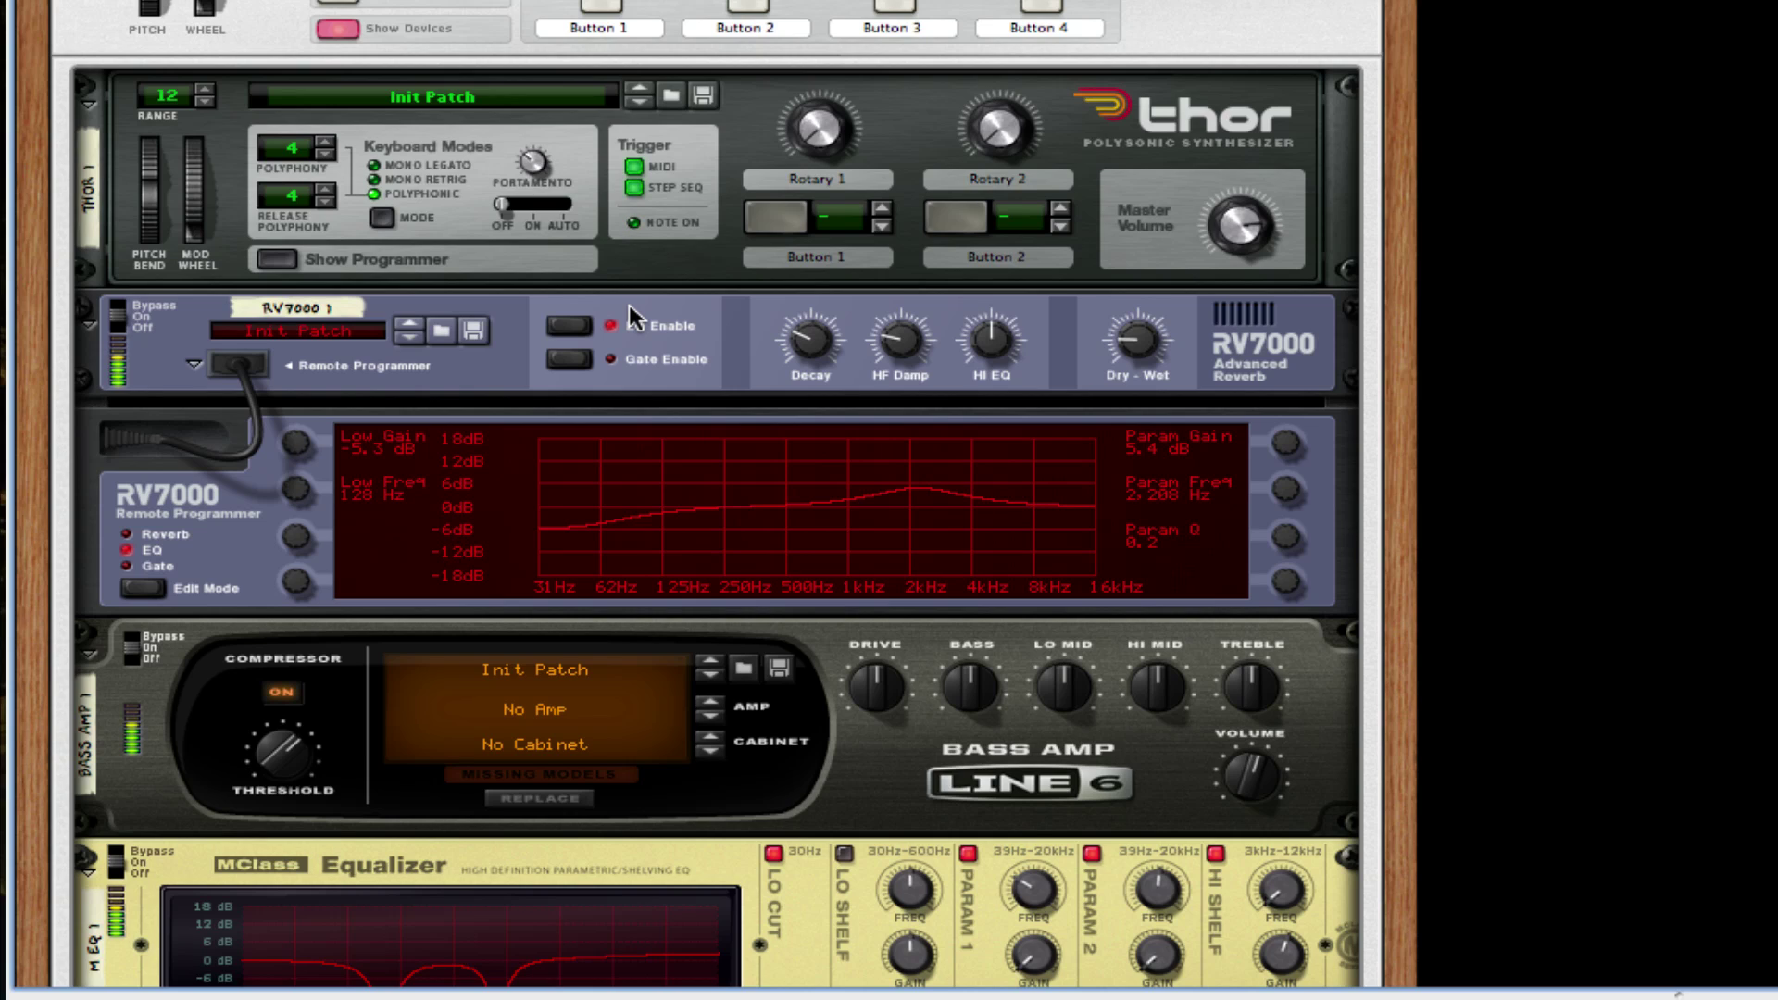
scroll(723, 523, down, 5)
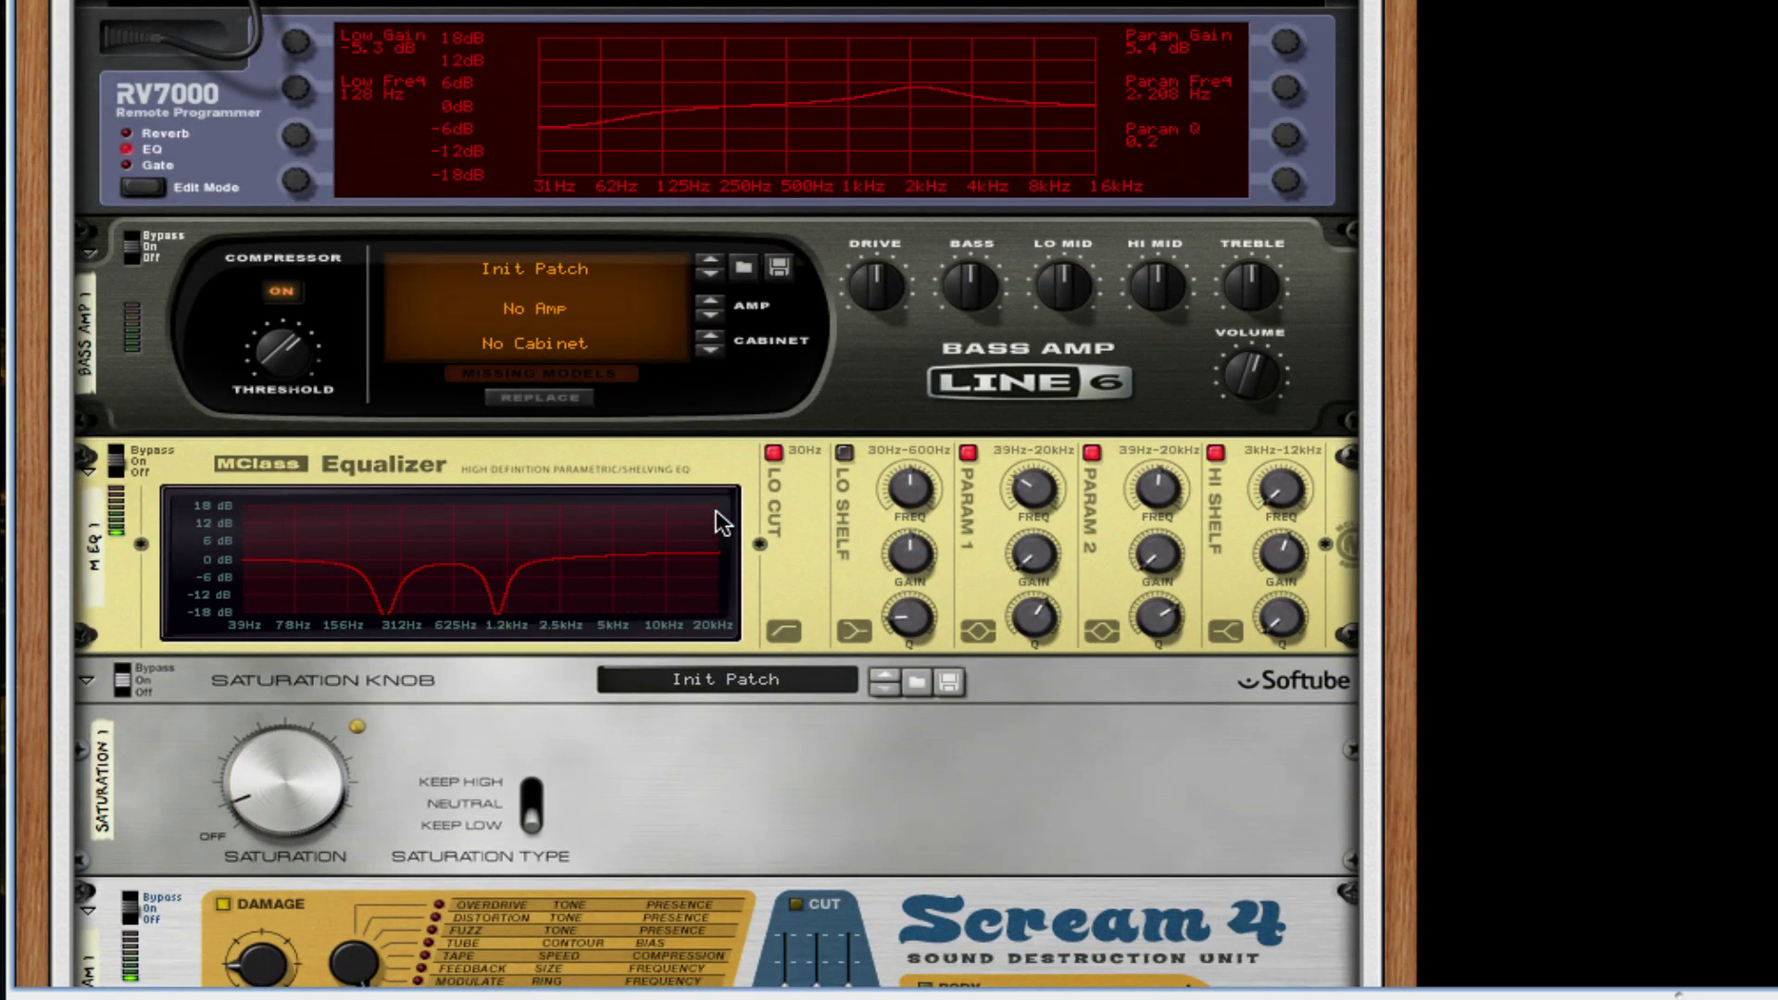
scroll(726, 519, down, 6)
scroll(737, 545, up, 10)
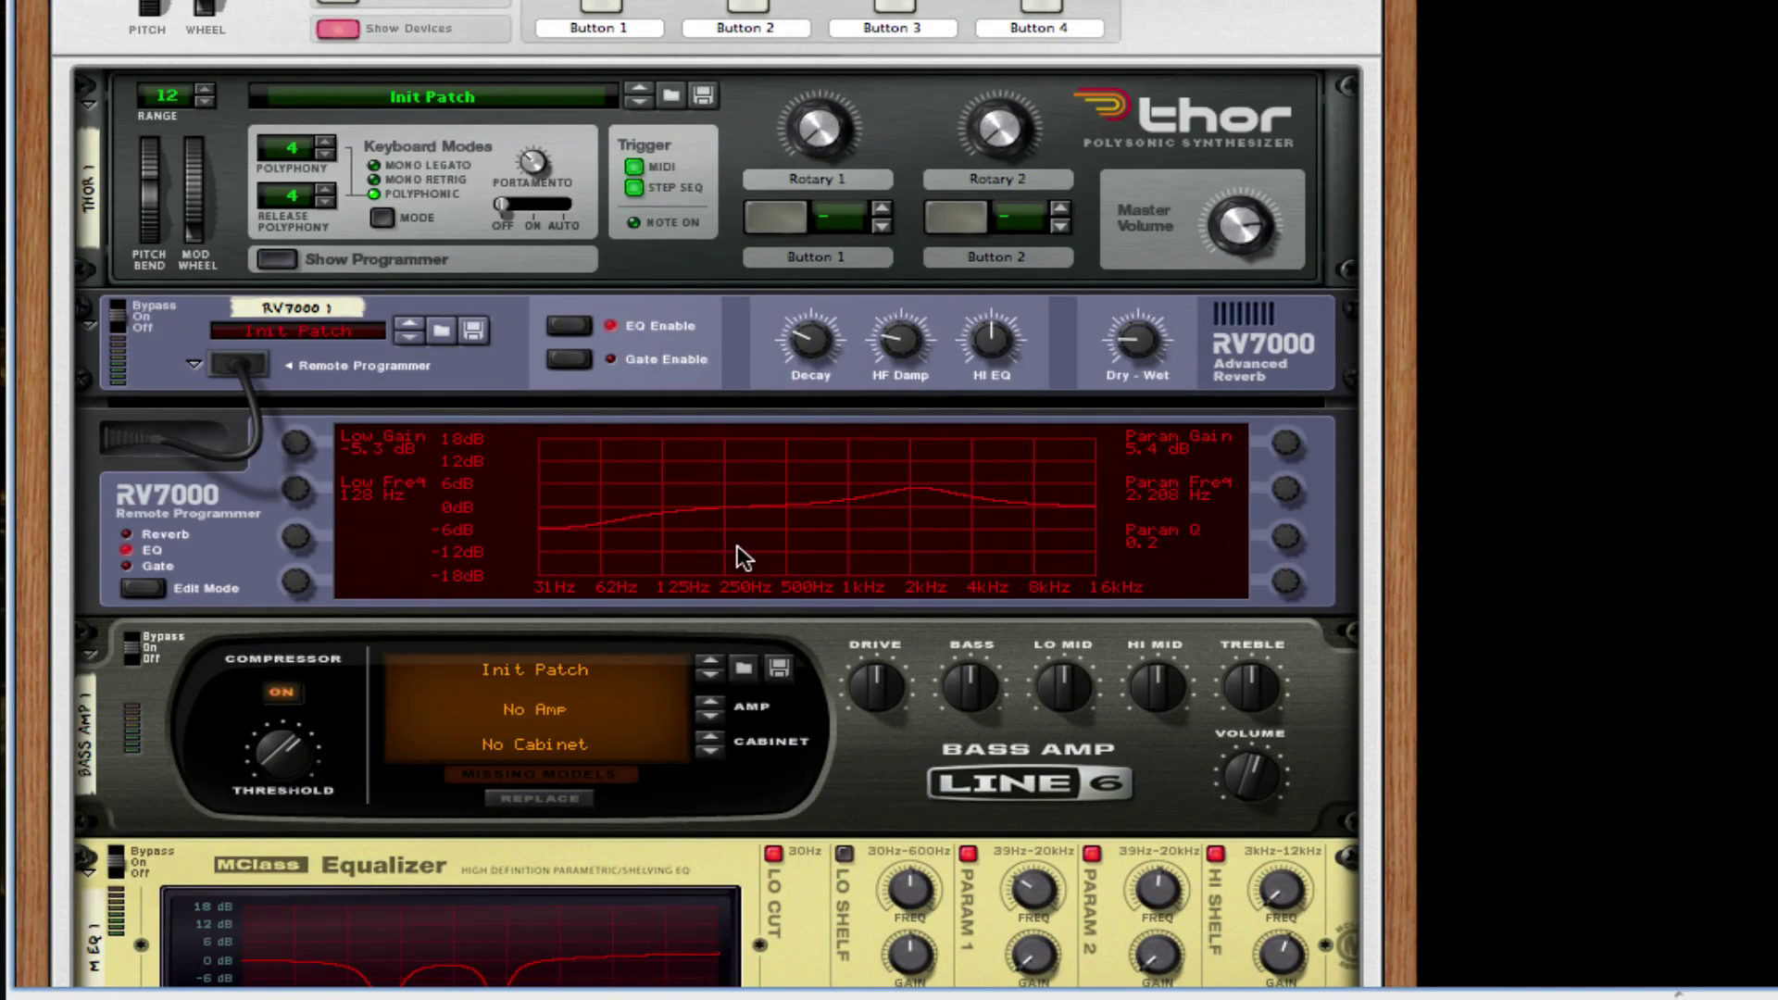